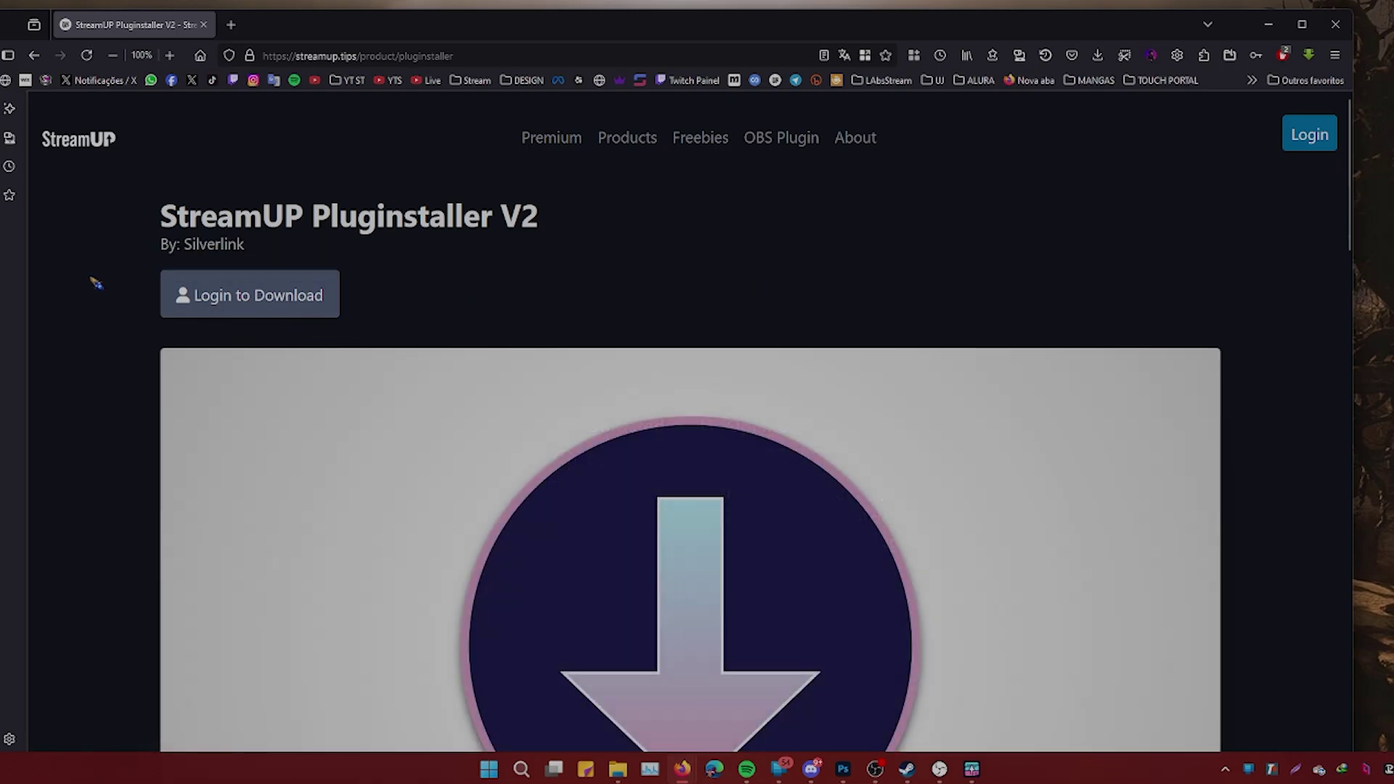
Step: Sign in to StreamUP with the account's saved e-mail and password, with Remember me turned on
{"action": "left_click", "coordinate": [290, 310]}
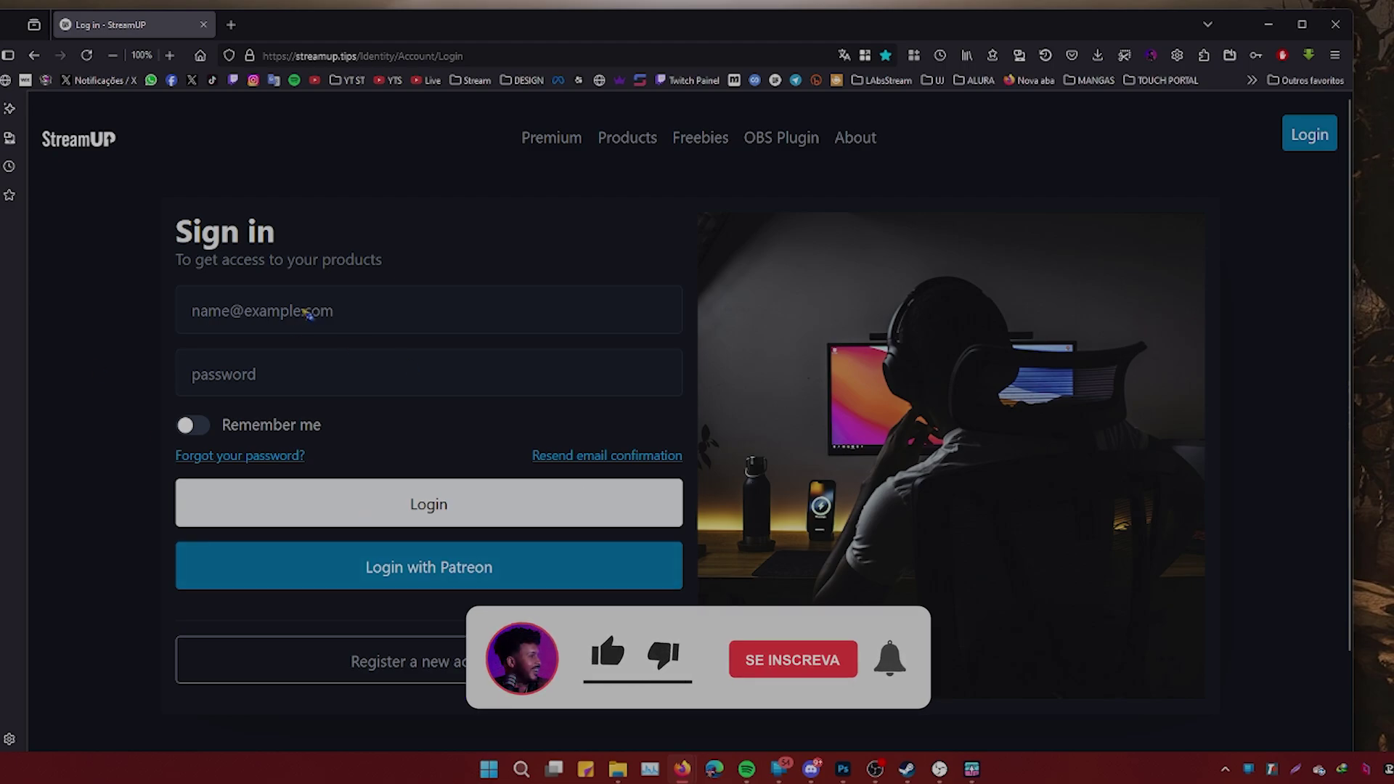
{"action": "left_click", "coordinate": [286, 309]}
{"action": "left_click", "coordinate": [254, 349]}
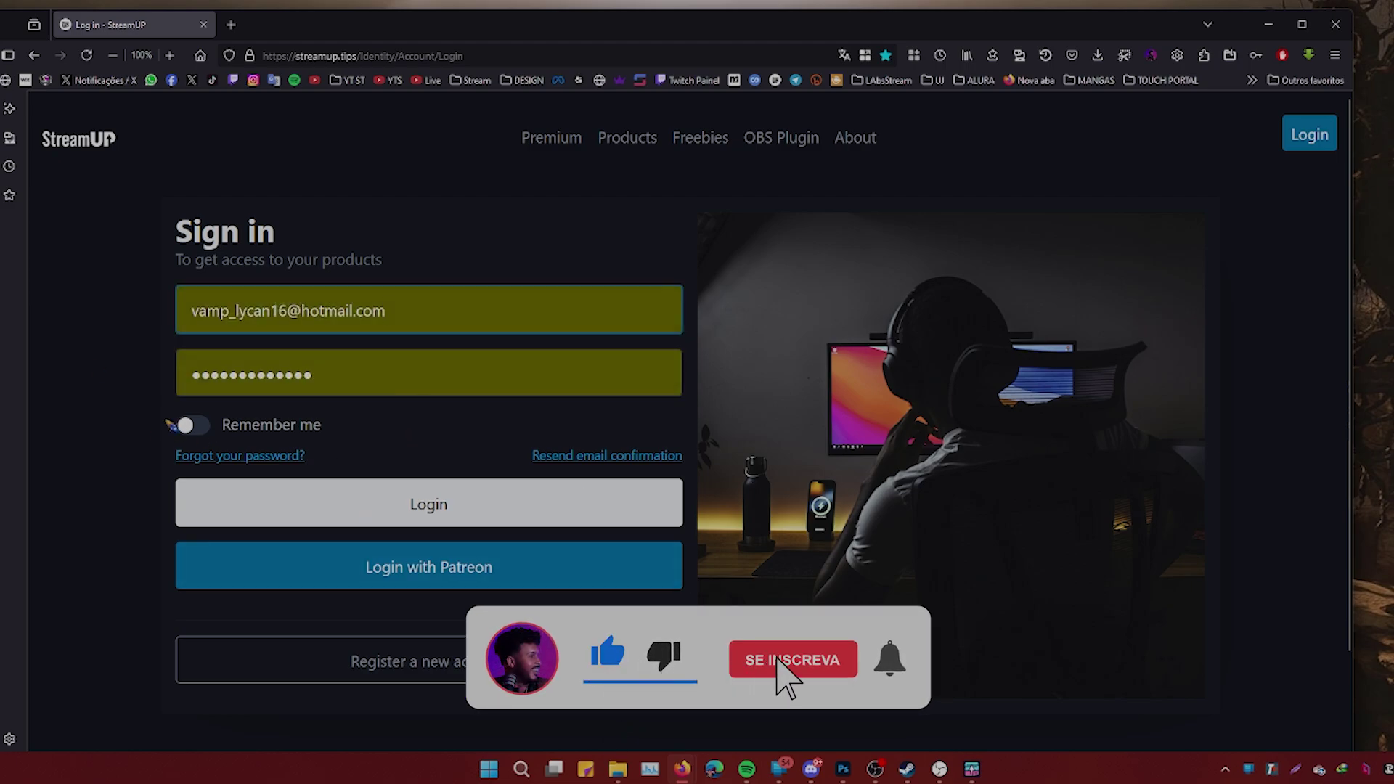
{"action": "left_click", "coordinate": [205, 434]}
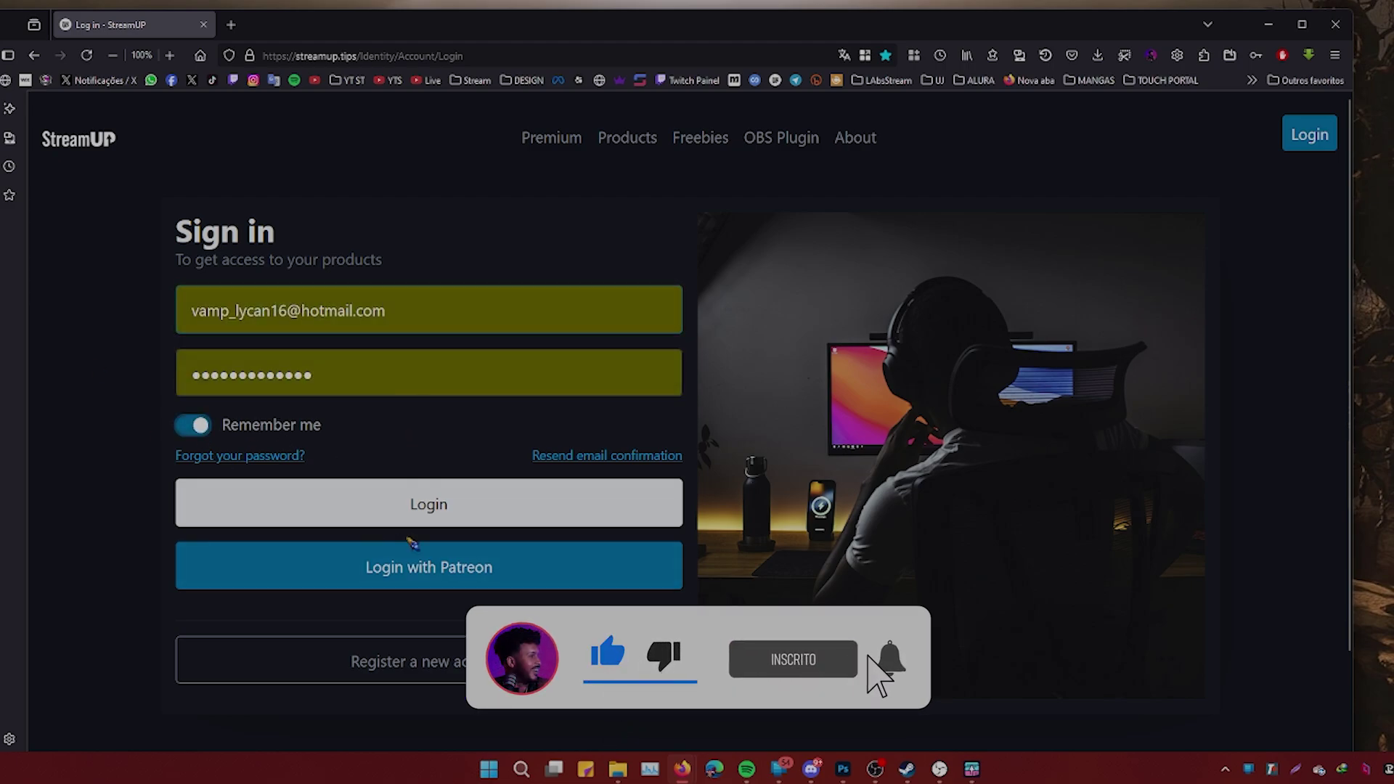
{"action": "left_click", "coordinate": [436, 510]}
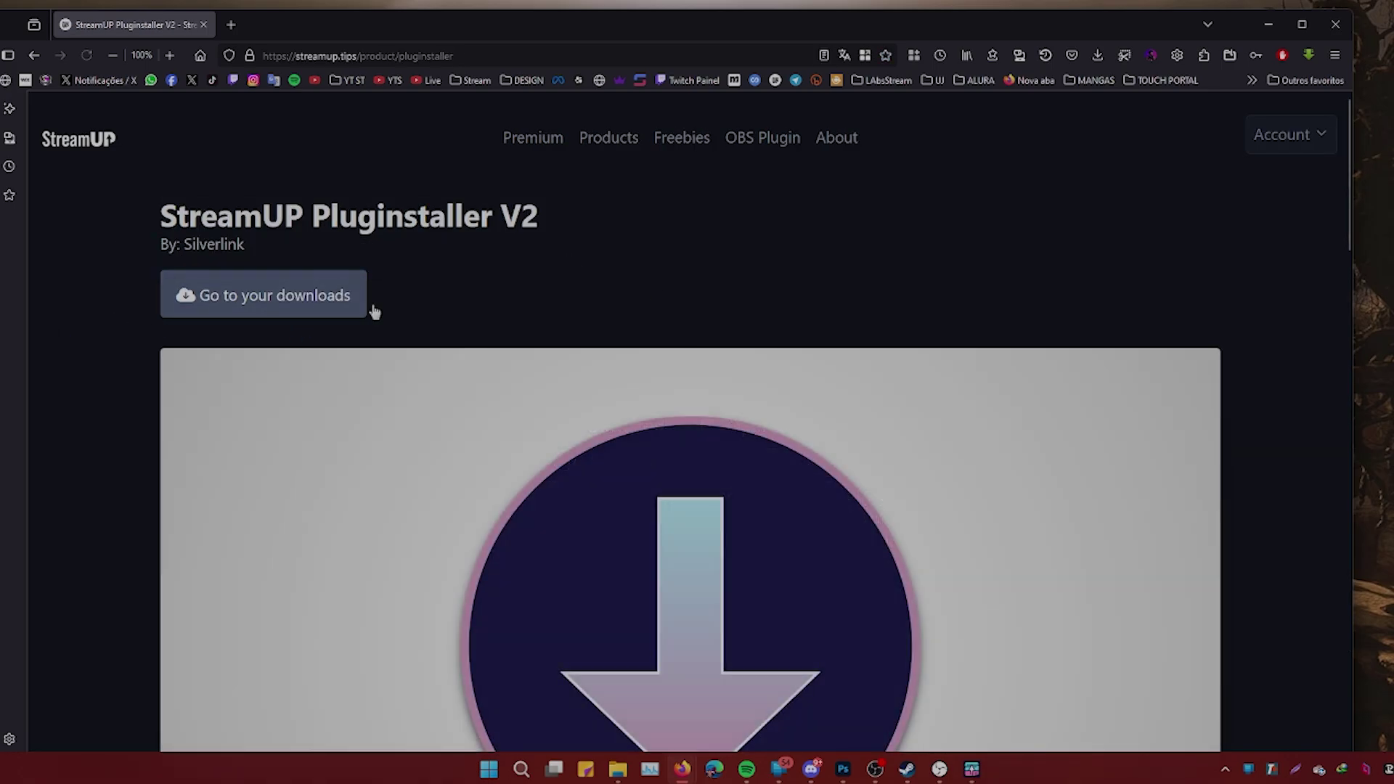
Step: Open the account's product downloads and download StreamUP Pluginstaller V2
{"action": "left_click", "coordinate": [291, 297]}
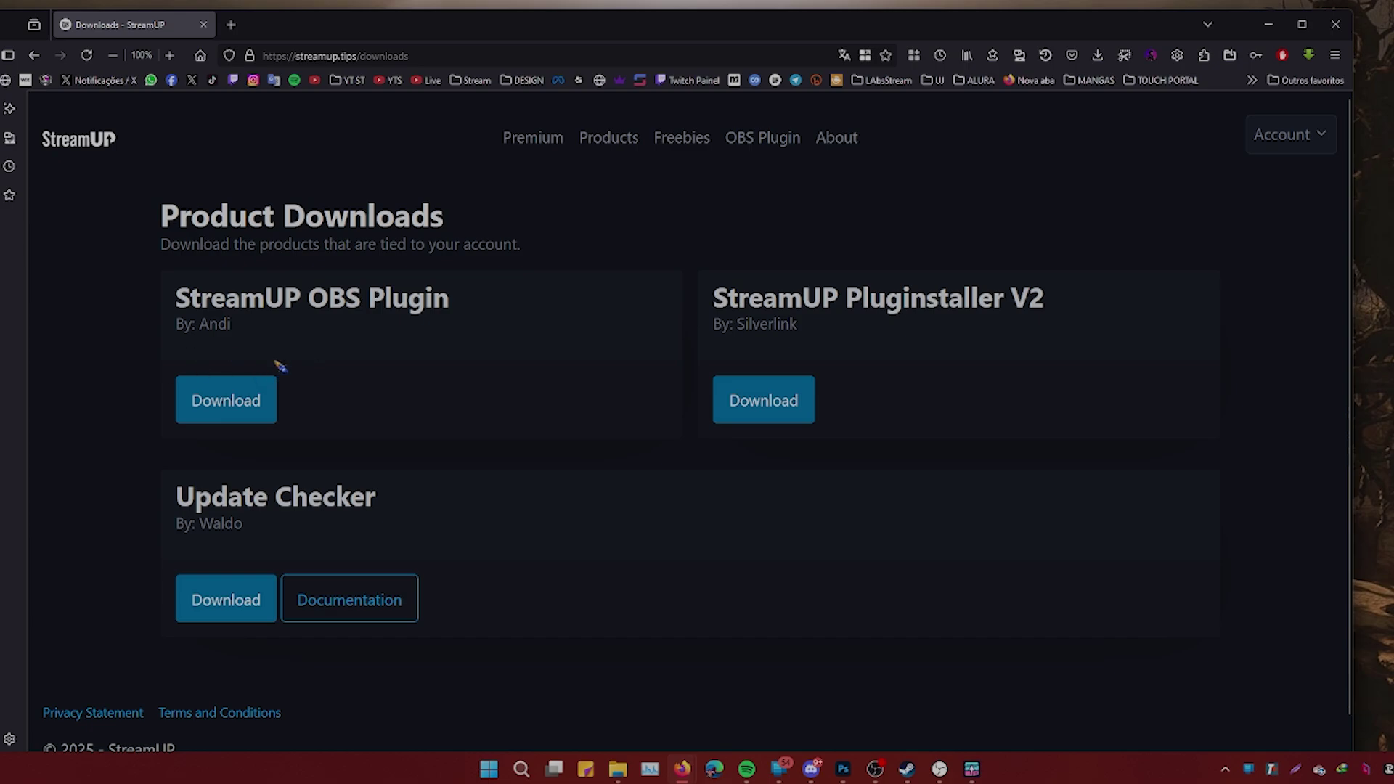
{"action": "left_click", "coordinate": [774, 412]}
{"action": "left_click", "coordinate": [682, 445]}
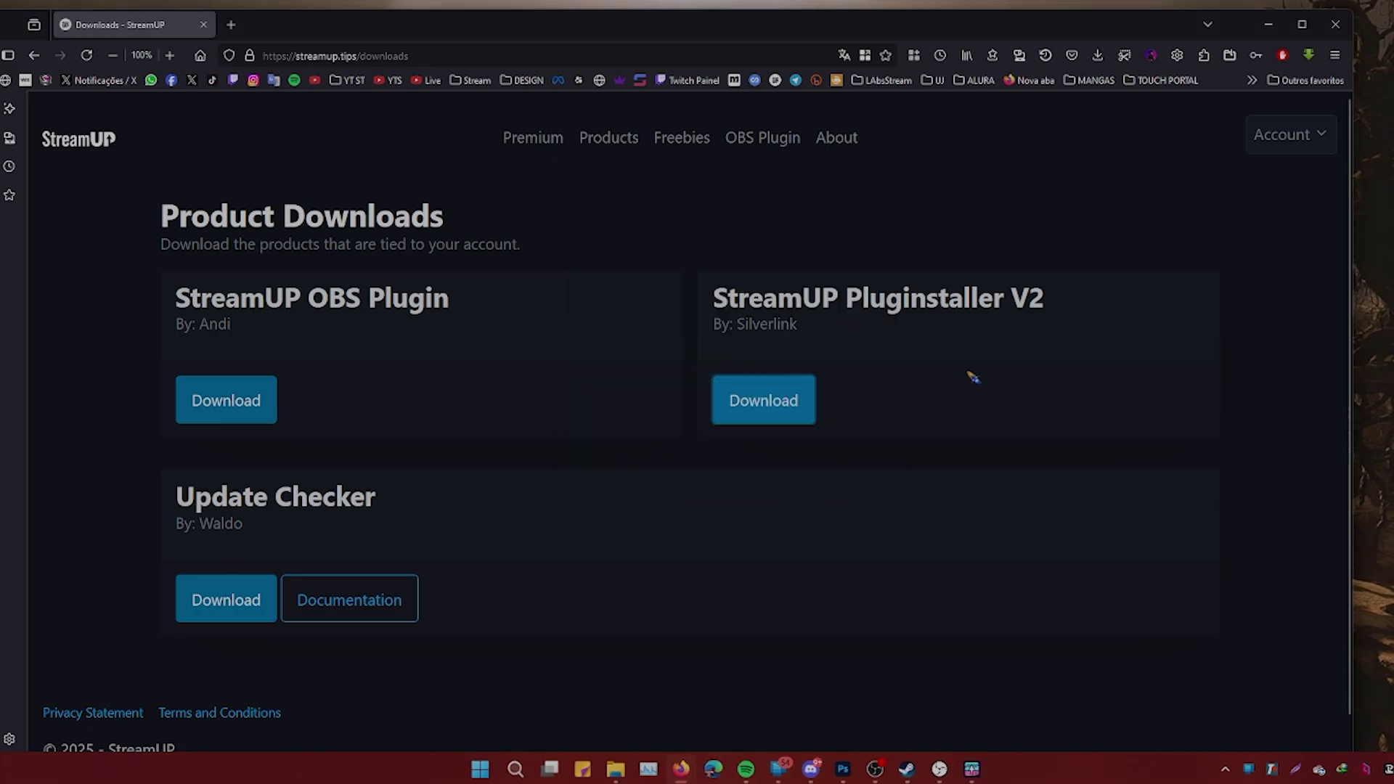
{"action": "left_click", "coordinate": [756, 407]}
{"action": "left_click", "coordinate": [916, 297]}
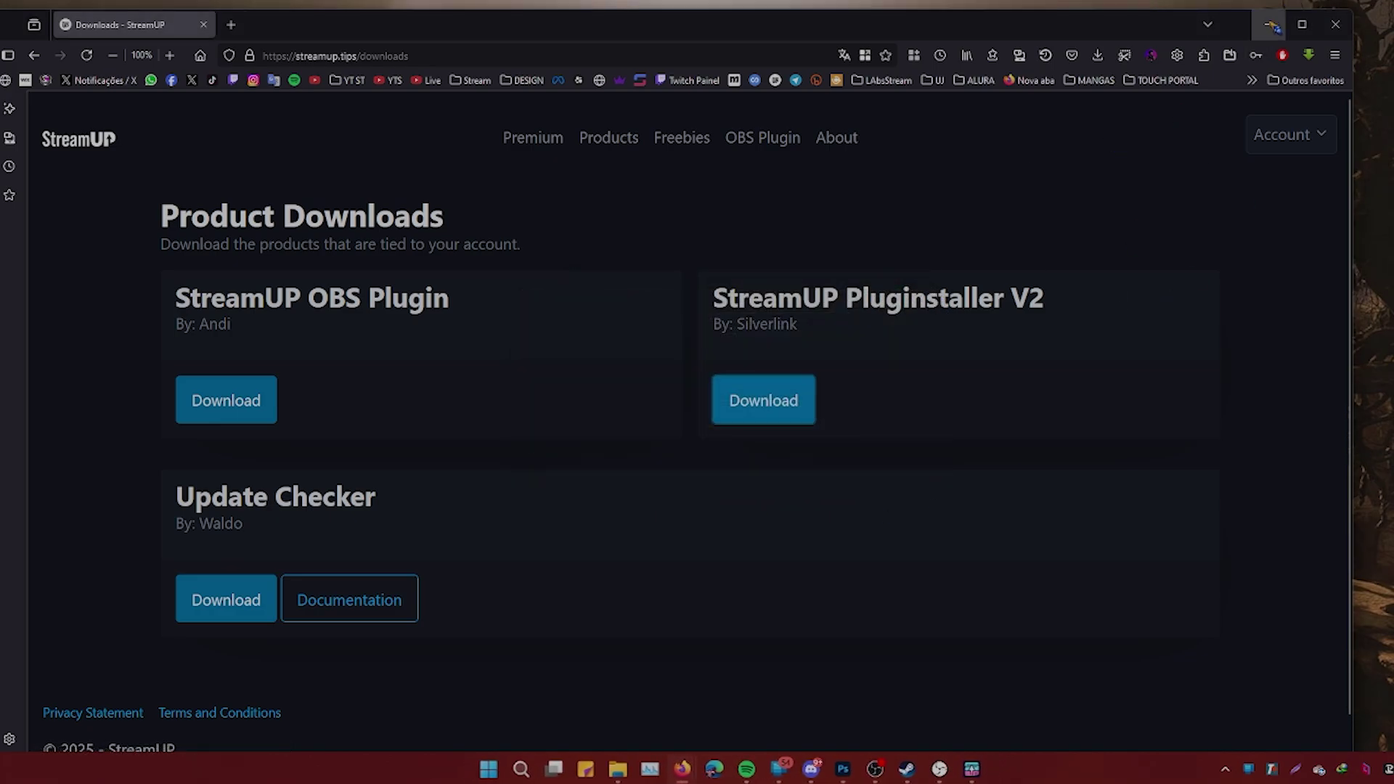
{"action": "mouse_move", "coordinate": [682, 767]}
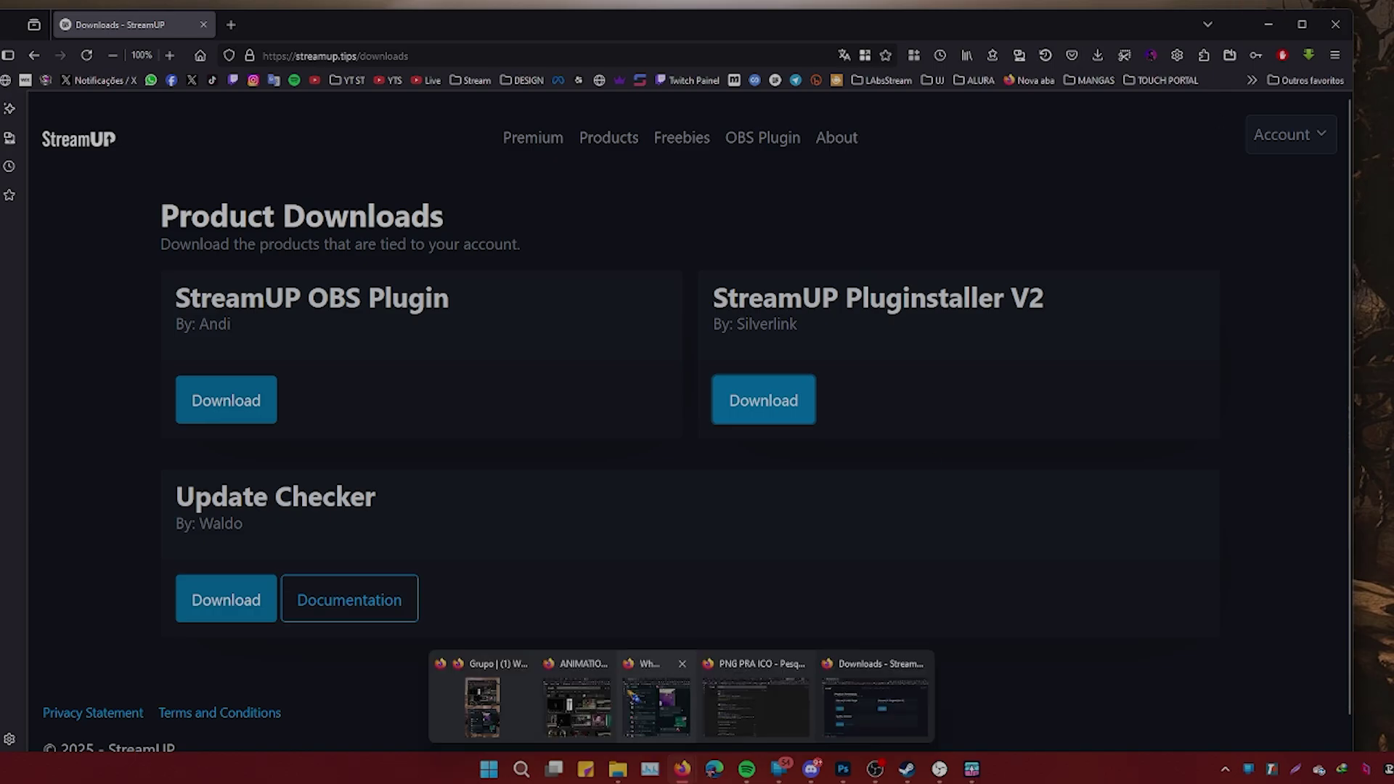
{"action": "left_click", "coordinate": [765, 414]}
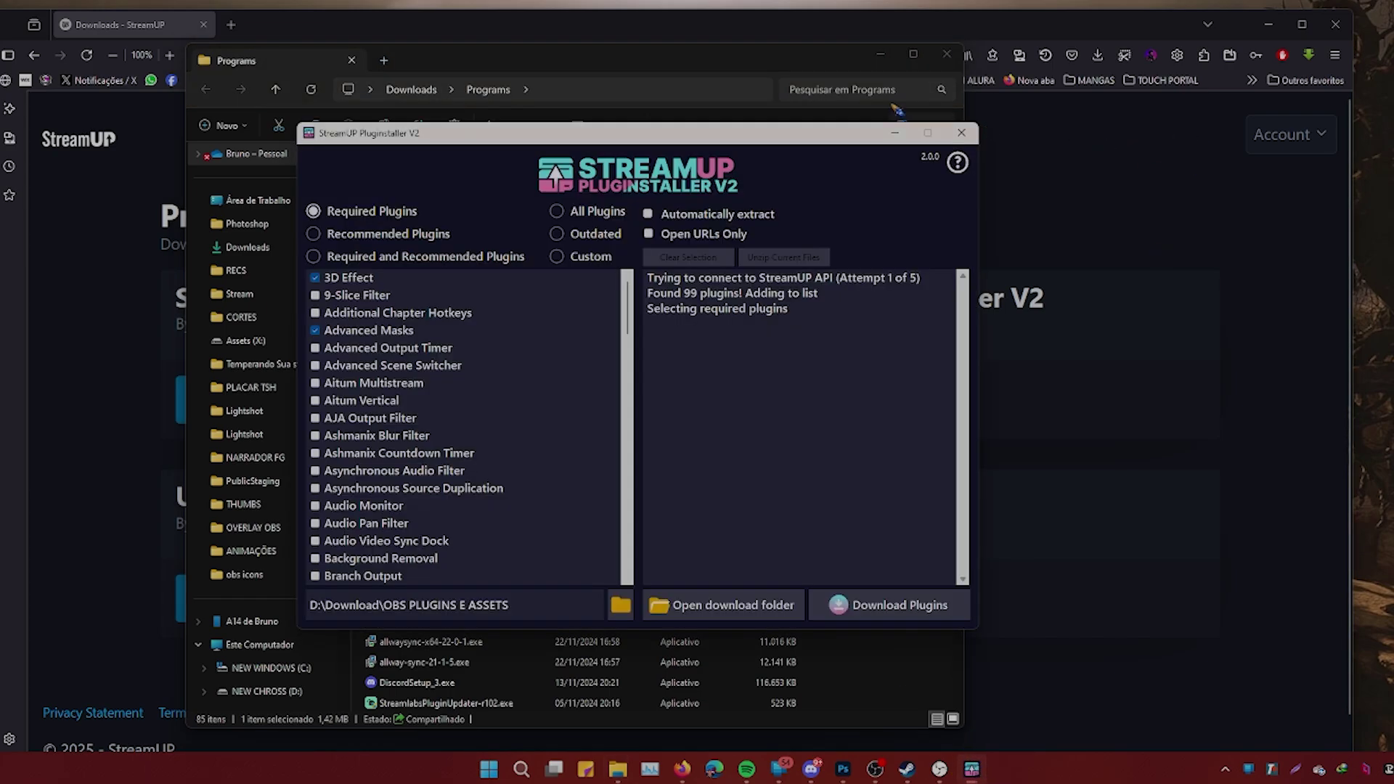
Step: Minimize the Programs folder and browser windows, and move the StreamUP Pluginstaller V2 window slightly upward
{"action": "left_click", "coordinate": [878, 56]}
{"action": "left_click", "coordinate": [1268, 24]}
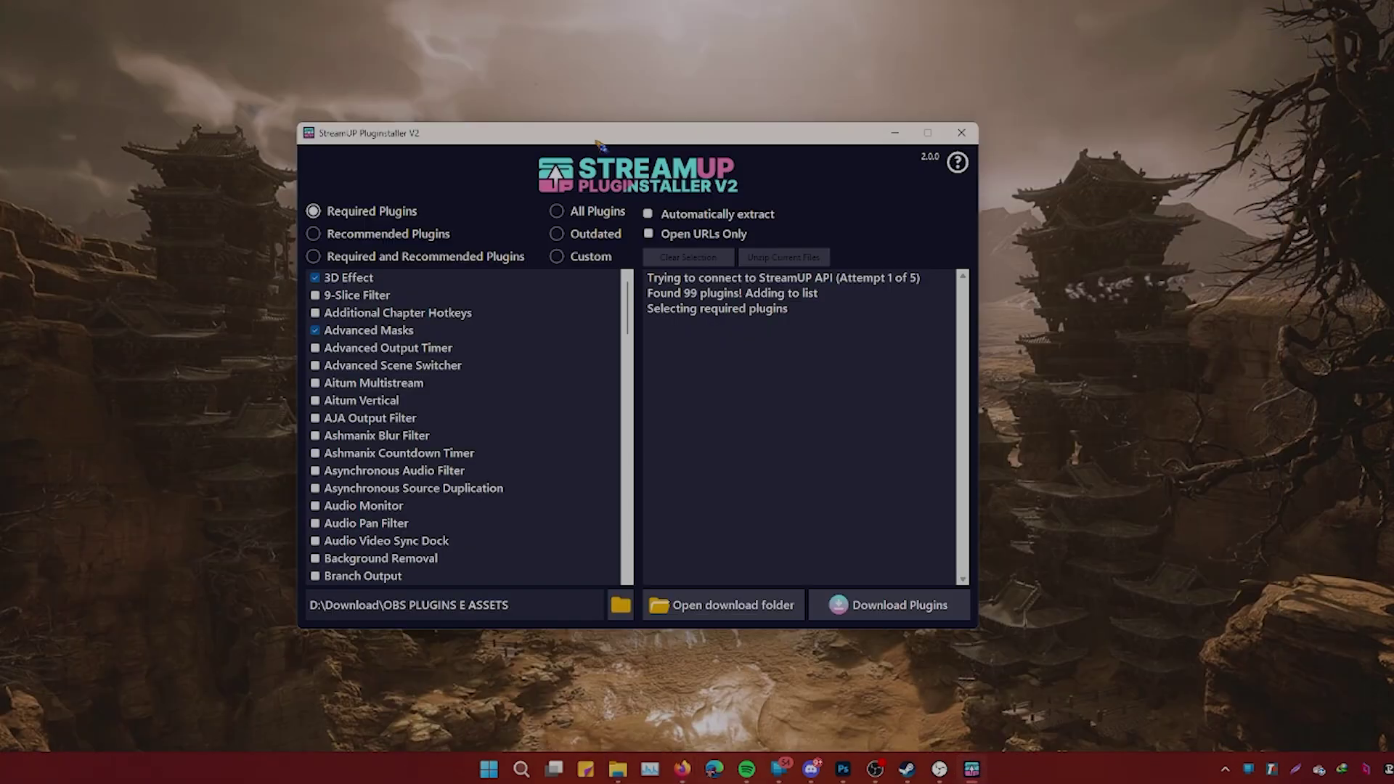
{"action": "left_click_drag", "start_coordinate": [595, 142], "coordinate": [592, 88]}
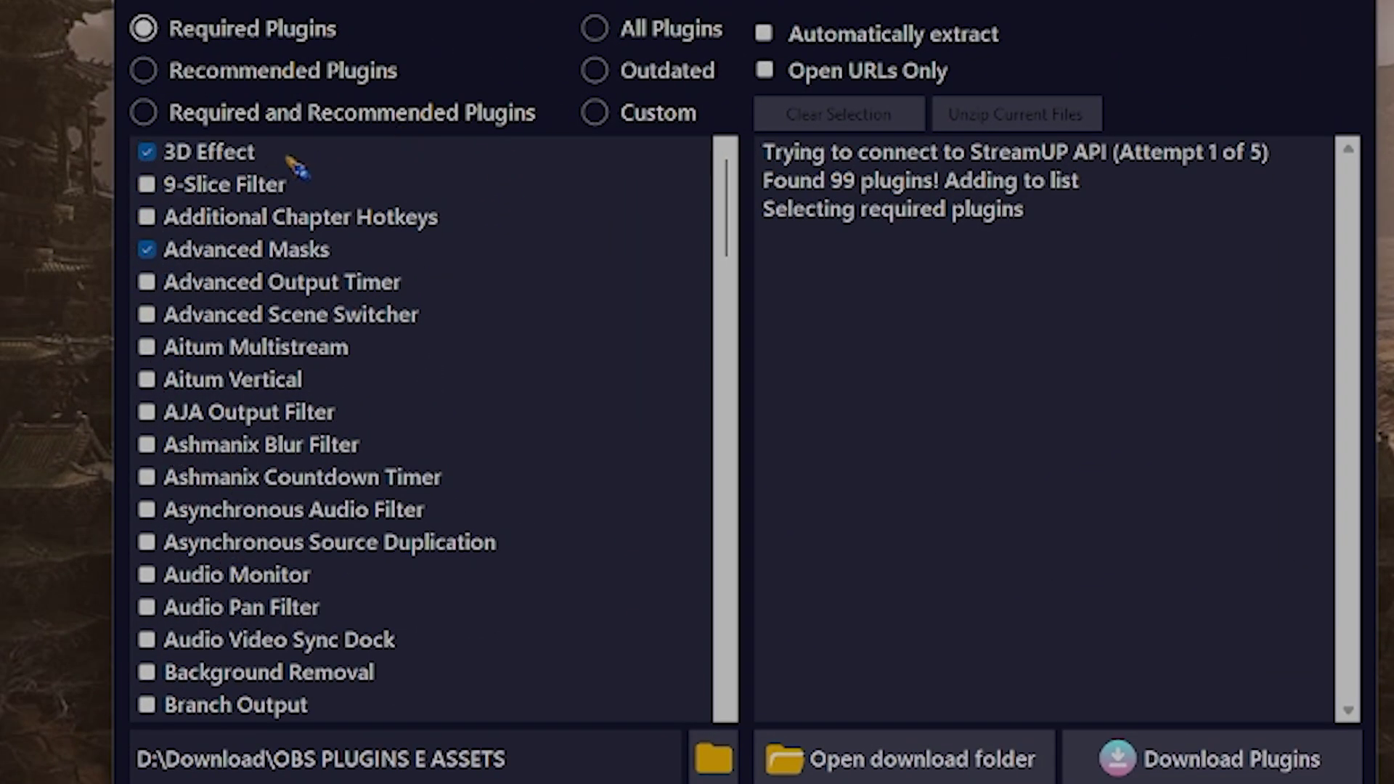
Step: Try the Recommended Plugins, Required and Recommended Plugins, All Plugins and Outdated selection presets in turn
{"action": "left_click", "coordinate": [144, 71]}
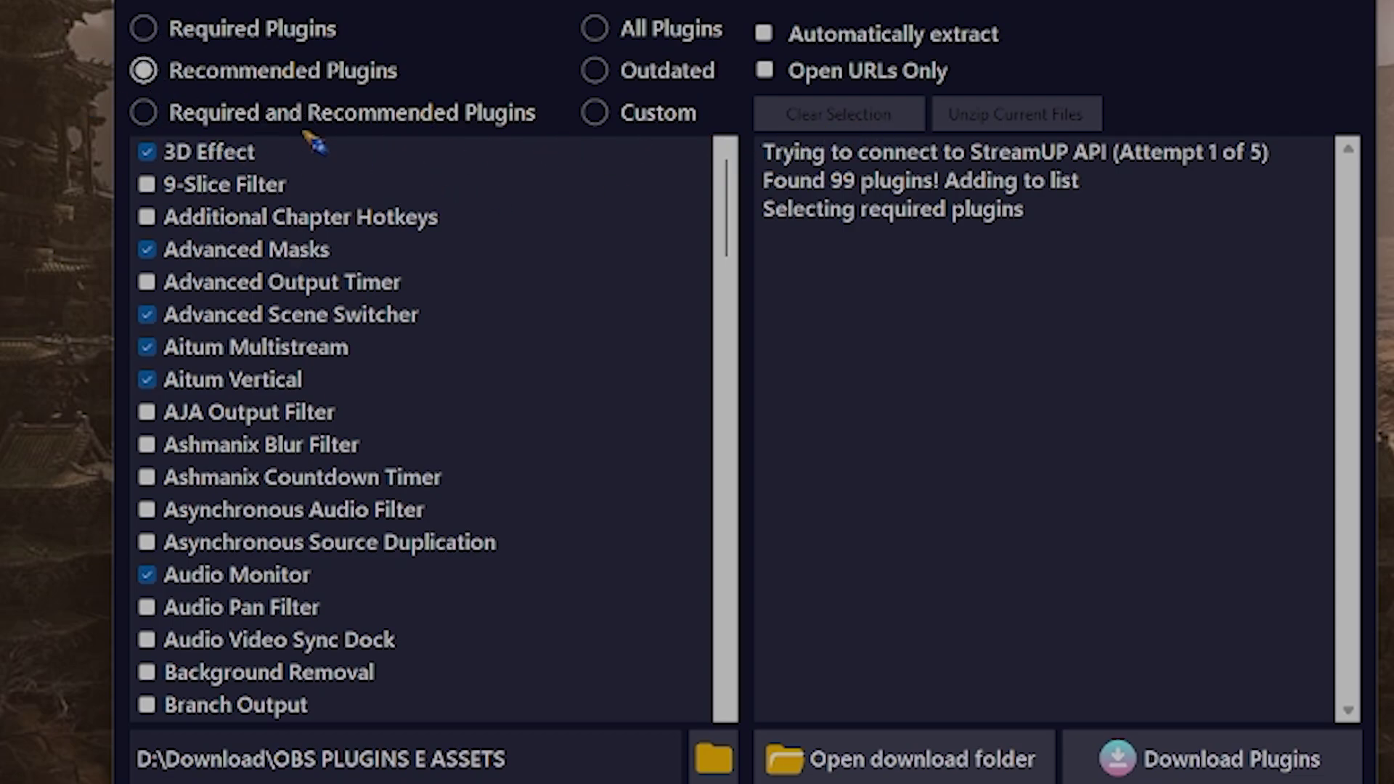
{"action": "left_click", "coordinate": [144, 114]}
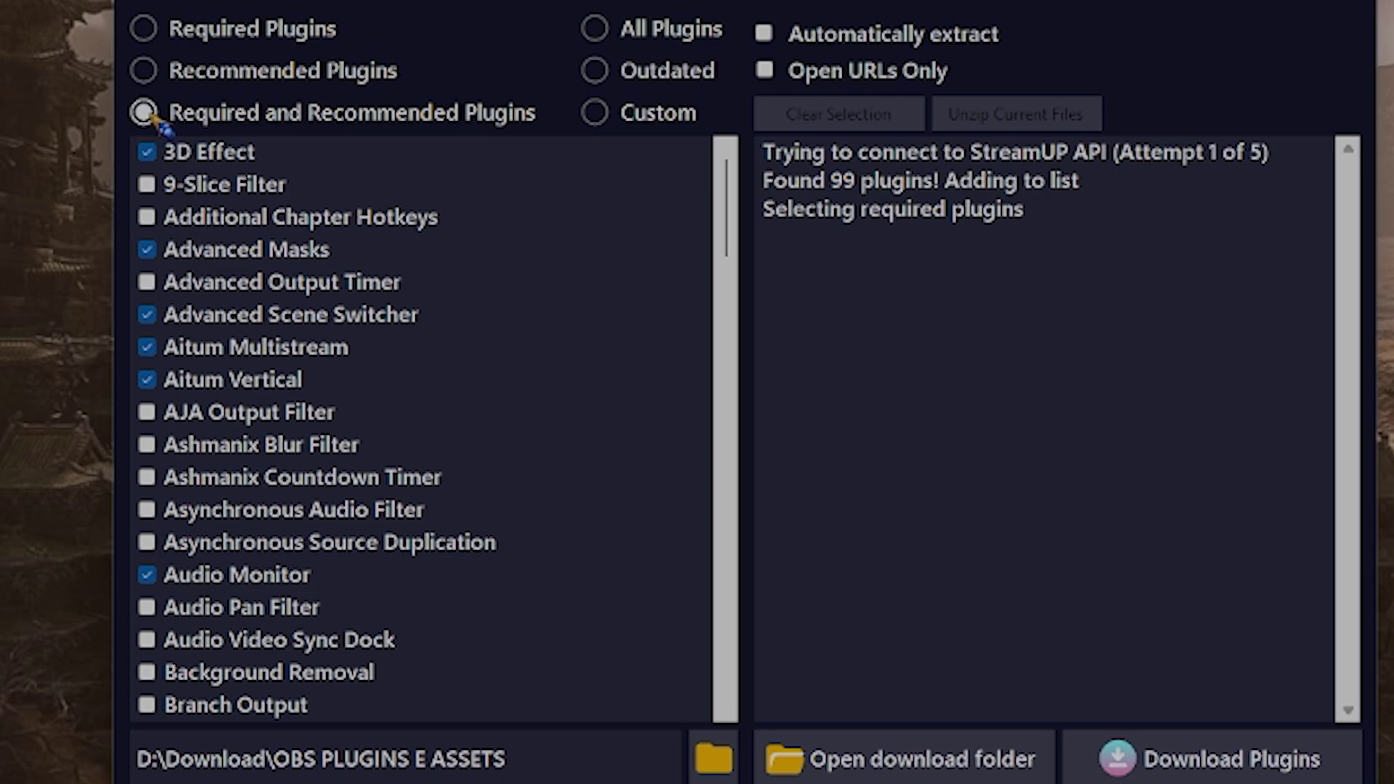
{"action": "left_click", "coordinate": [144, 113]}
{"action": "left_click", "coordinate": [605, 42]}
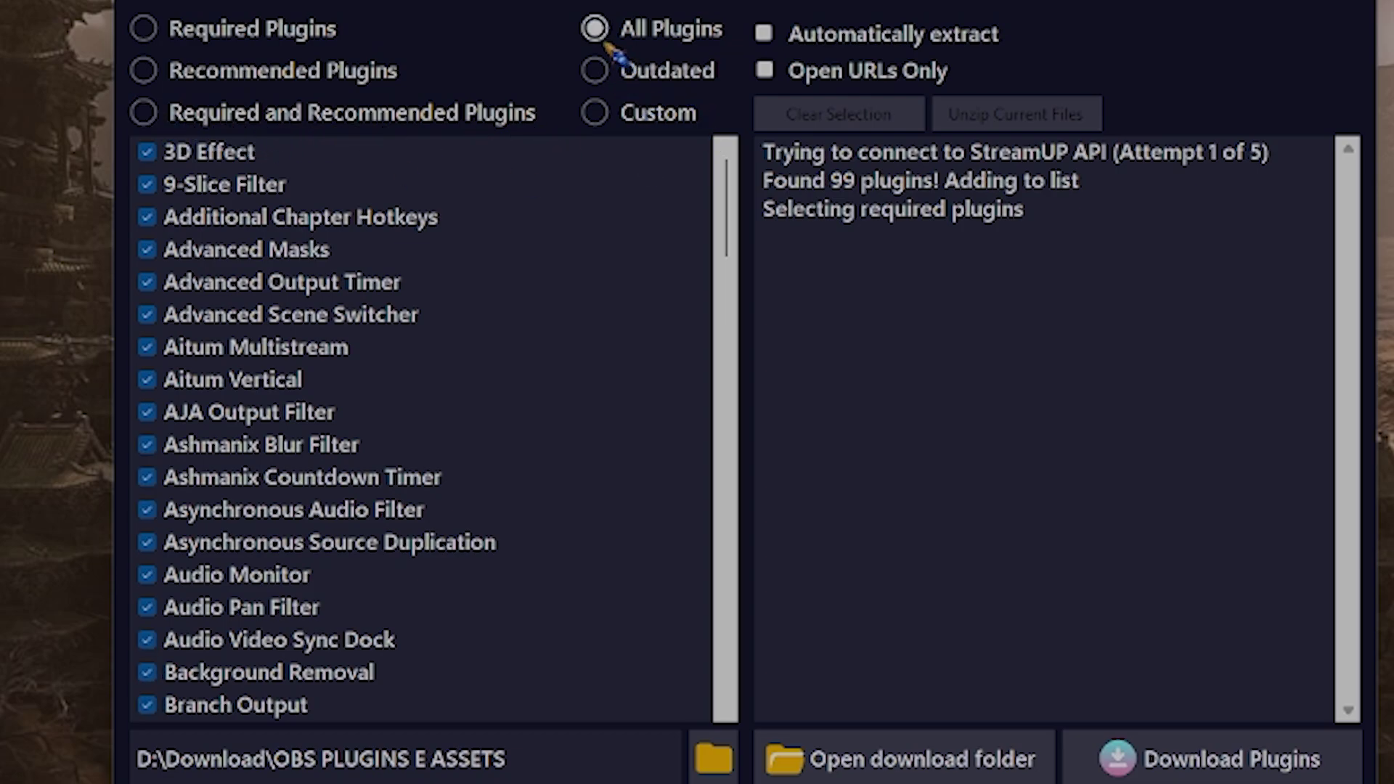
{"action": "left_click", "coordinate": [597, 71]}
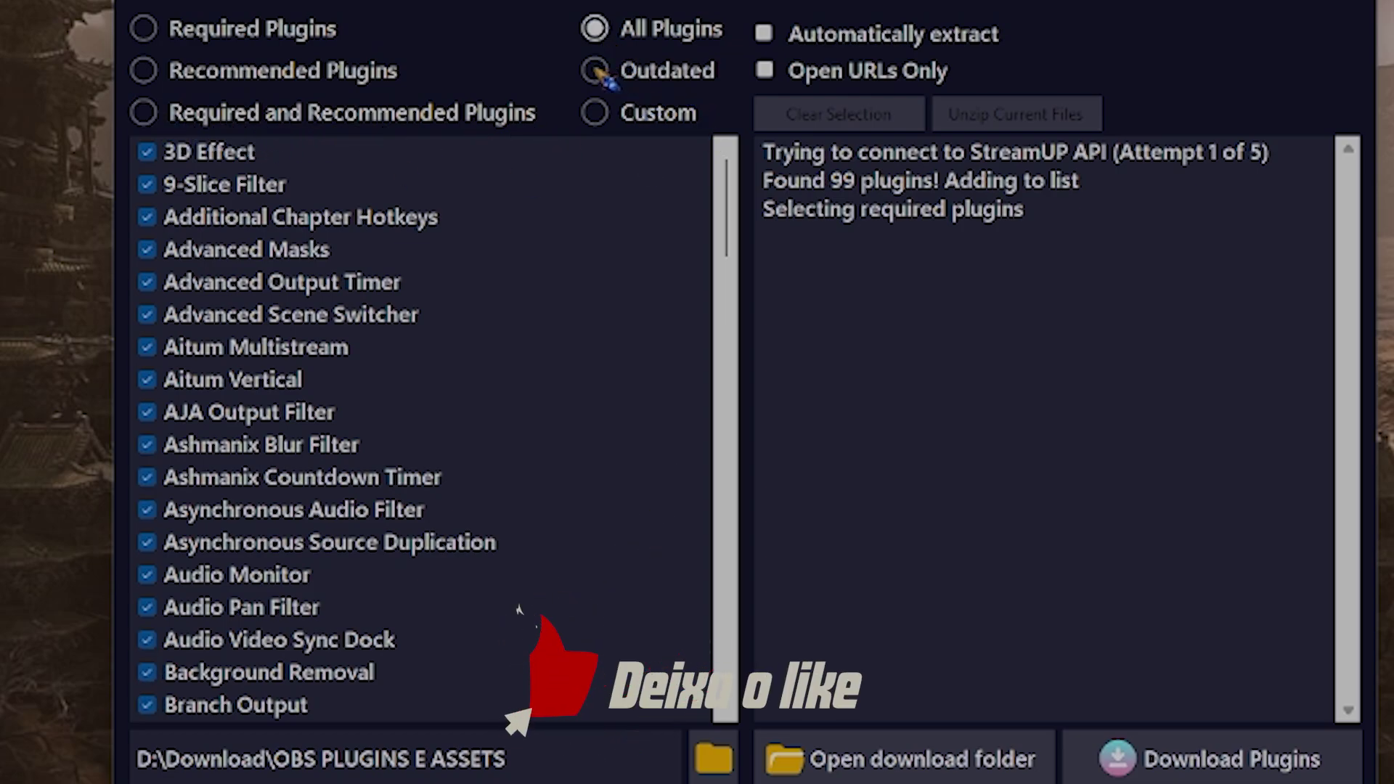
Step: Switch the plugin selection to Custom and check the StreamUP plugin in the list
{"action": "left_click", "coordinate": [595, 114]}
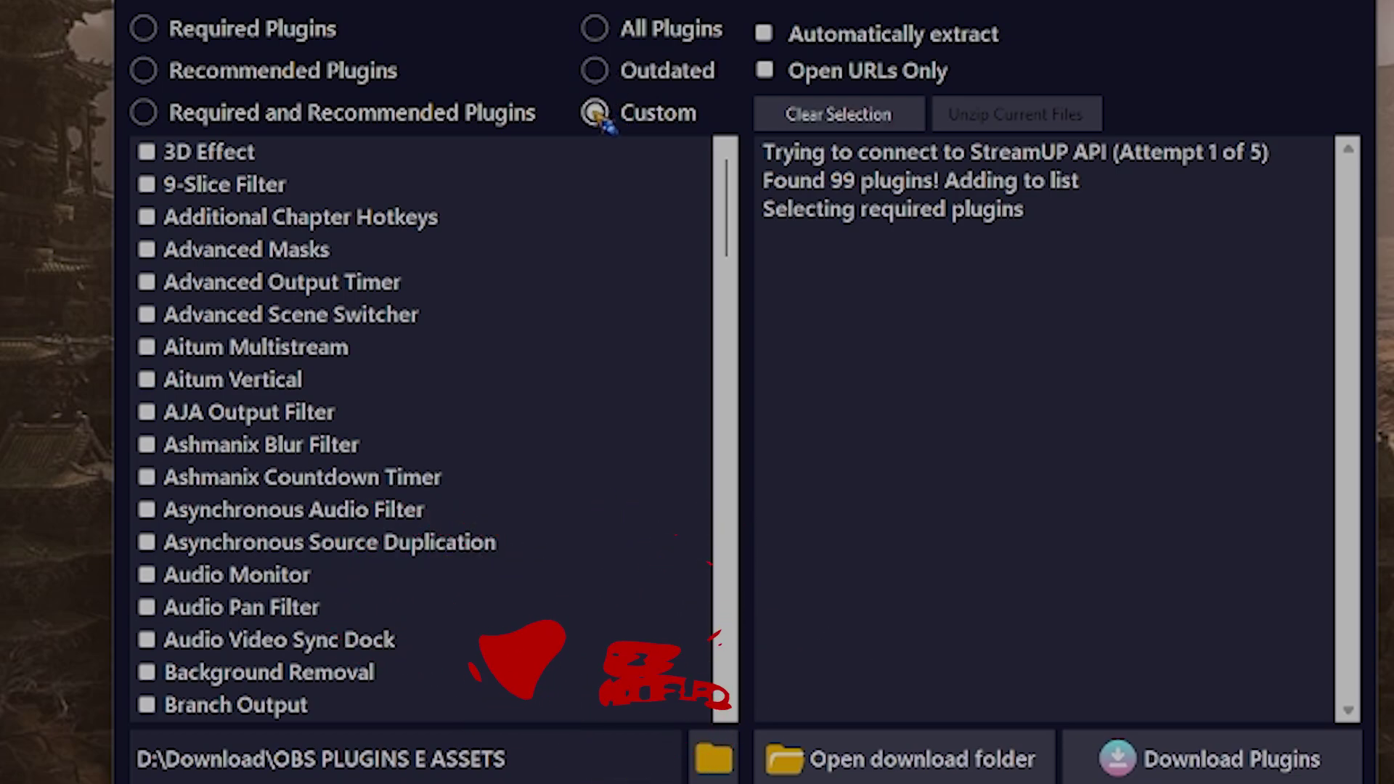
{"action": "scroll", "coordinate": [193, 452], "scroll_direction": "down", "scroll_amount": 9}
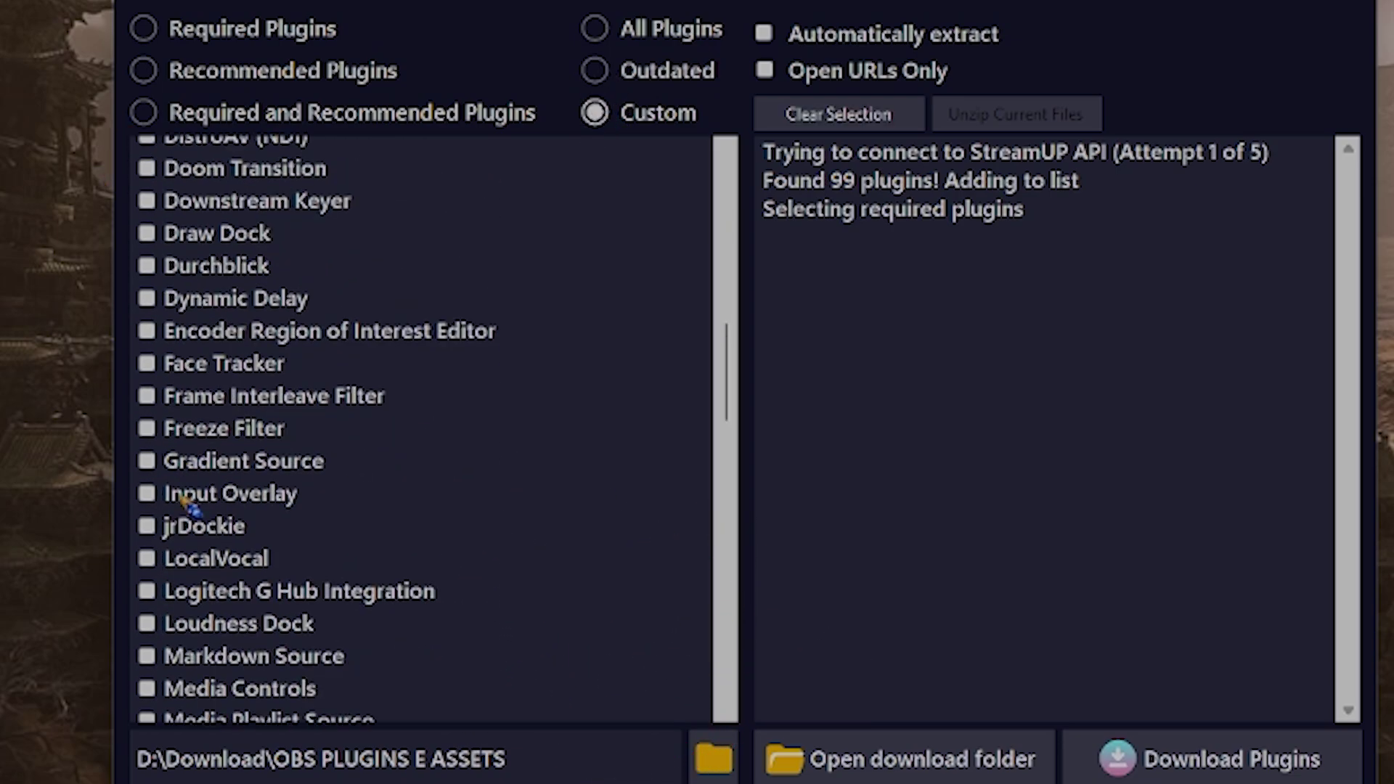
{"action": "scroll", "coordinate": [187, 487], "scroll_direction": "up", "scroll_amount": 7}
{"action": "scroll", "coordinate": [186, 485], "scroll_direction": "up", "scroll_amount": 2}
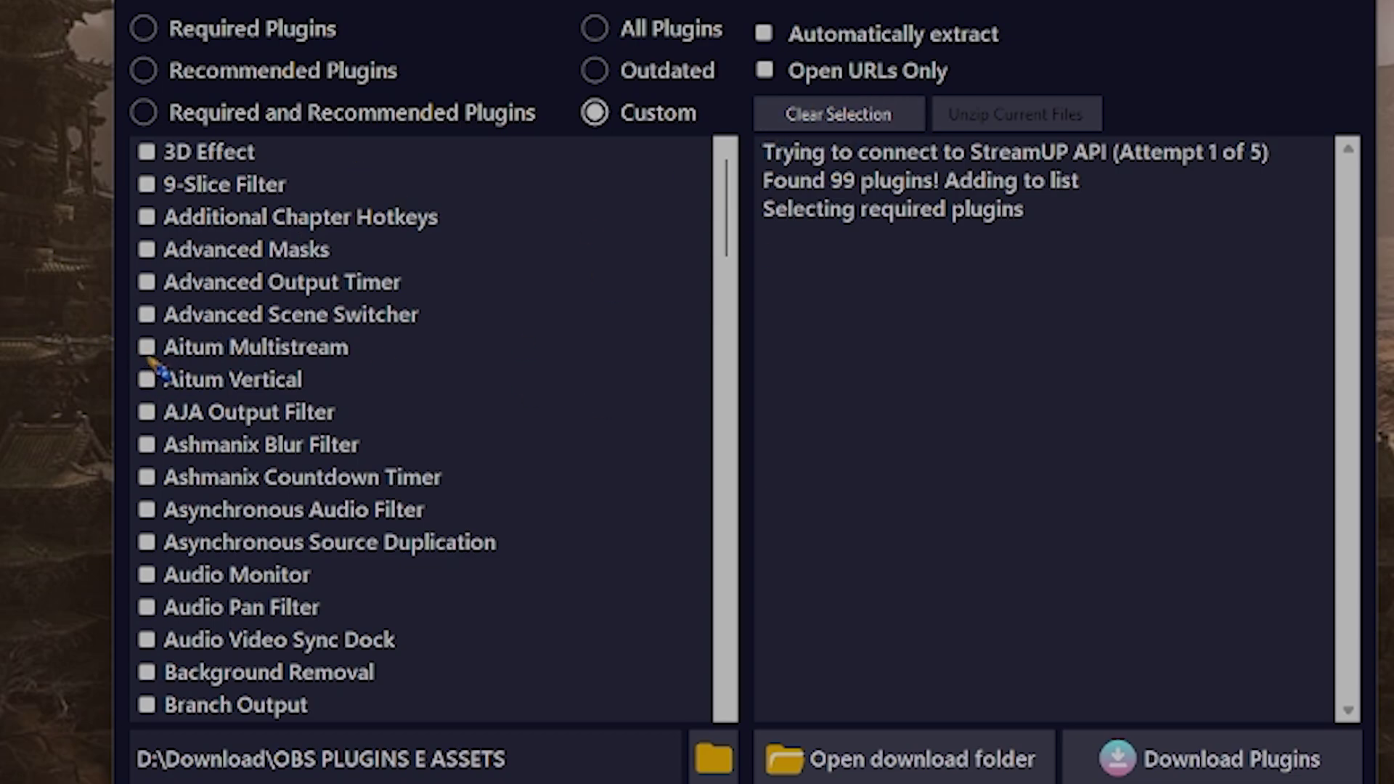
{"action": "left_click", "coordinate": [148, 379]}
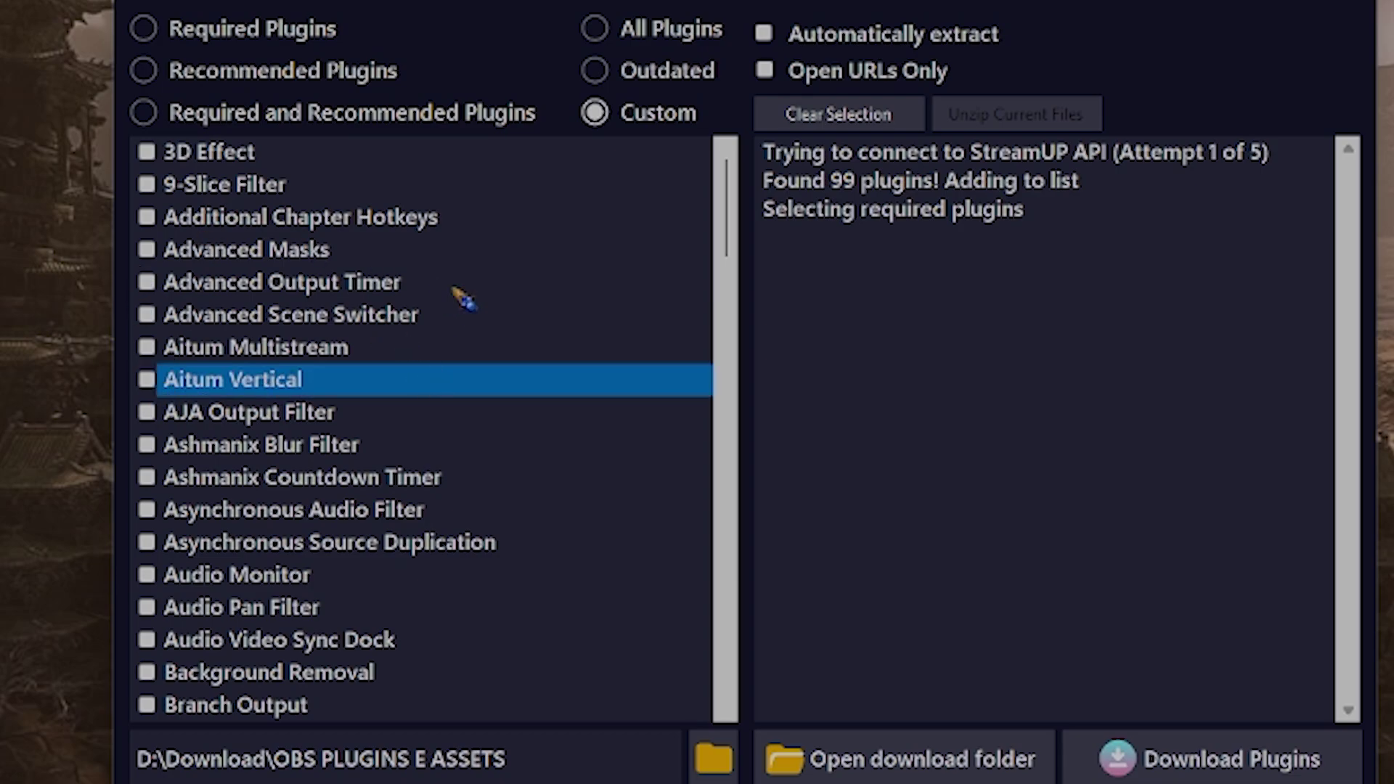
{"action": "scroll", "coordinate": [305, 379], "scroll_direction": "down", "scroll_amount": 13}
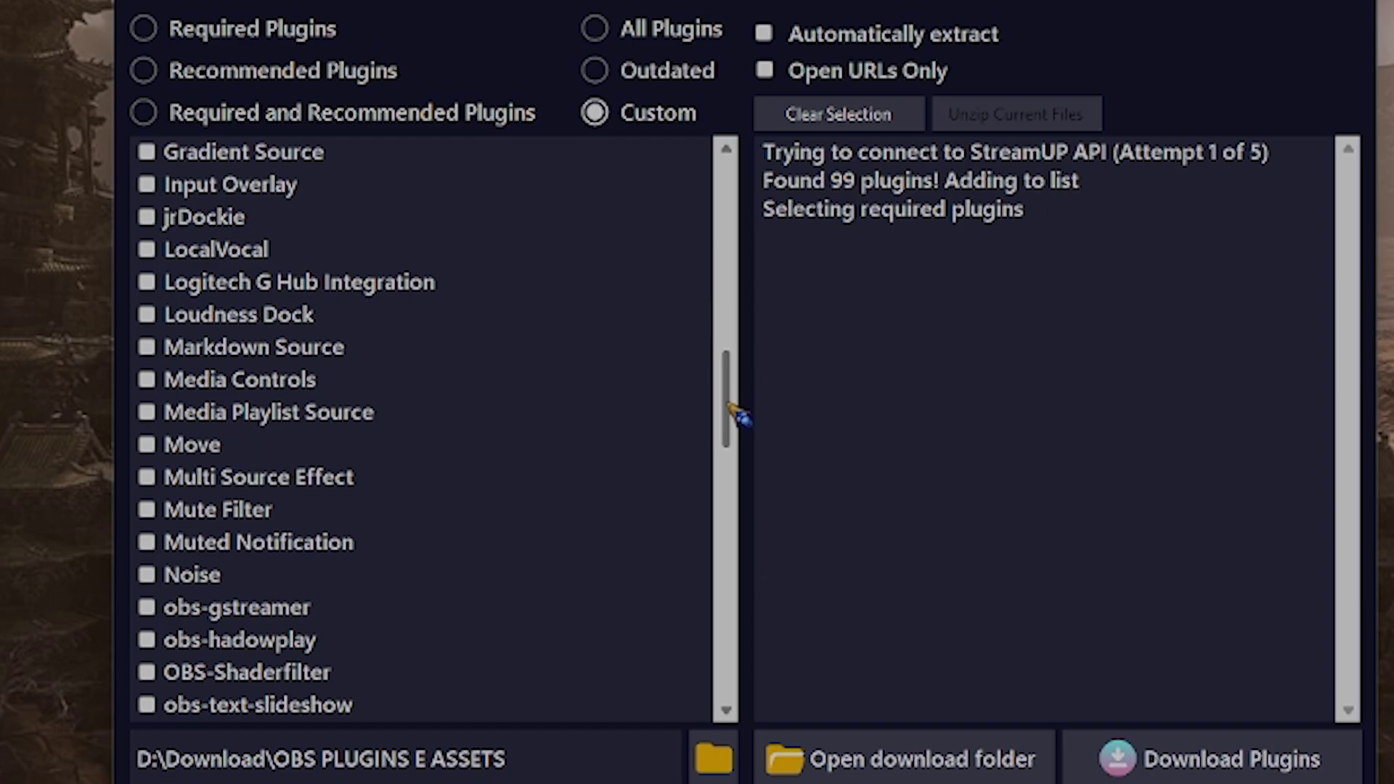
{"action": "left_click_drag", "start_coordinate": [730, 405], "coordinate": [687, 563]}
{"action": "scroll", "coordinate": [268, 445], "scroll_direction": "down", "scroll_amount": 3}
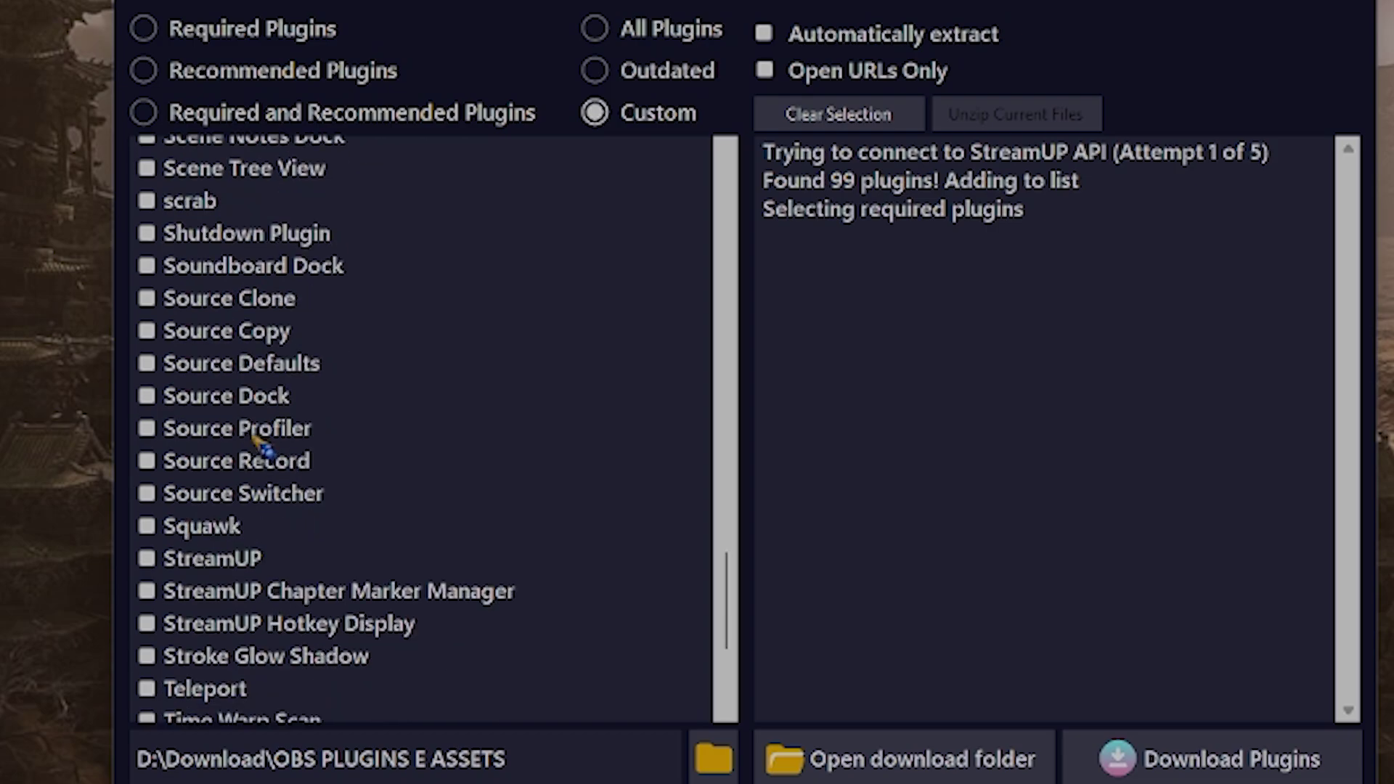
{"action": "scroll", "coordinate": [254, 438], "scroll_direction": "down", "scroll_amount": 2}
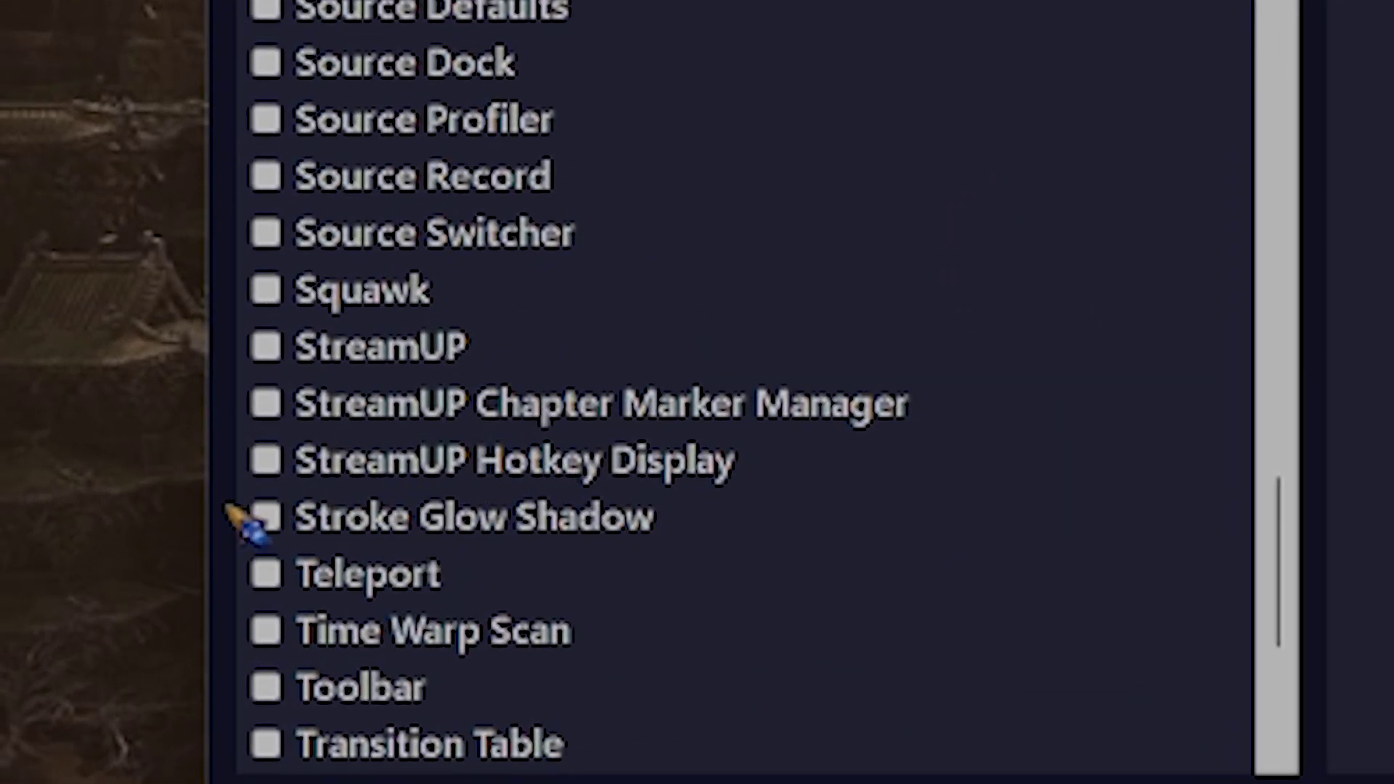
{"action": "left_click", "coordinate": [268, 347]}
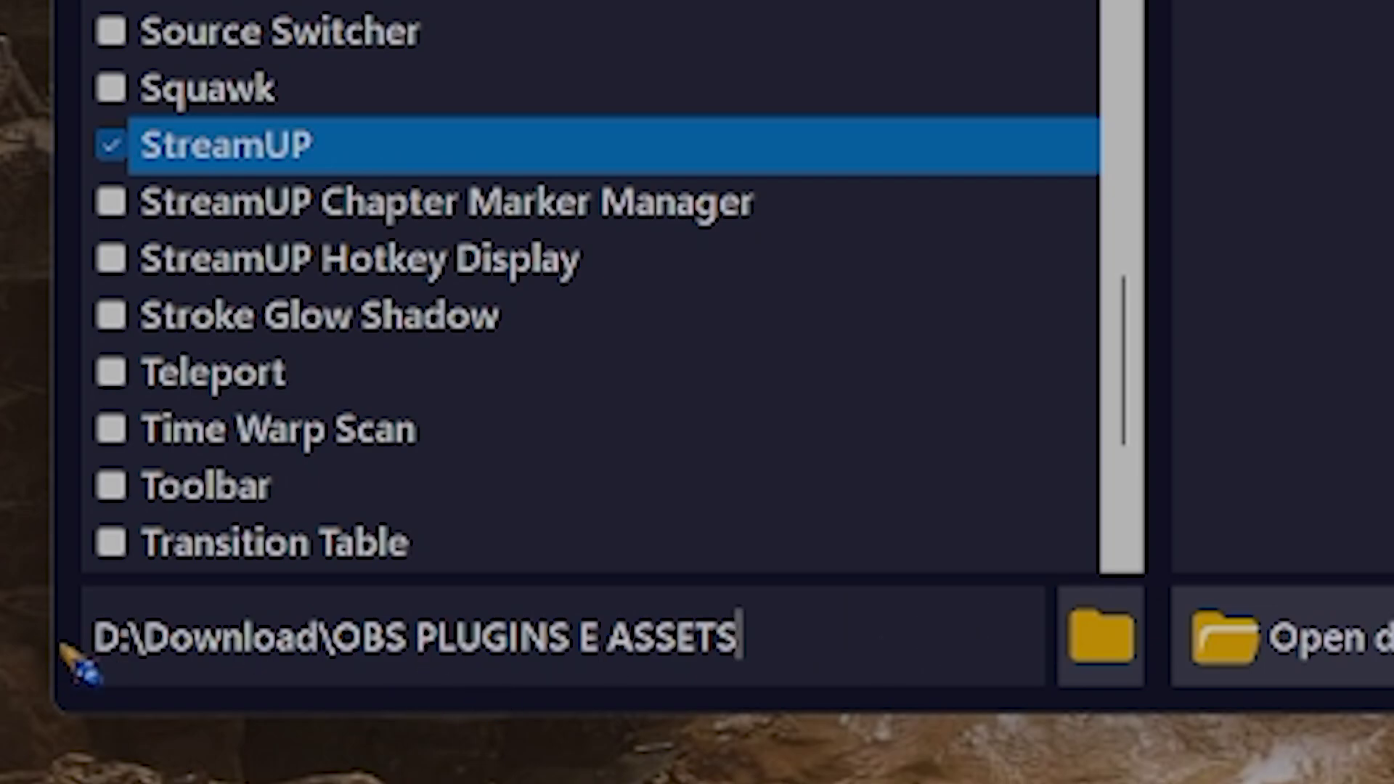
Step: Check that downloads go to OBS PLUGINS E ASSETS, view its Downloaded Files subfolder, and minimize the folder window
{"action": "left_click", "coordinate": [1101, 646]}
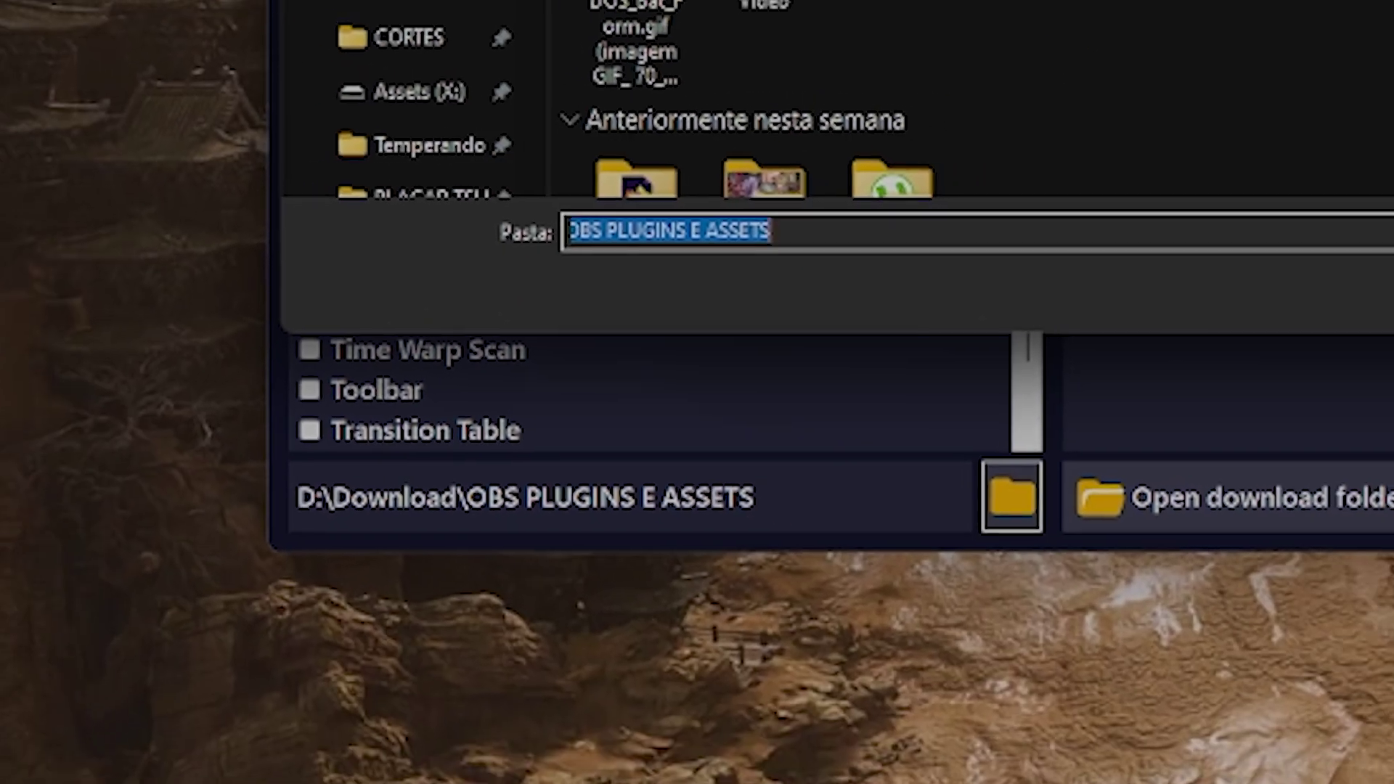
{"action": "key", "text": "Return"}
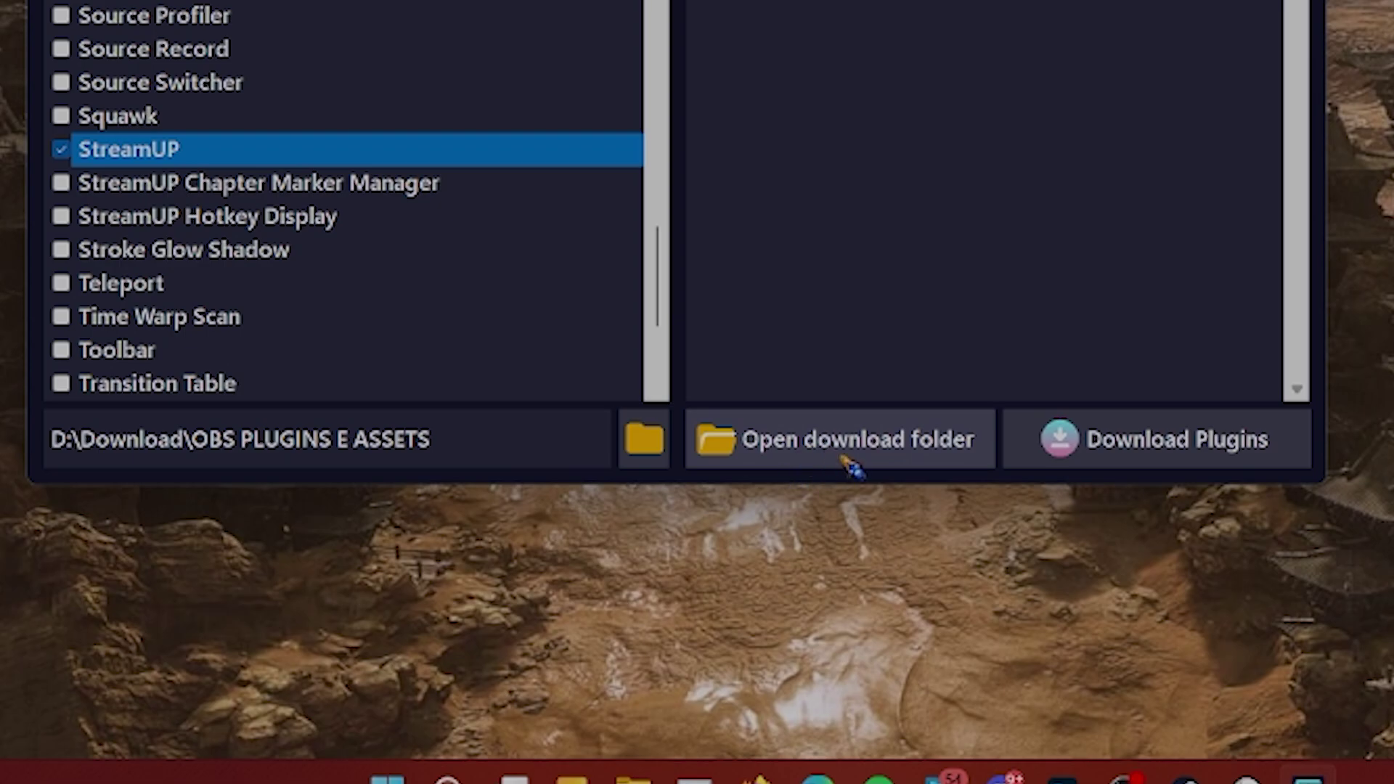
{"action": "left_click", "coordinate": [851, 457]}
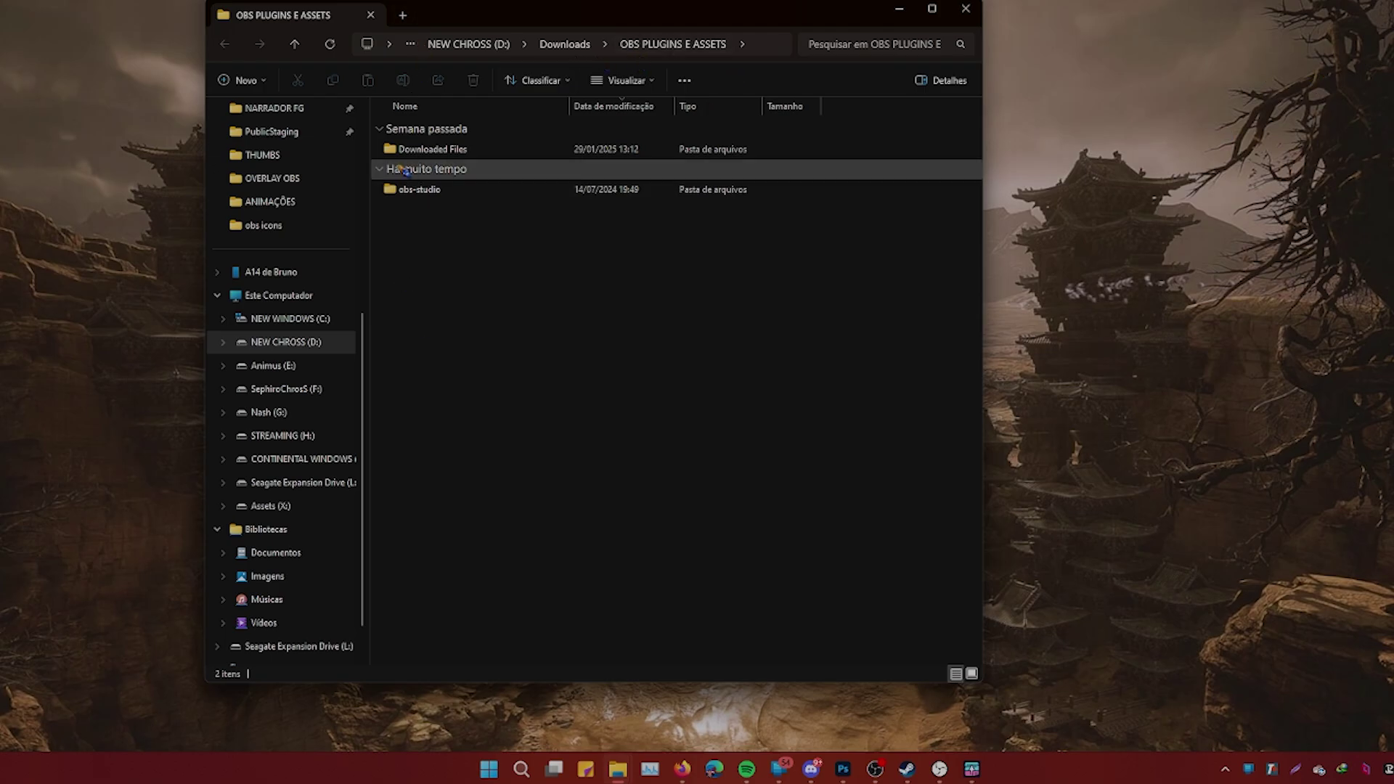
{"action": "double_click", "coordinate": [432, 149]}
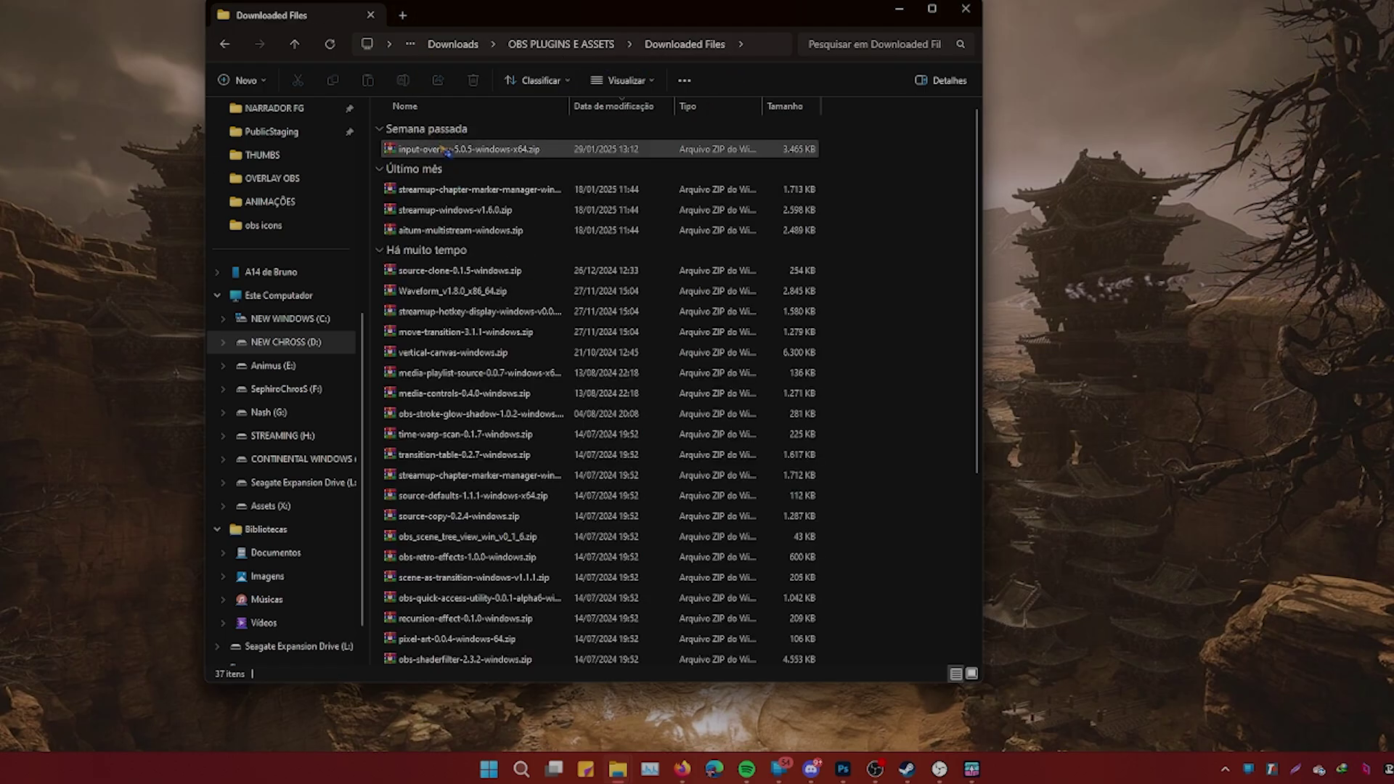
{"action": "left_click", "coordinate": [911, 10]}
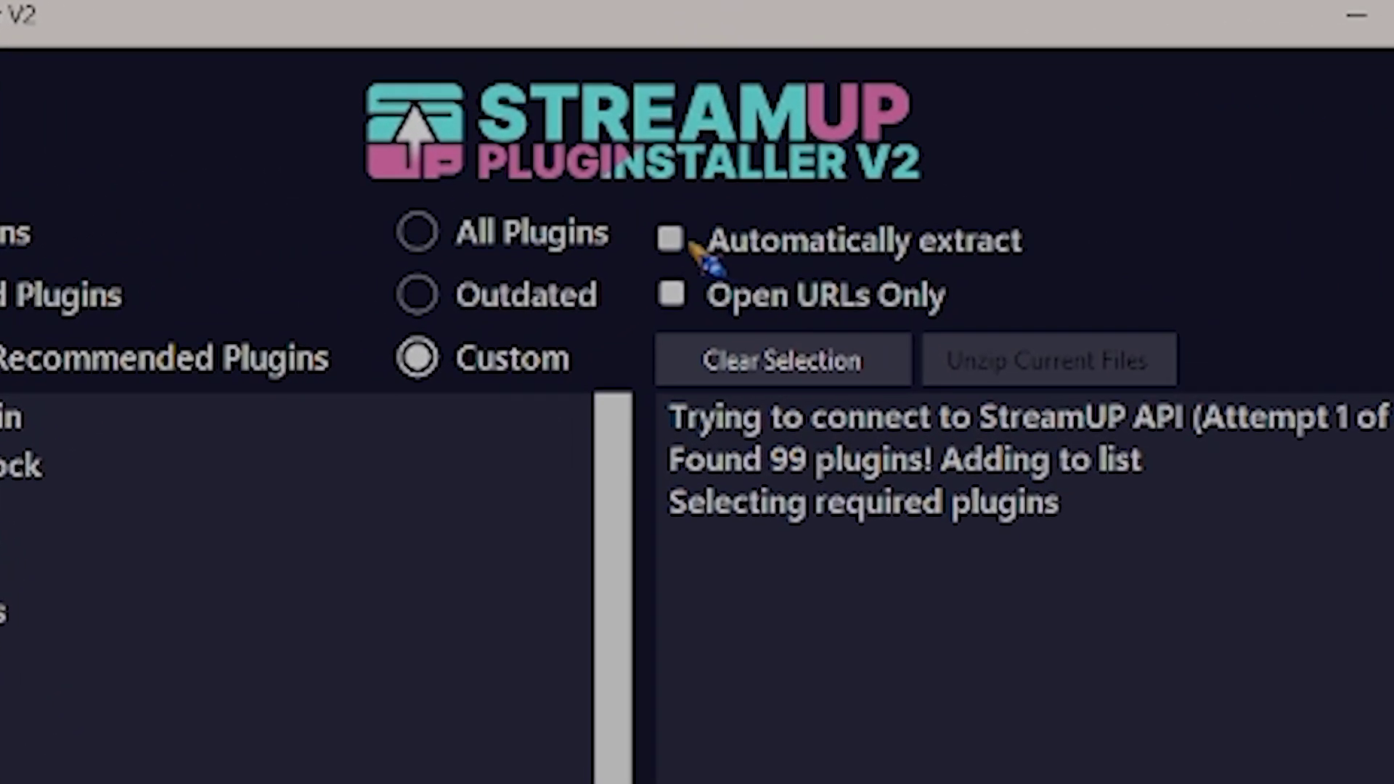
Step: Turn automatic extraction on and back off, highlighting the download folder path in between
{"action": "left_click", "coordinate": [740, 170]}
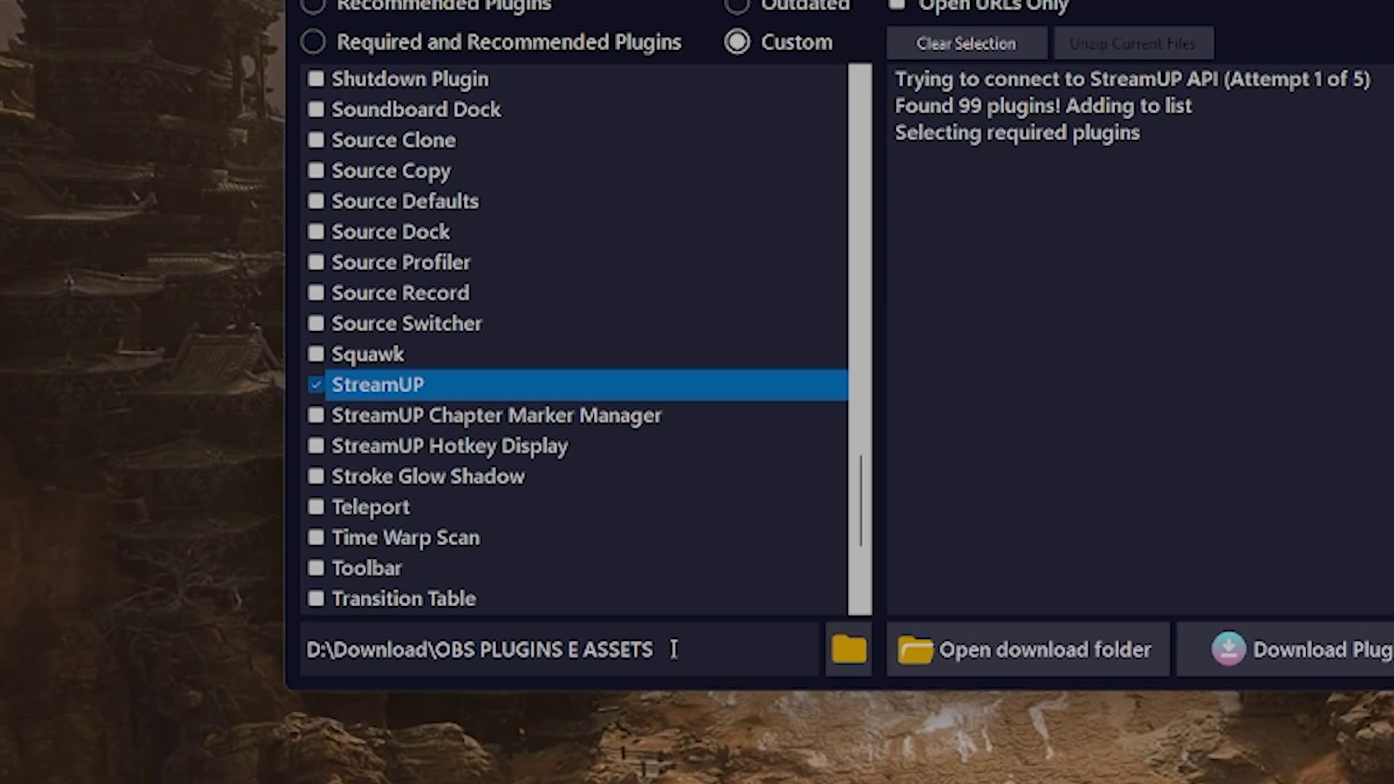
{"action": "left_click_drag", "start_coordinate": [578, 667], "coordinate": [302, 669]}
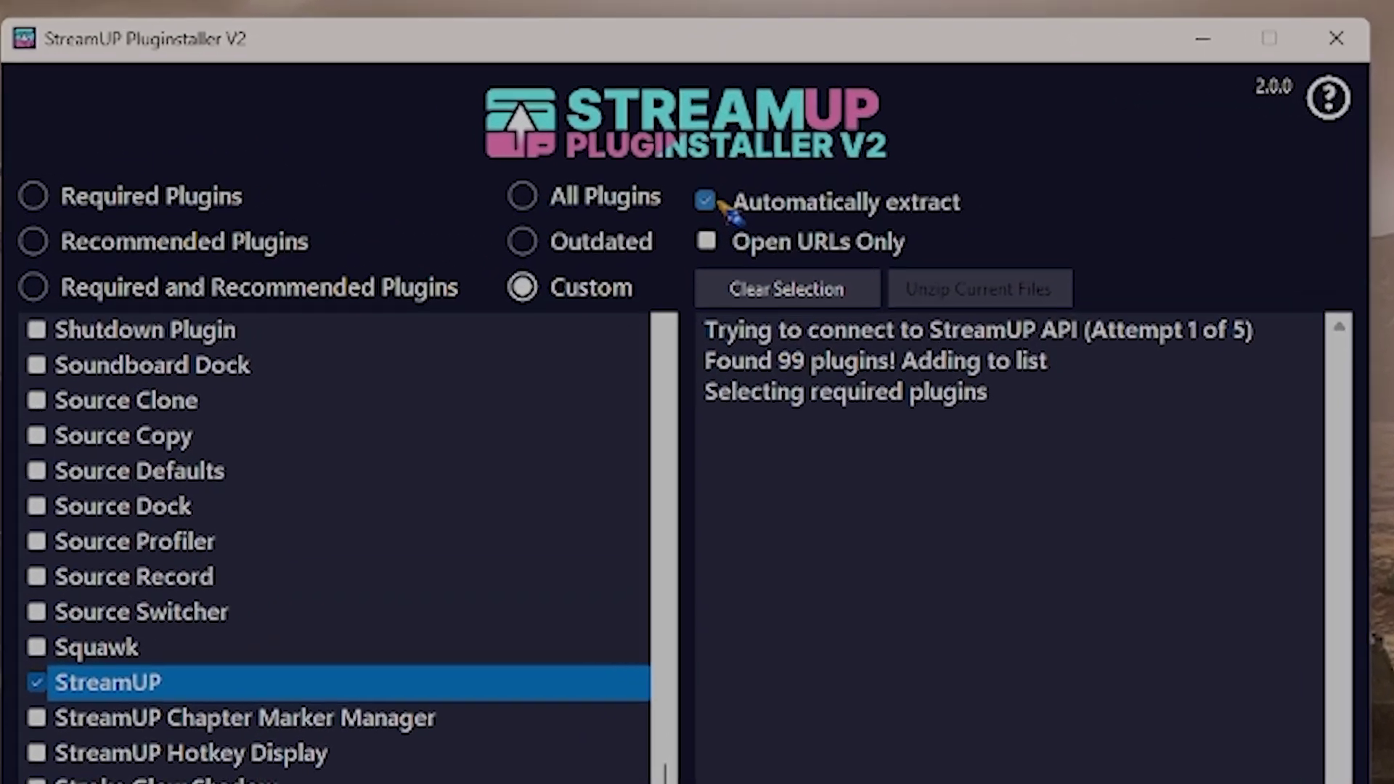
{"action": "left_click", "coordinate": [753, 167]}
Step: Enable Open URLs Only, open the StreamUP plugin's link in the browser, look over its page and minimize the browser
{"action": "left_click", "coordinate": [748, 195]}
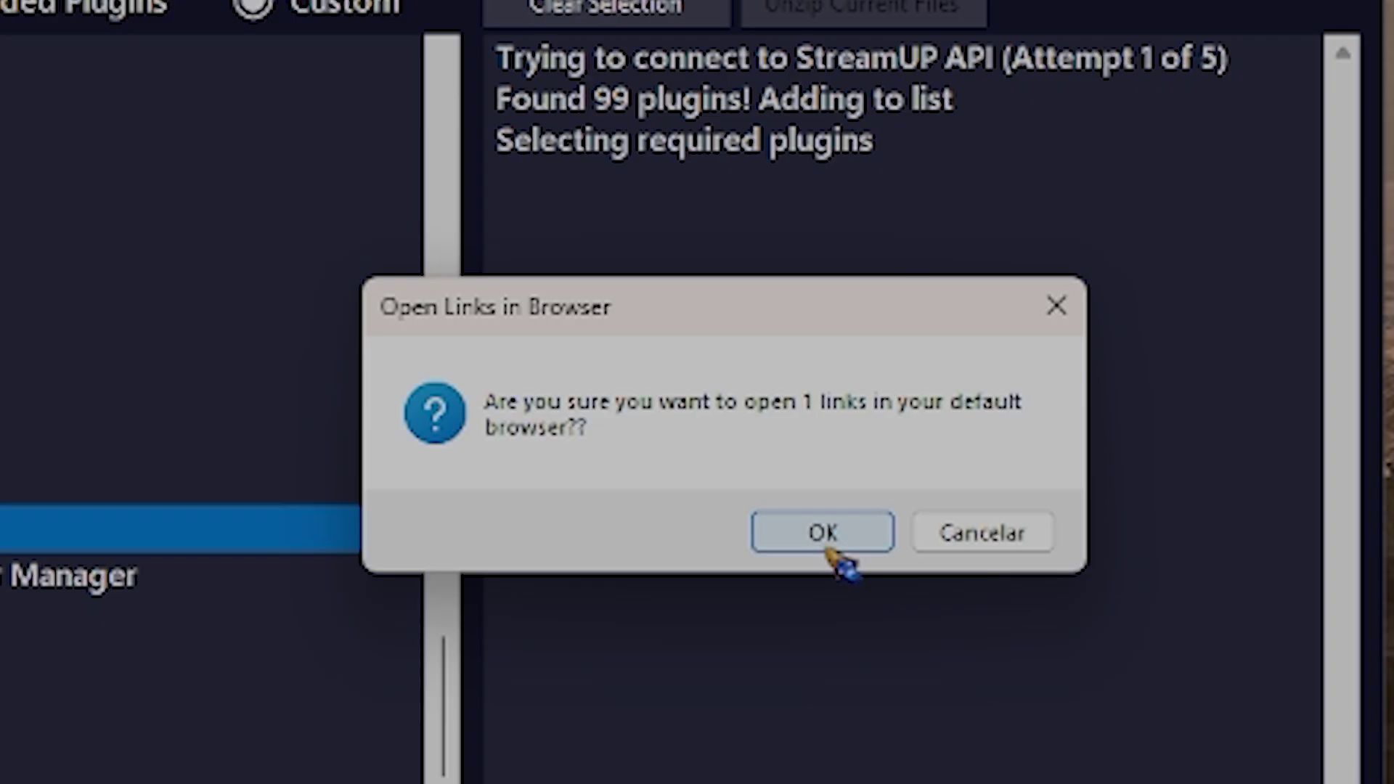
{"action": "left_click", "coordinate": [830, 543]}
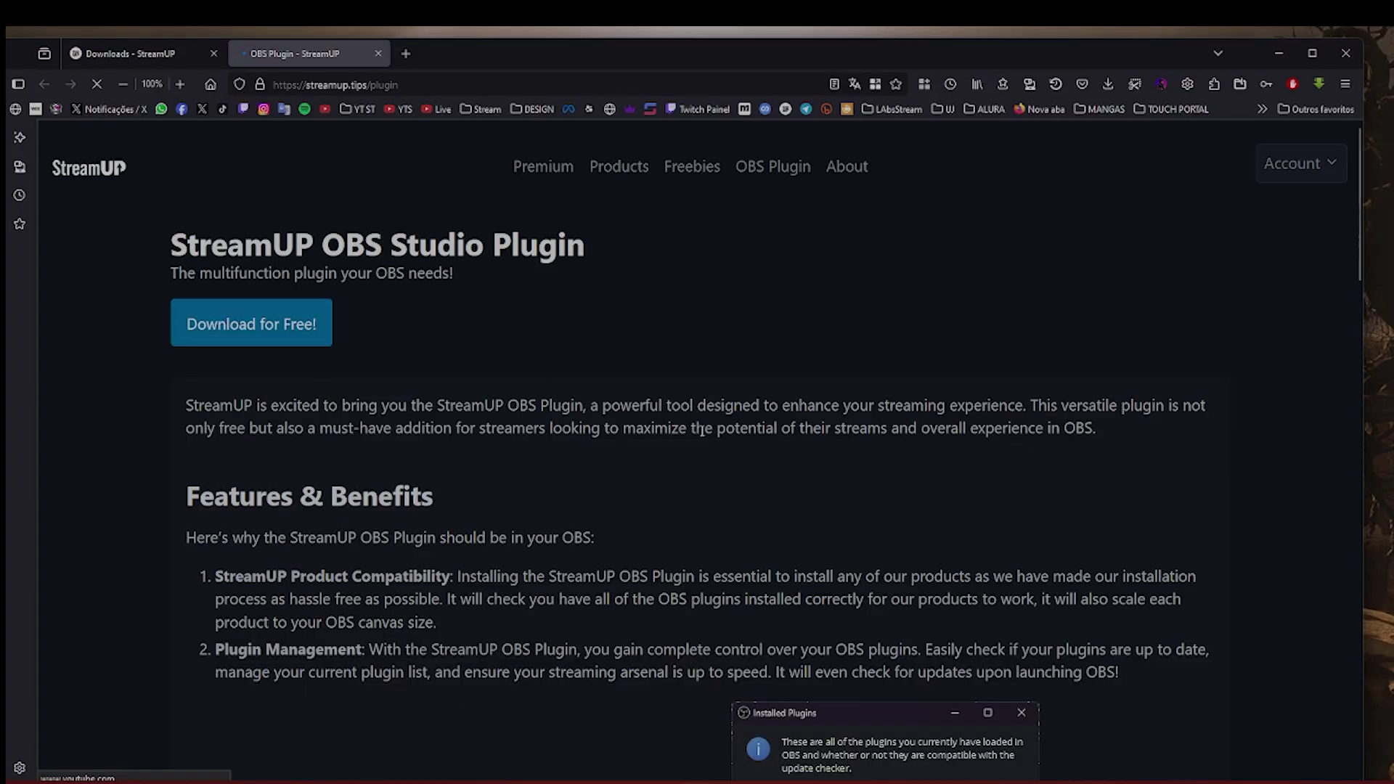
{"action": "scroll", "coordinate": [669, 516], "scroll_direction": "down", "scroll_amount": 15}
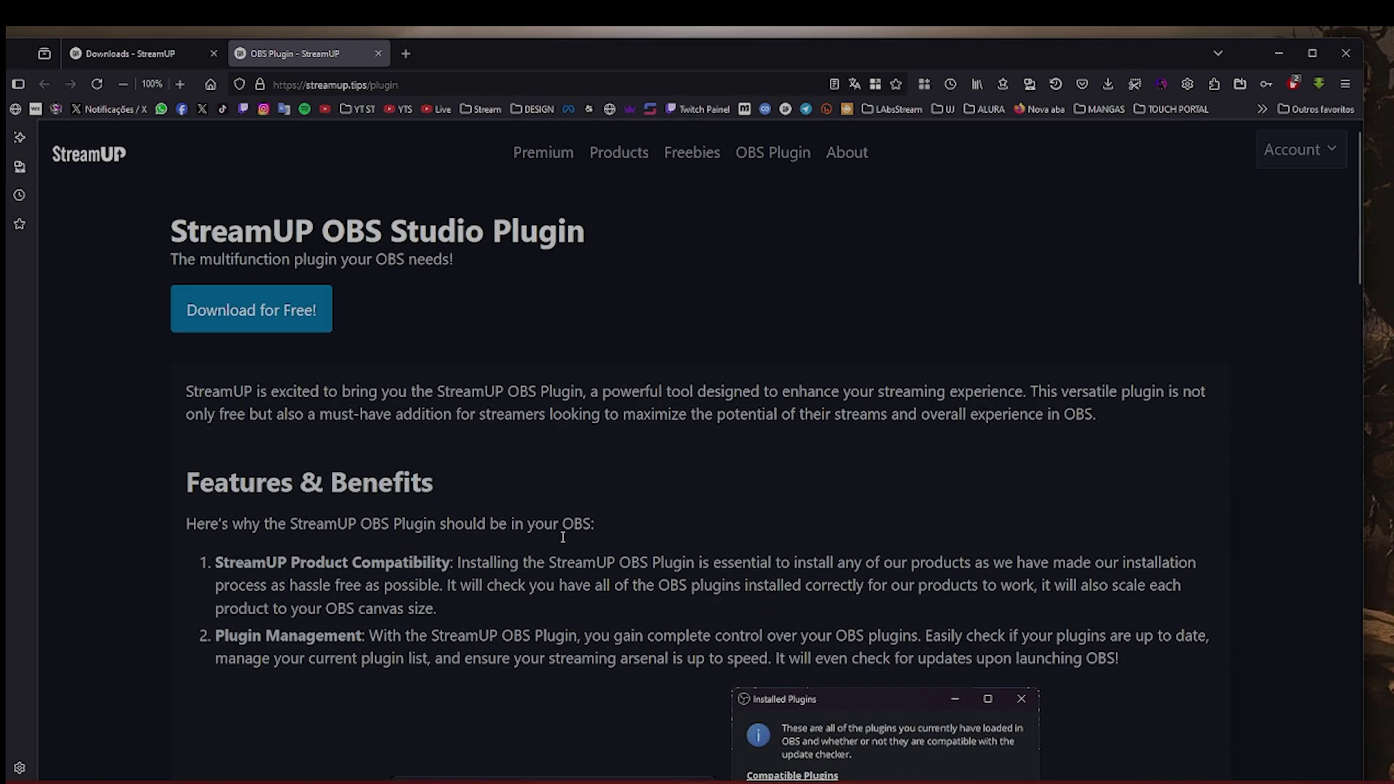
{"action": "scroll", "coordinate": [546, 536], "scroll_direction": "up", "scroll_amount": 15}
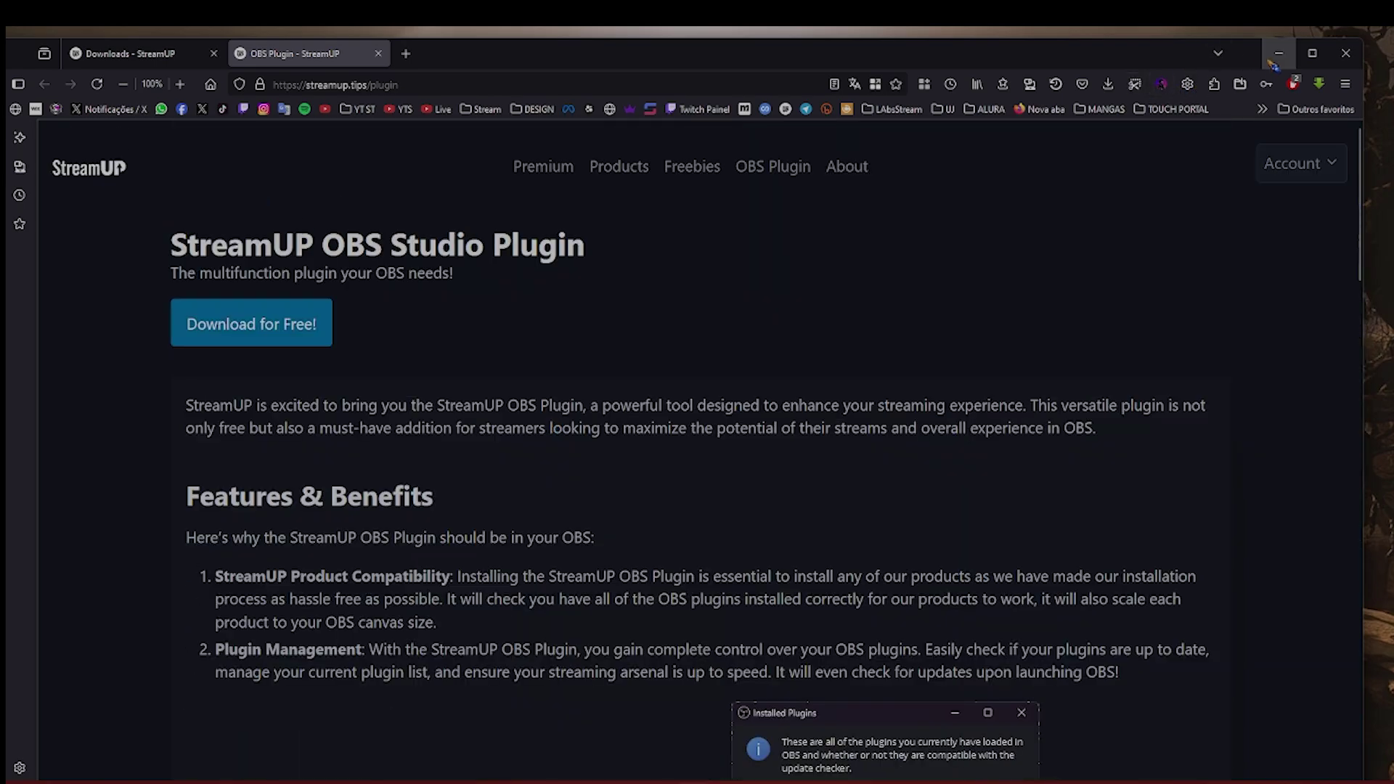
{"action": "left_click", "coordinate": [1279, 54]}
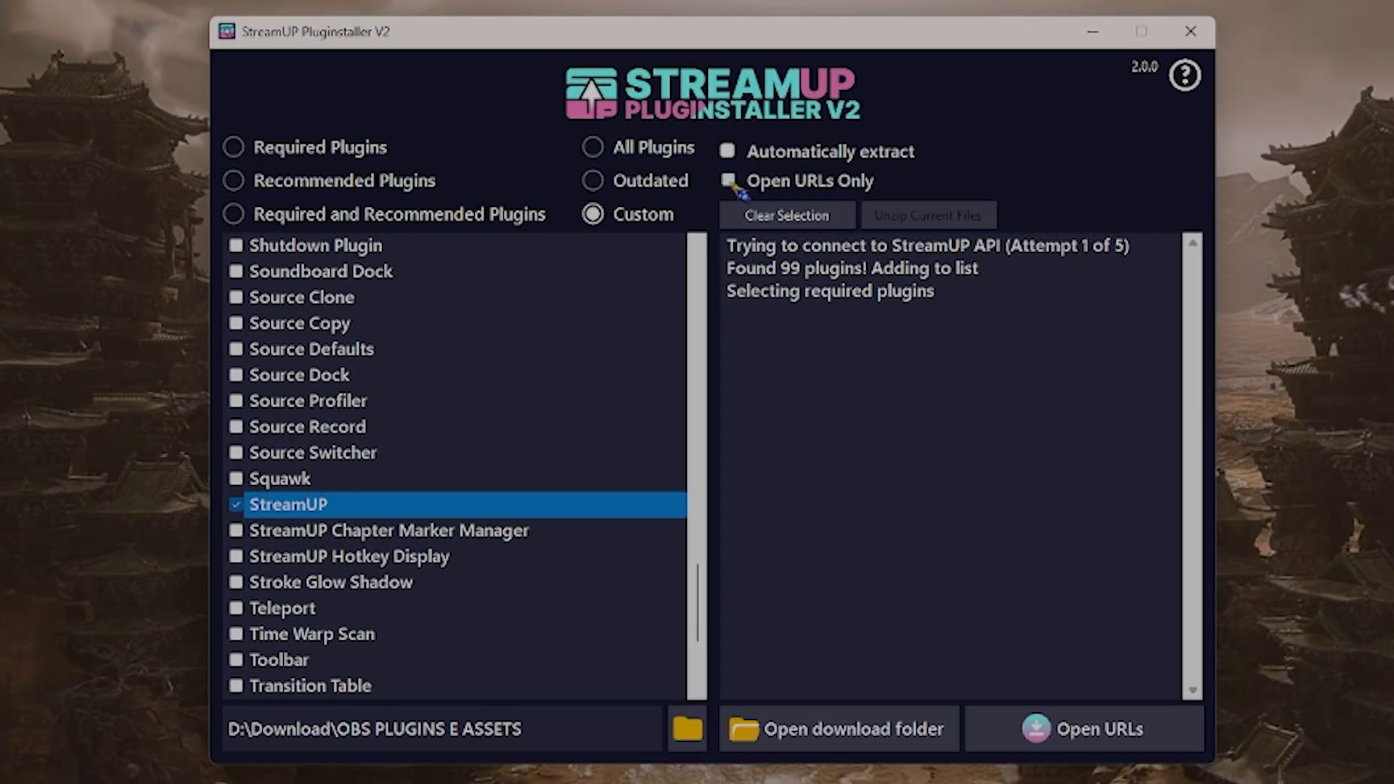
Step: Download the StreamUP plugin with Open URLs Only turned off, and select streamup-windows-v1.6.0.zip in the Downloaded Files folder
{"action": "left_click", "coordinate": [730, 182]}
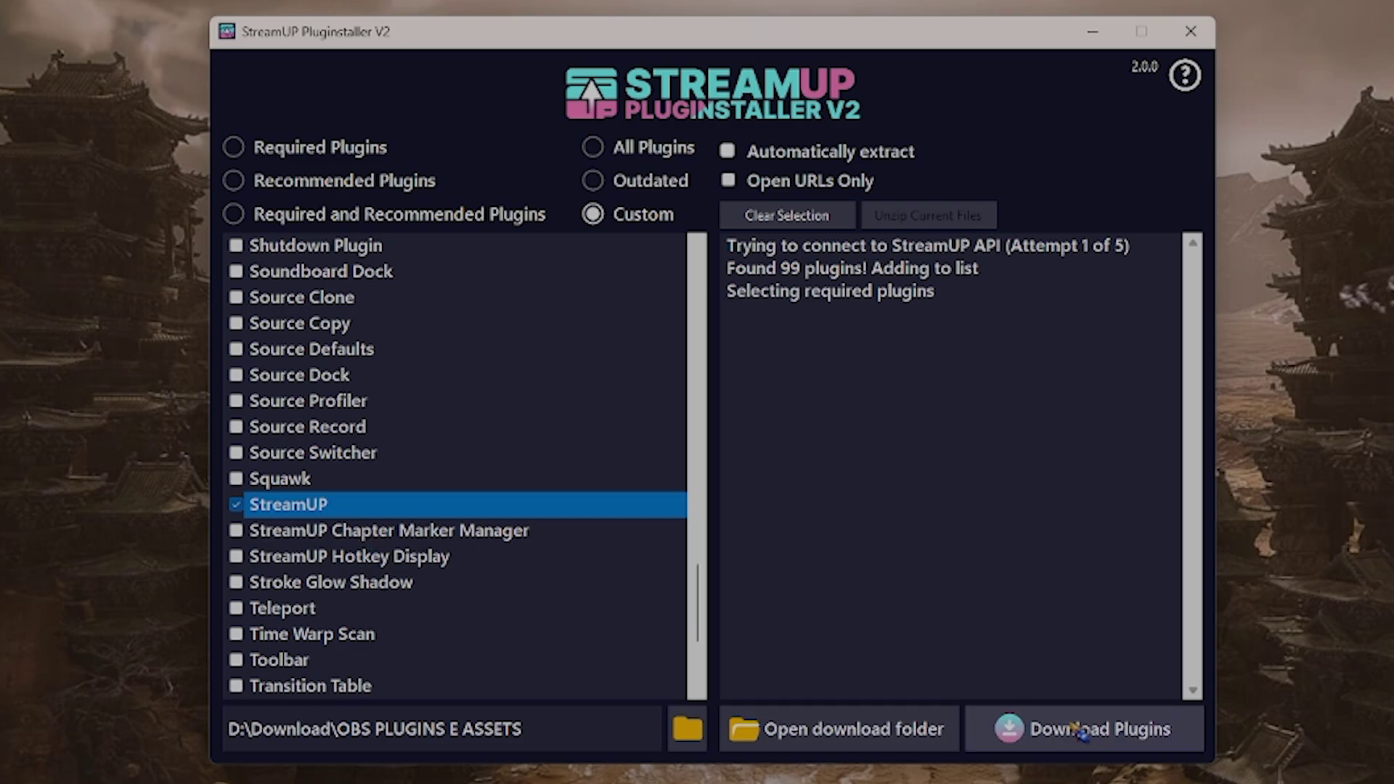
{"action": "left_click", "coordinate": [1107, 735]}
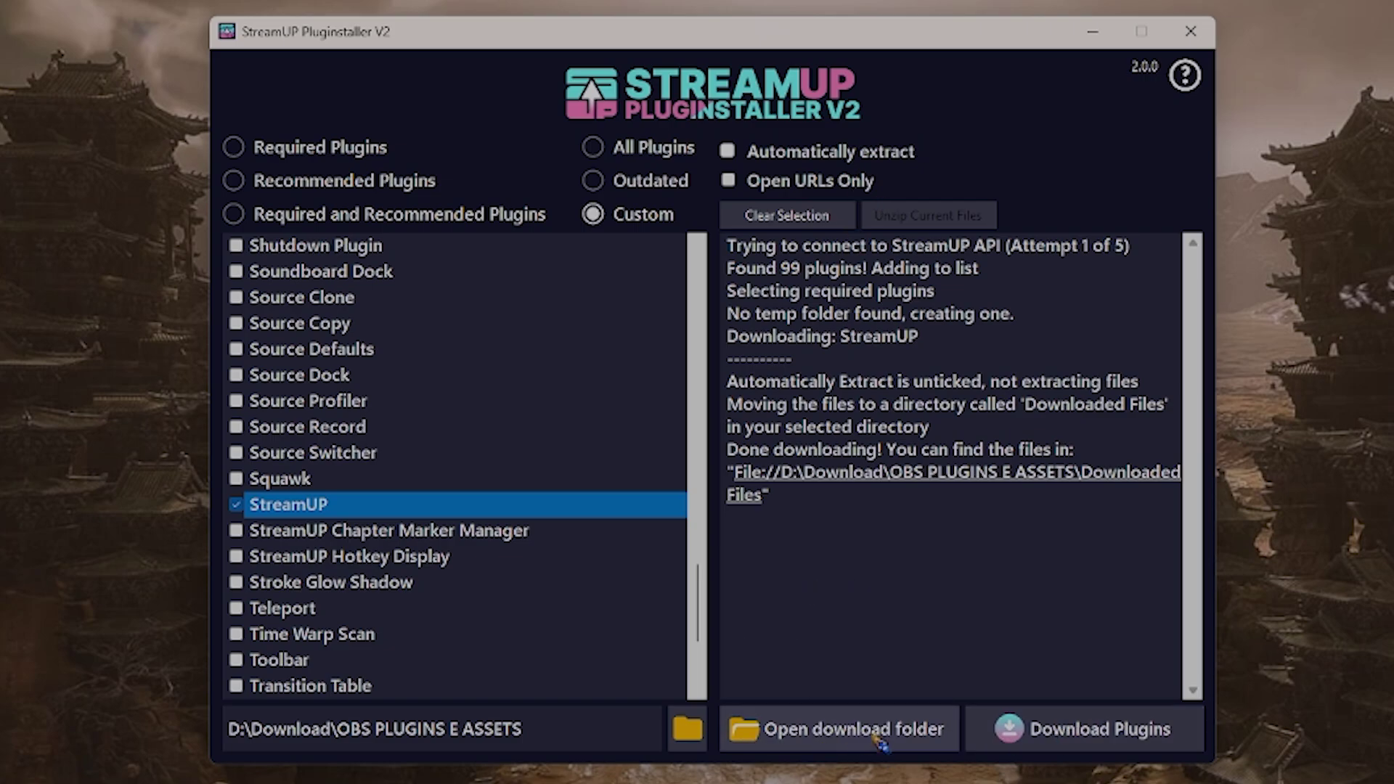
{"action": "left_click", "coordinate": [809, 739]}
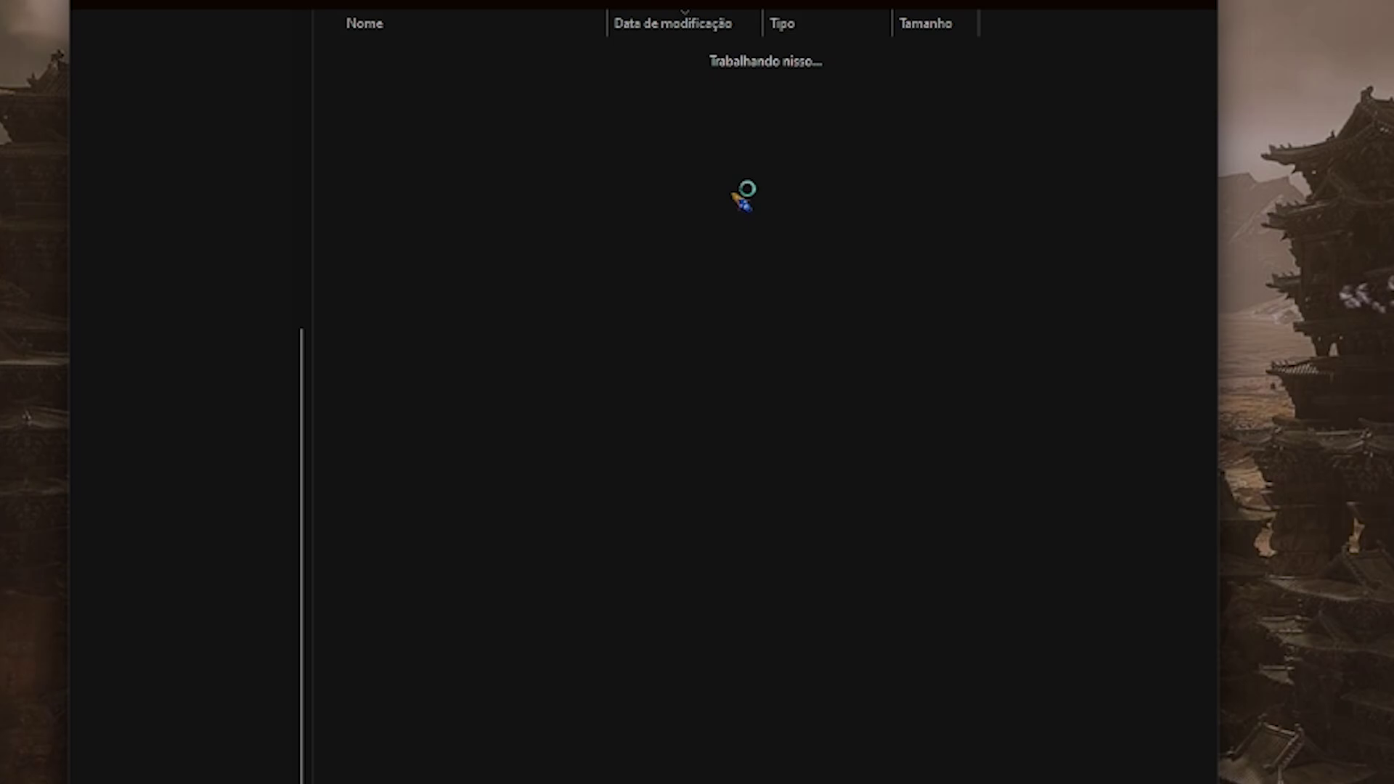
{"action": "left_click", "coordinate": [407, 89]}
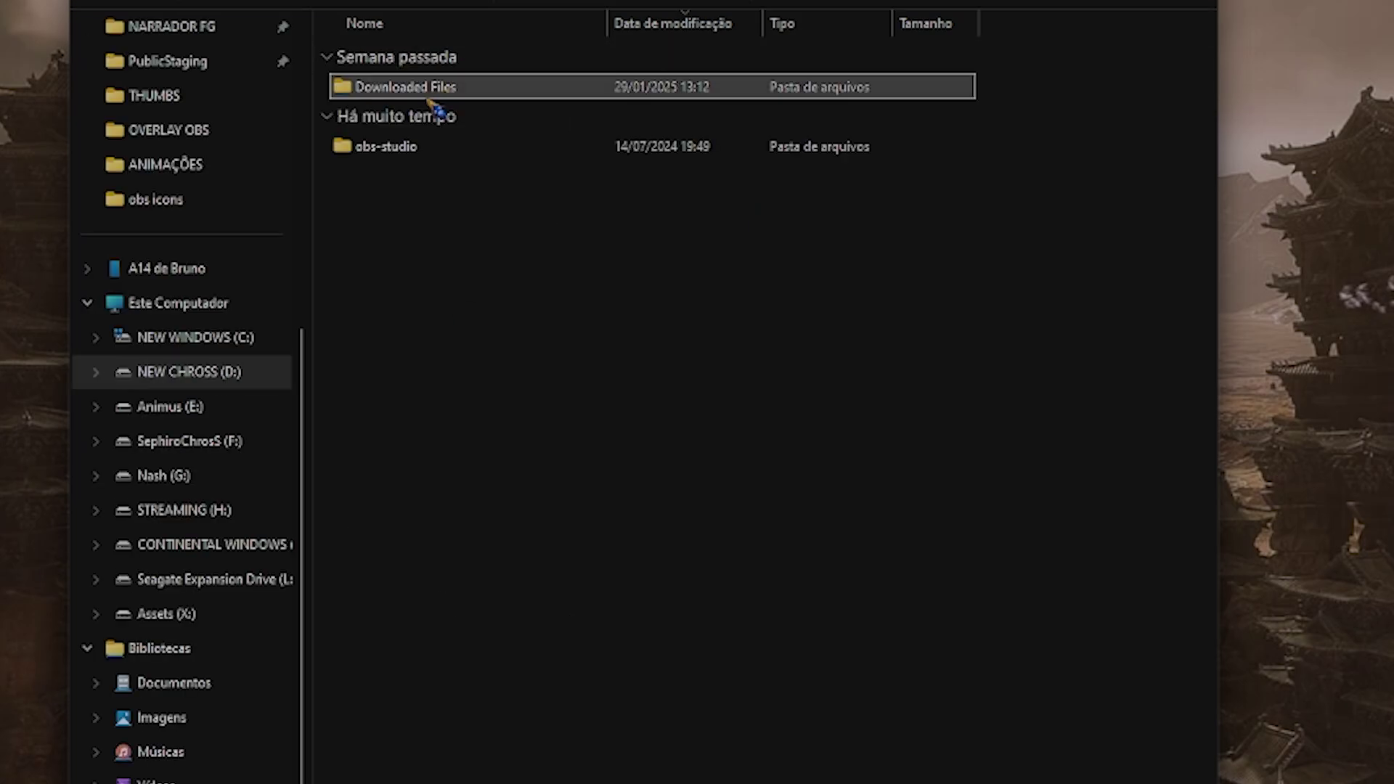
{"action": "double_click", "coordinate": [429, 97]}
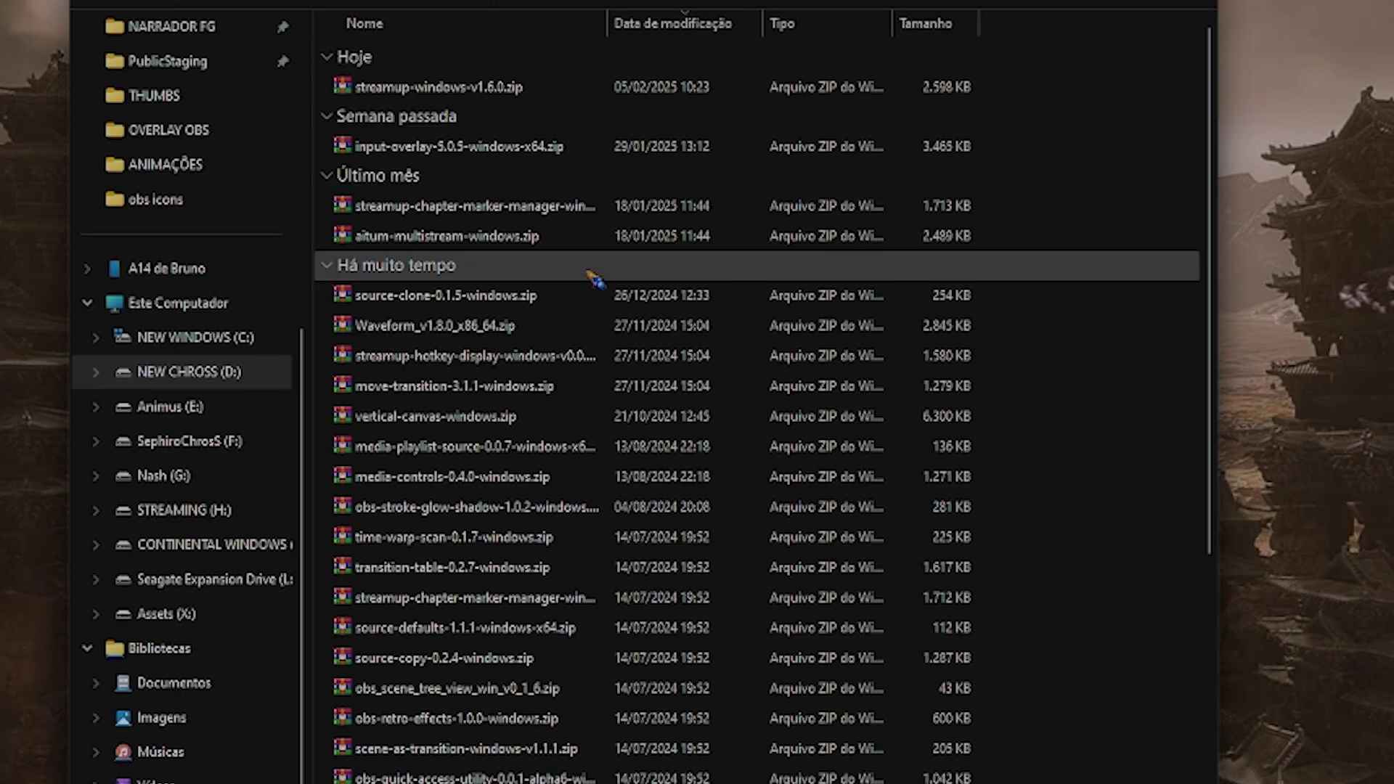
{"action": "left_click", "coordinate": [407, 87]}
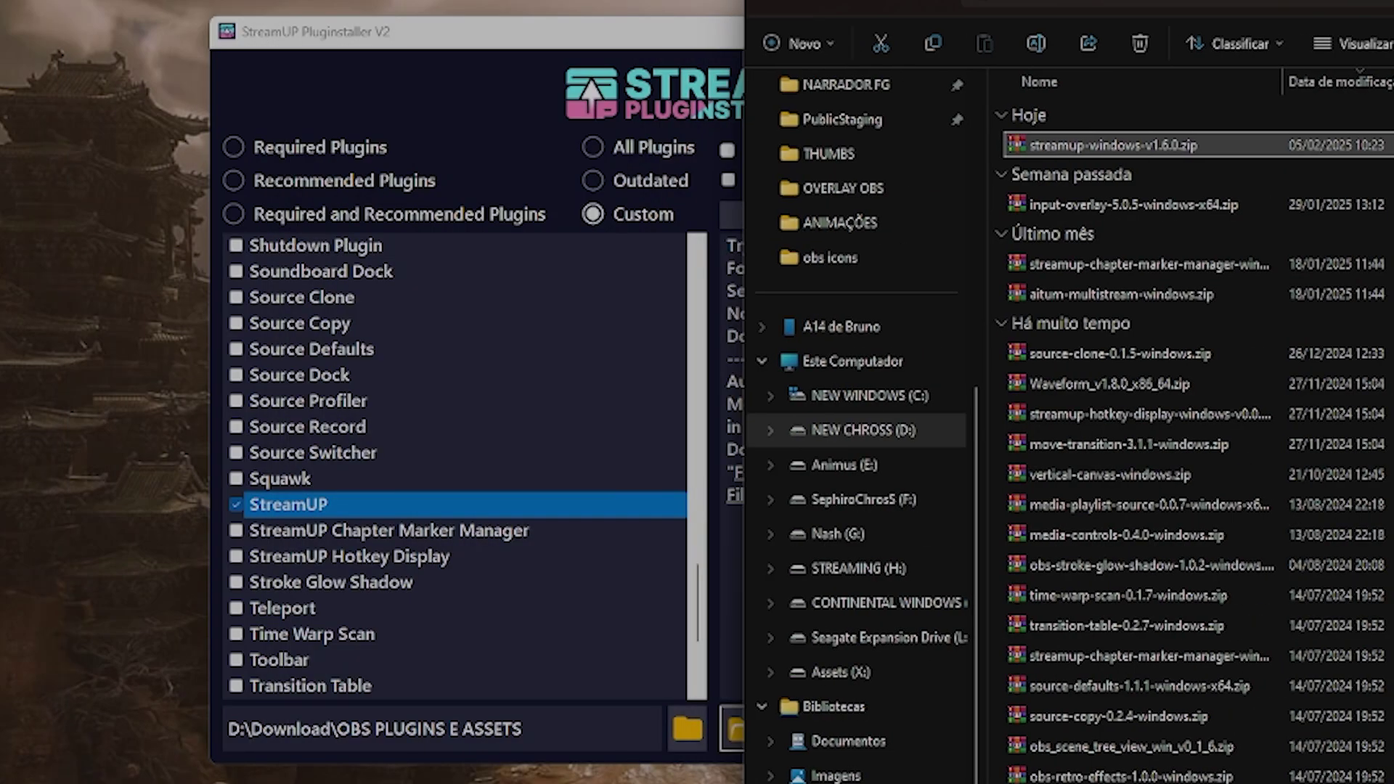
Step: Open streamup-windows-v1.6.0.zip in the archive program and place its window beside the Downloaded Files folder window
{"action": "left_click", "coordinate": [536, 51]}
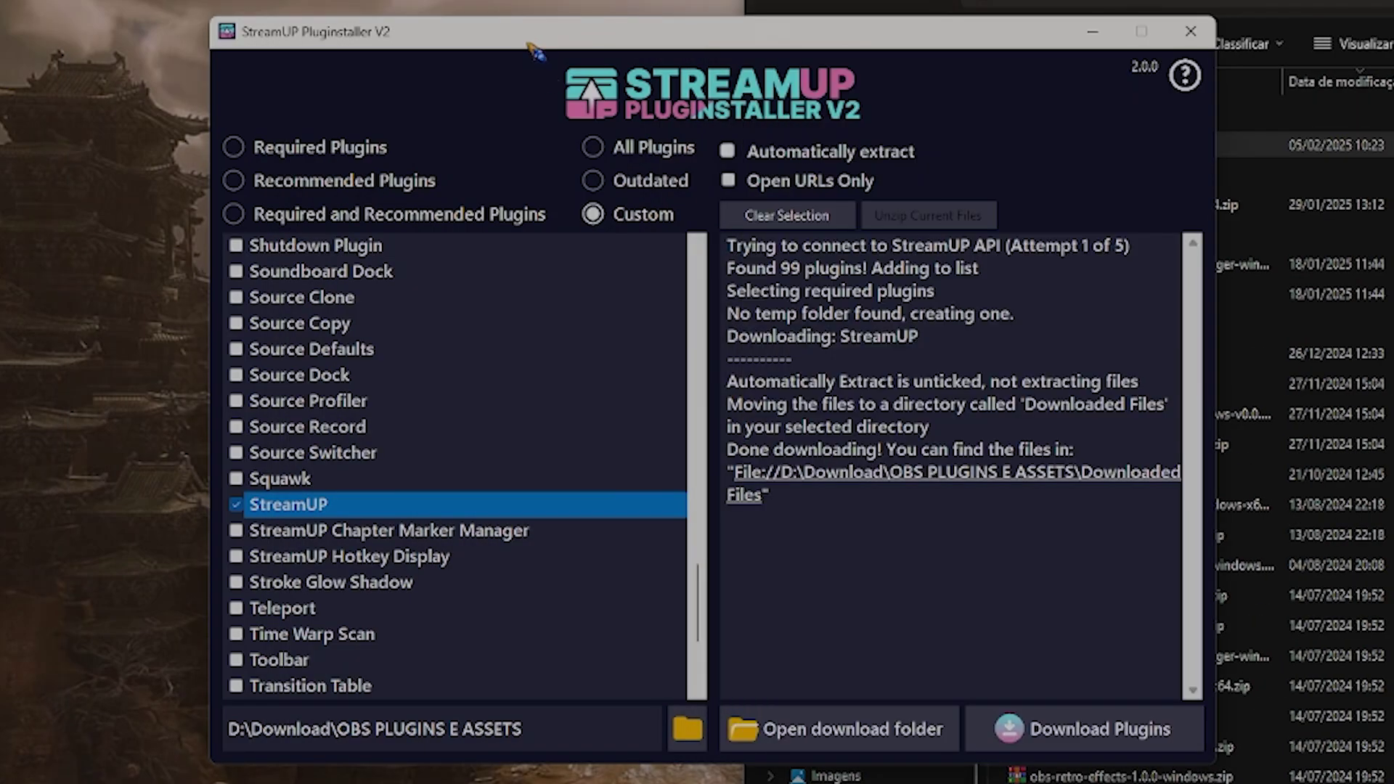
{"action": "left_click", "coordinate": [1231, 107]}
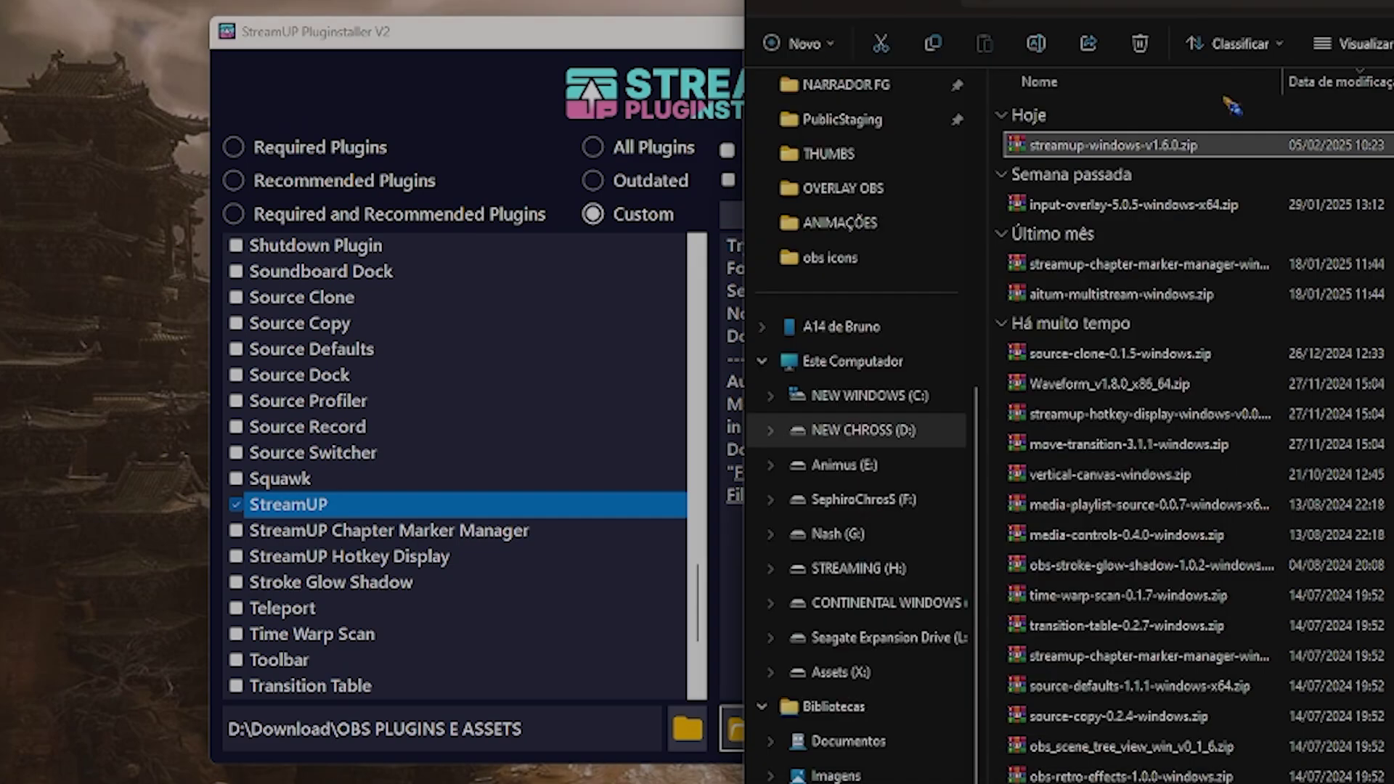
{"action": "double_click", "coordinate": [1037, 146]}
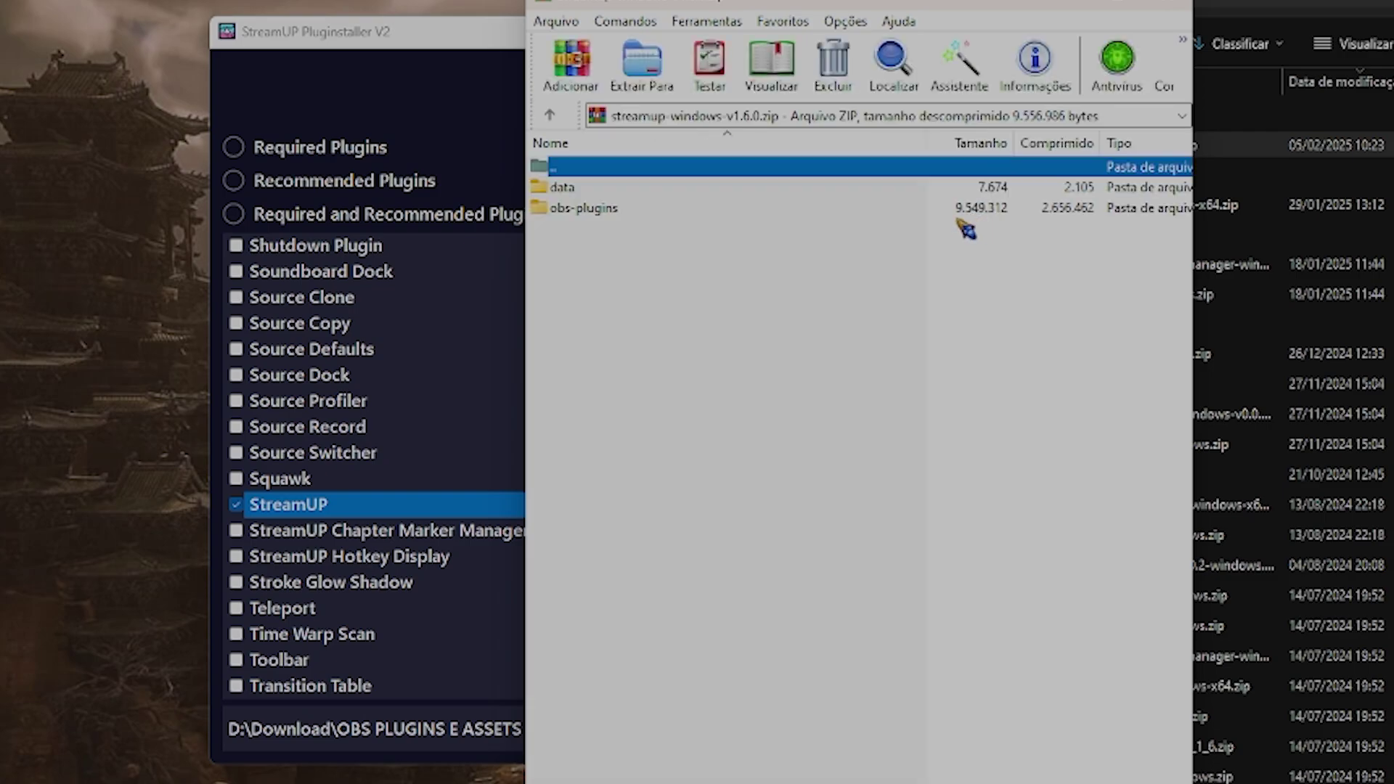
{"action": "left_click_drag", "start_coordinate": [939, 7], "coordinate": [325, 0]}
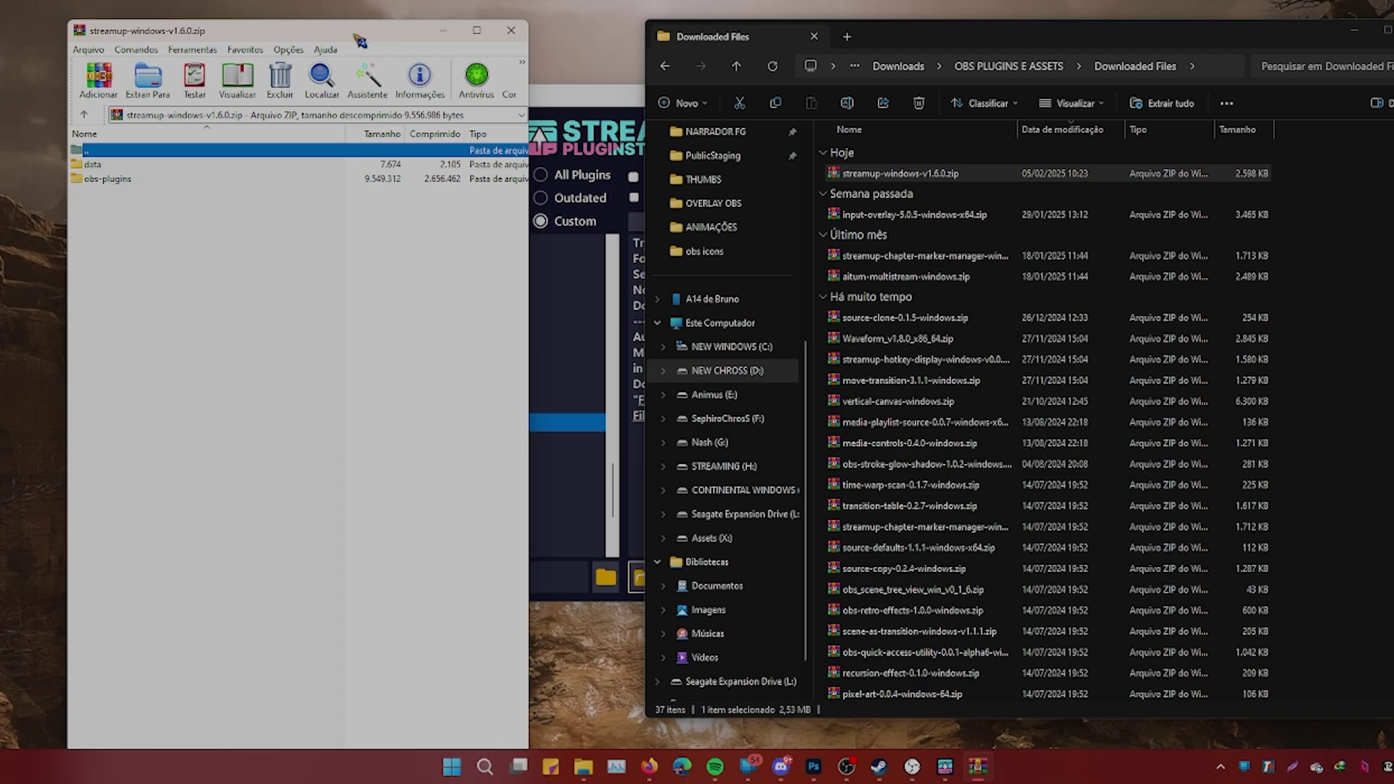
{"action": "left_click_drag", "start_coordinate": [109, 208], "coordinate": [120, 178]}
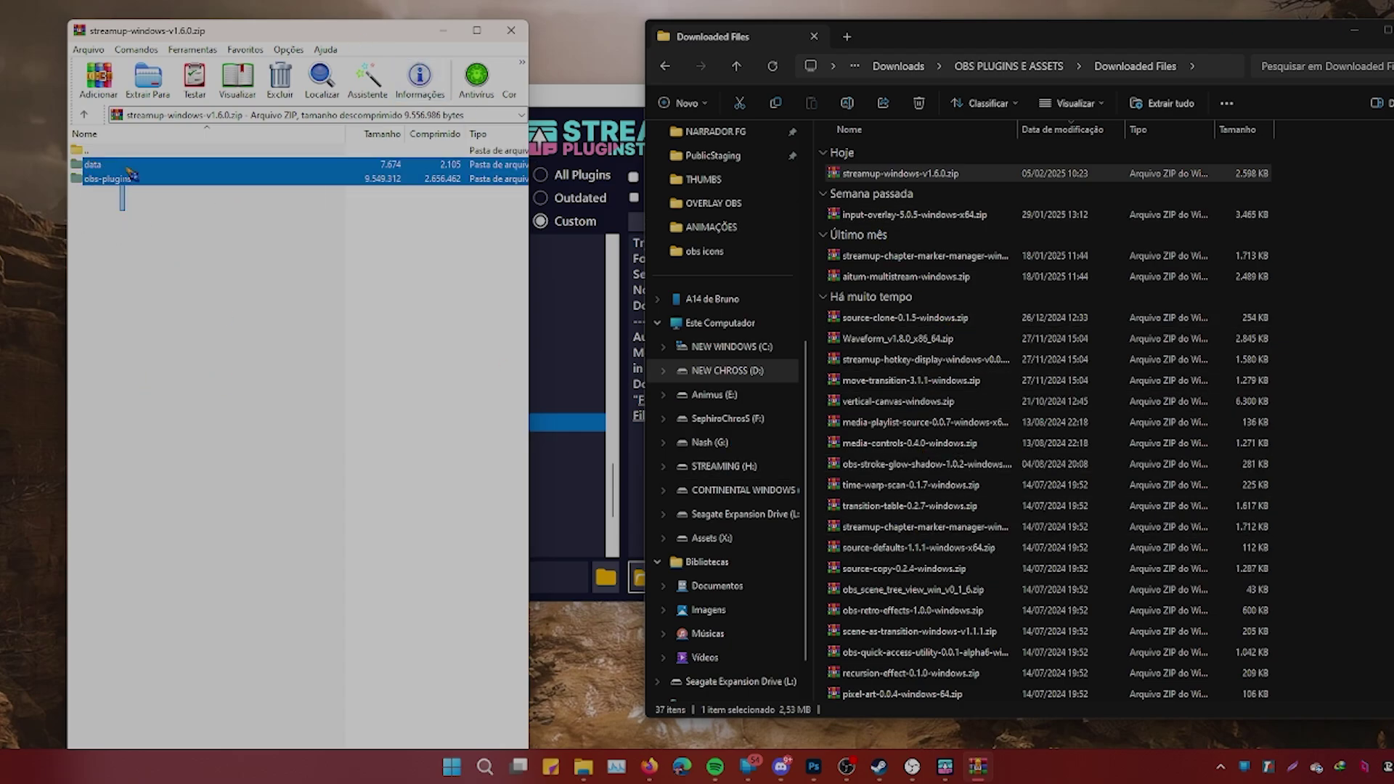
{"action": "left_click", "coordinate": [156, 267]}
{"action": "left_click_drag", "start_coordinate": [276, 43], "coordinate": [233, 40]}
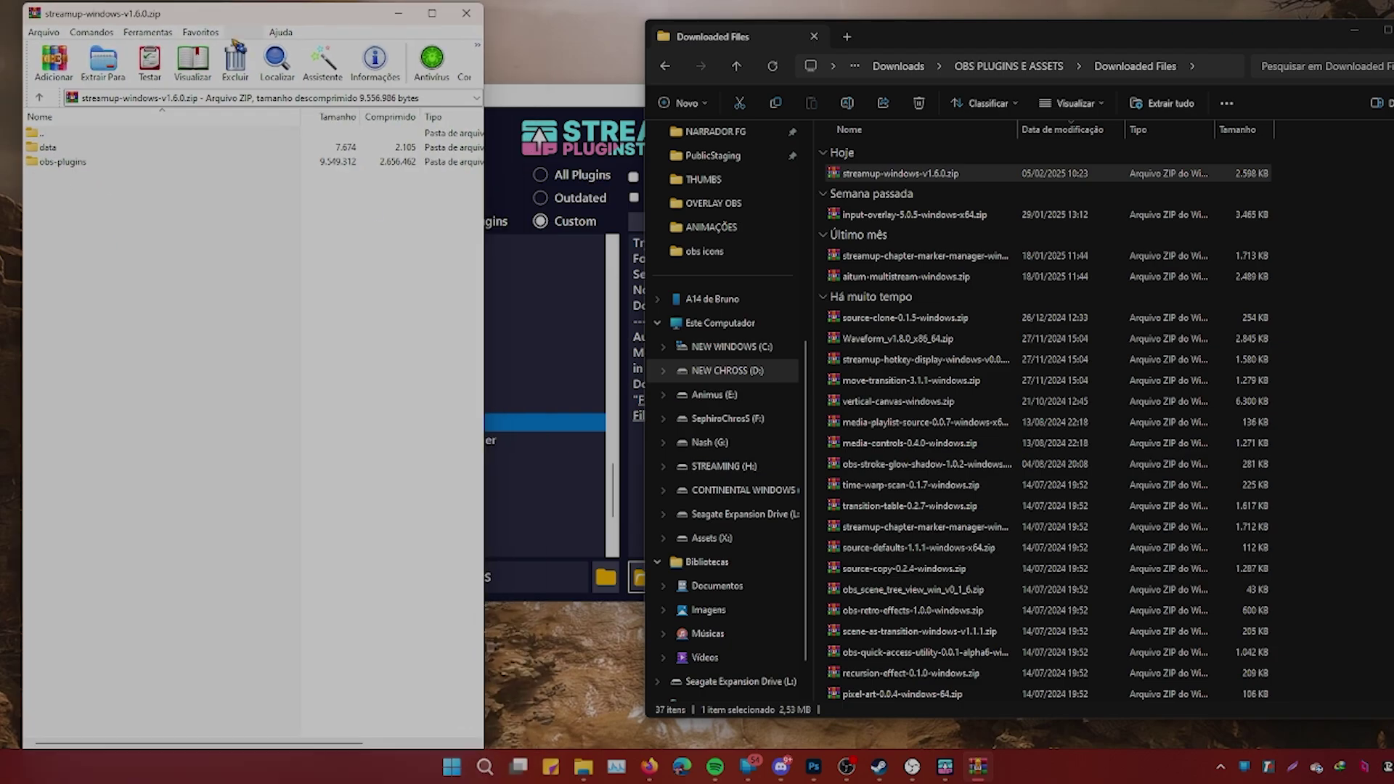
Step: Open the OBS-Studio-30.0.2 folder beside the archive and copy data and obs-plugins into it, replacing the existing files
{"action": "mouse_move", "coordinate": [582, 770]}
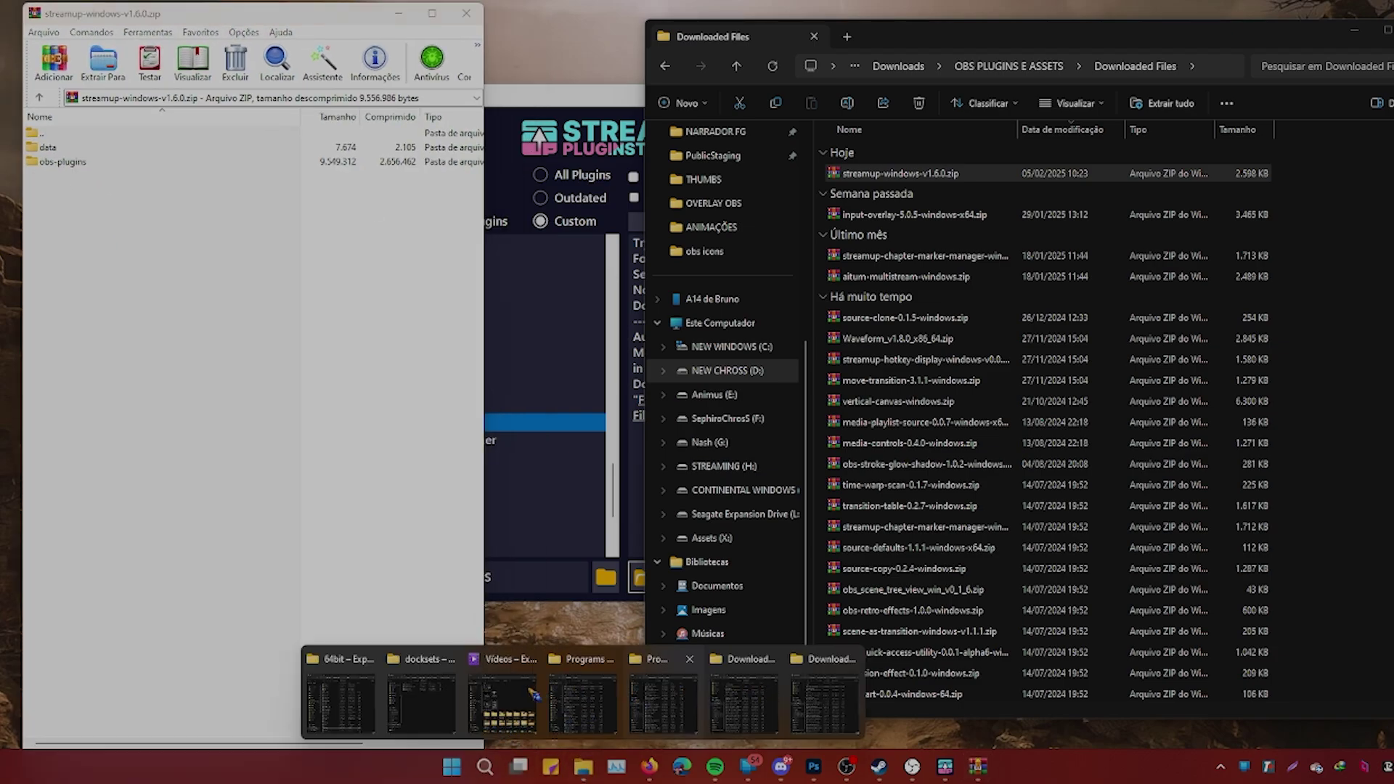
{"action": "left_click", "coordinate": [341, 702]}
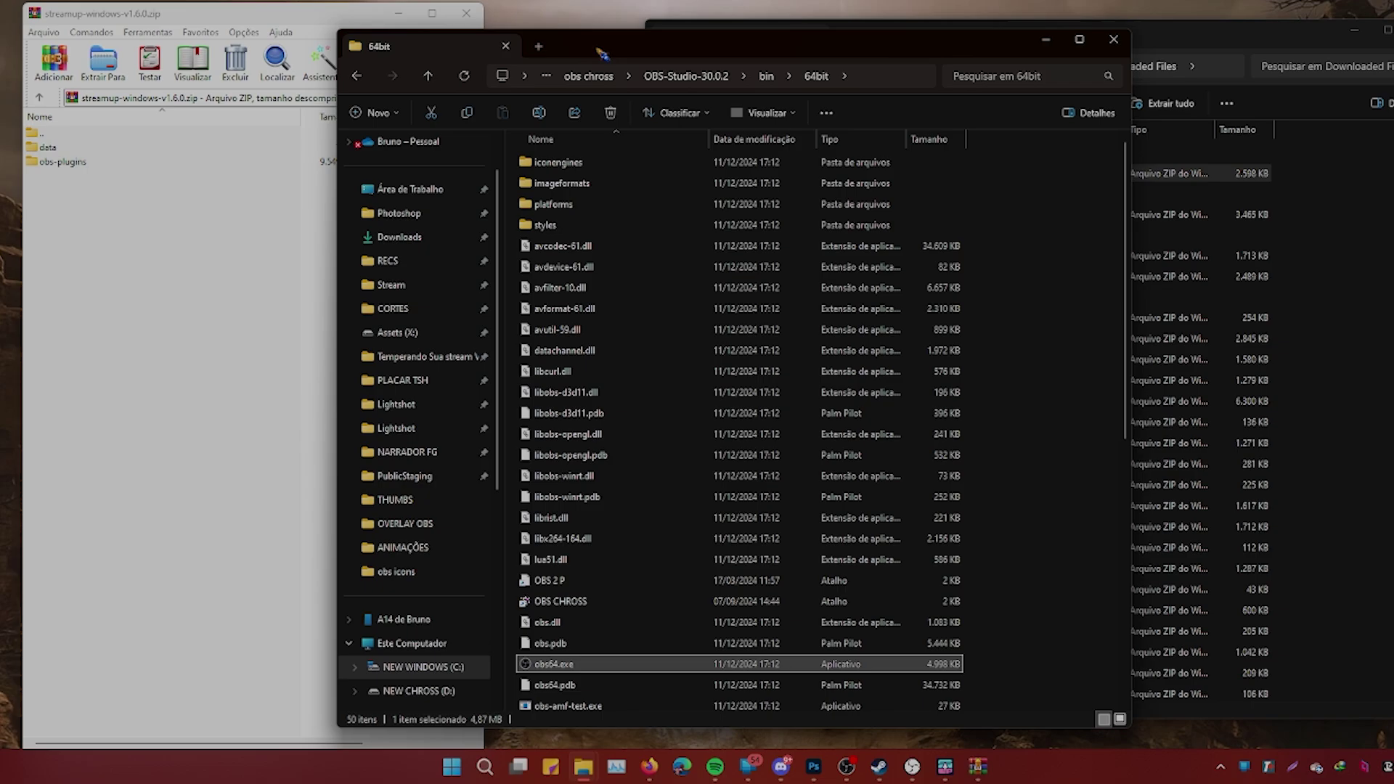
{"action": "left_click_drag", "start_coordinate": [610, 51], "coordinate": [797, 35]}
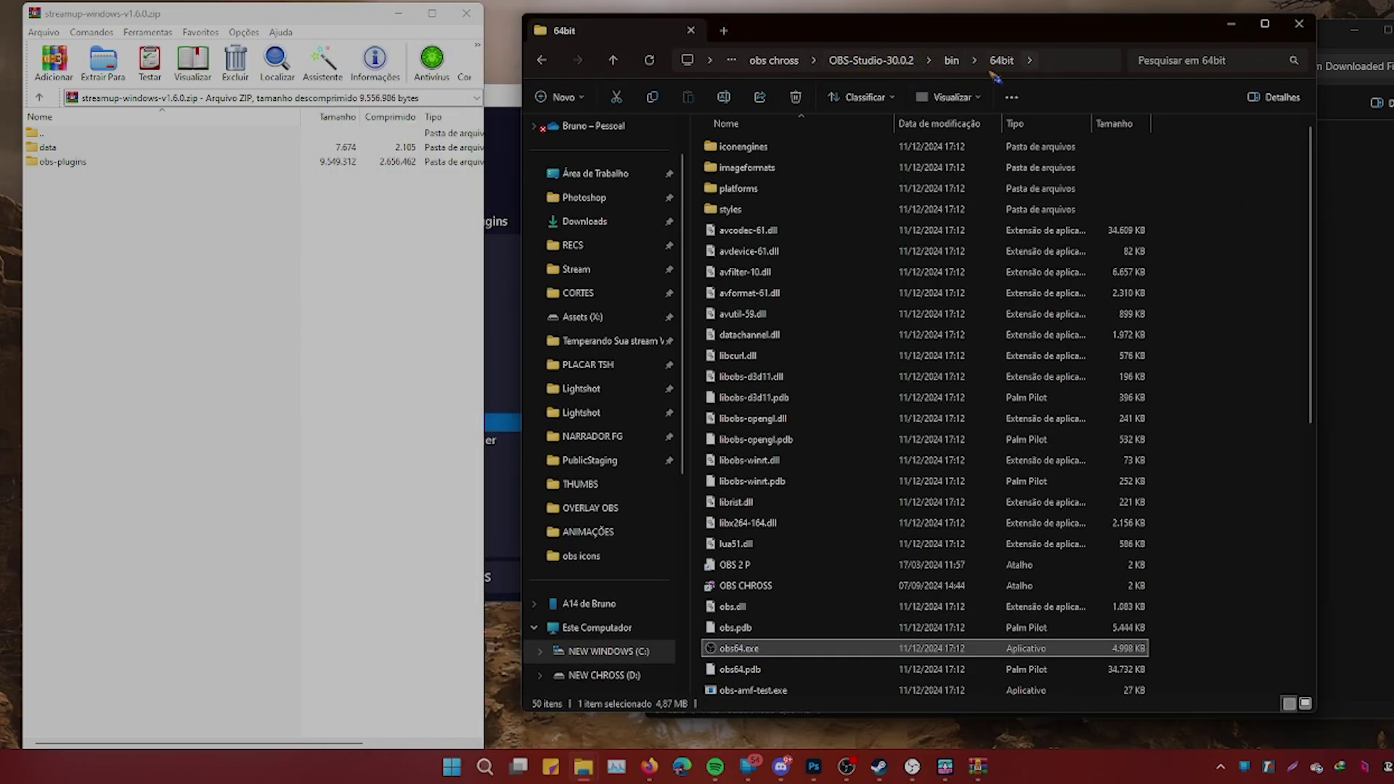
{"action": "left_click", "coordinate": [870, 64]}
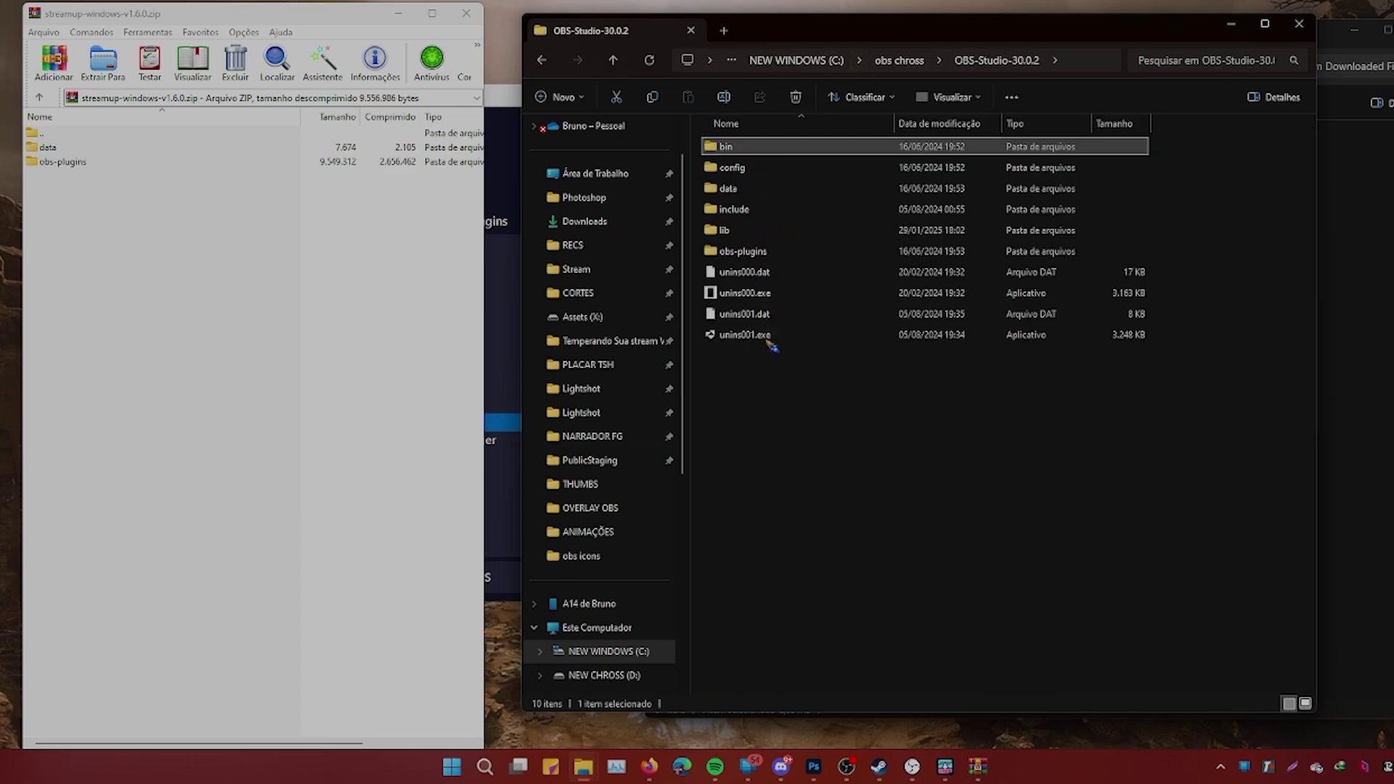
{"action": "left_click", "coordinate": [820, 606]}
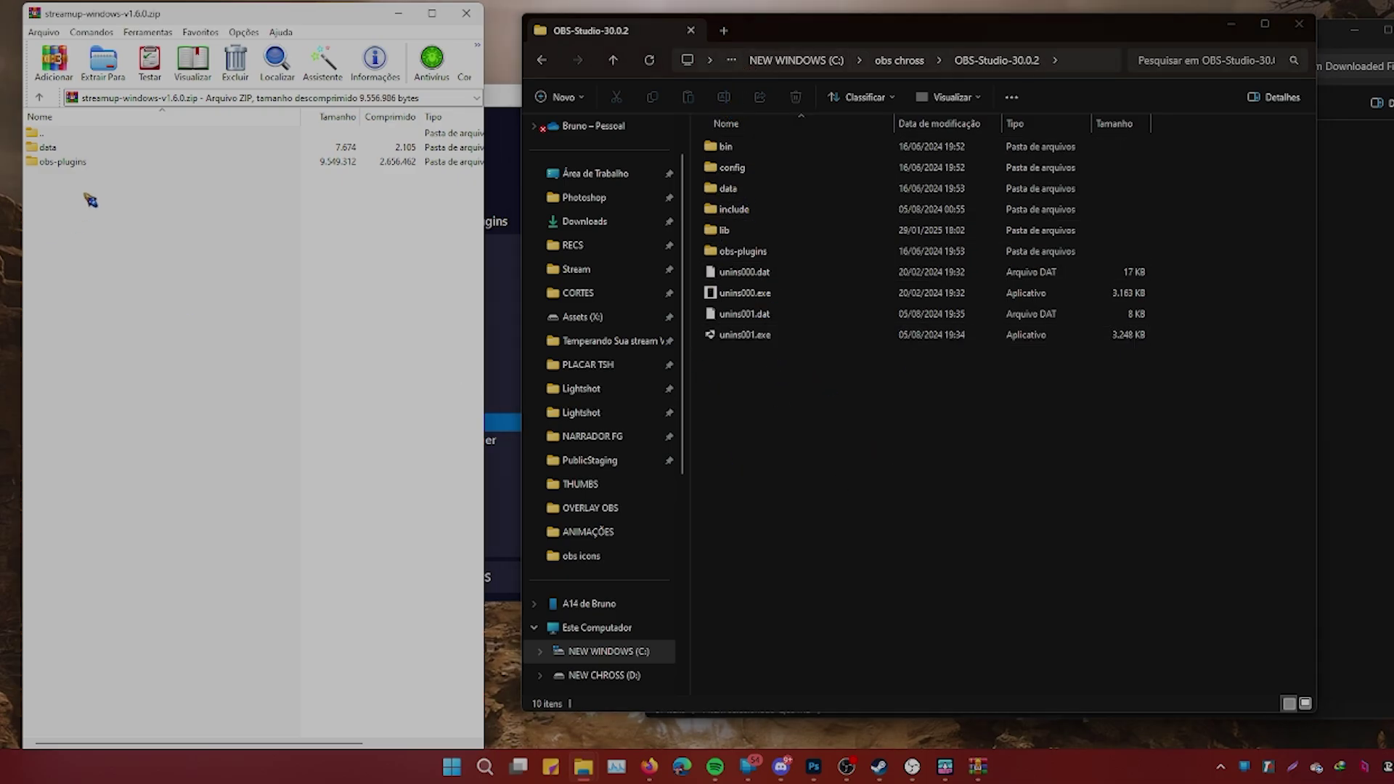
{"action": "left_click_drag", "start_coordinate": [62, 217], "coordinate": [102, 154]}
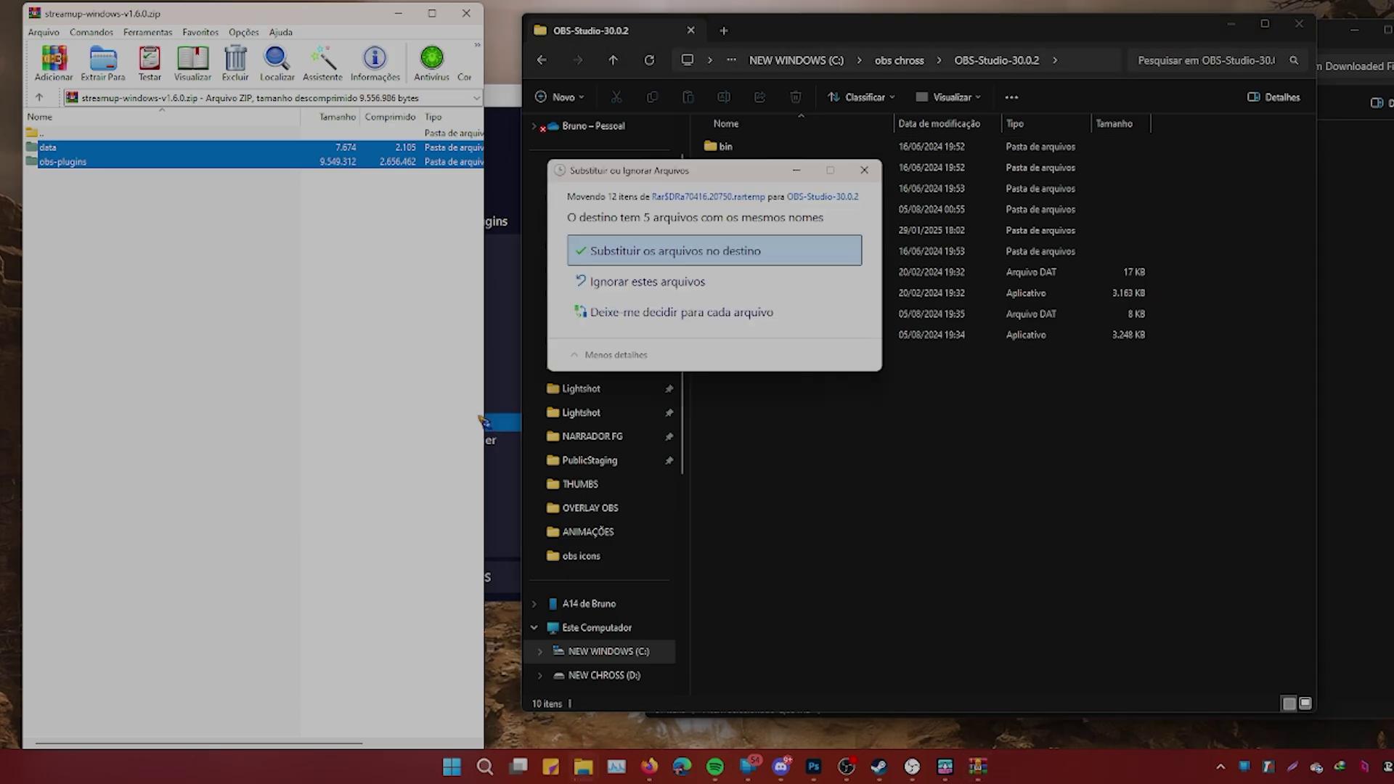
{"action": "left_click", "coordinate": [739, 263]}
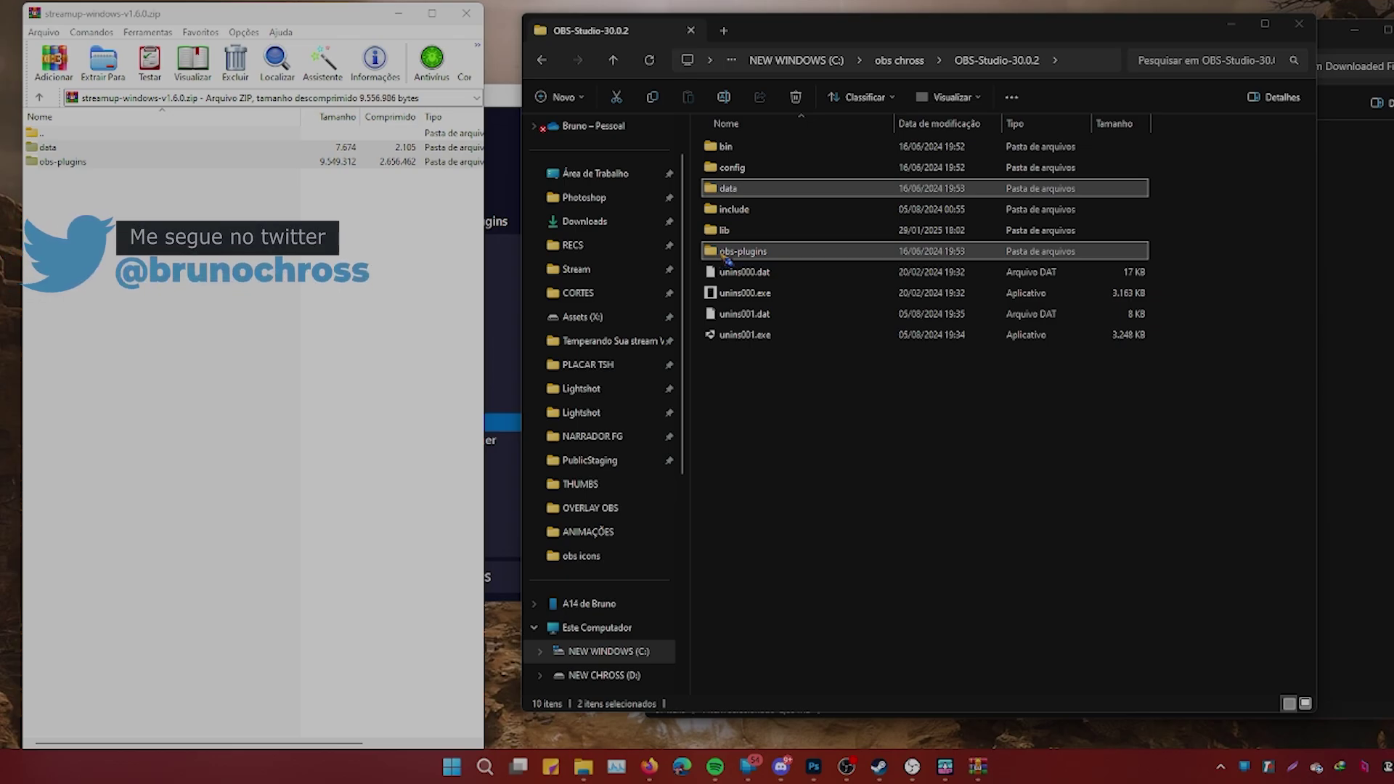
Step: Switch to OBS and load the PADRÃO dock set
{"action": "left_click", "coordinate": [911, 766]}
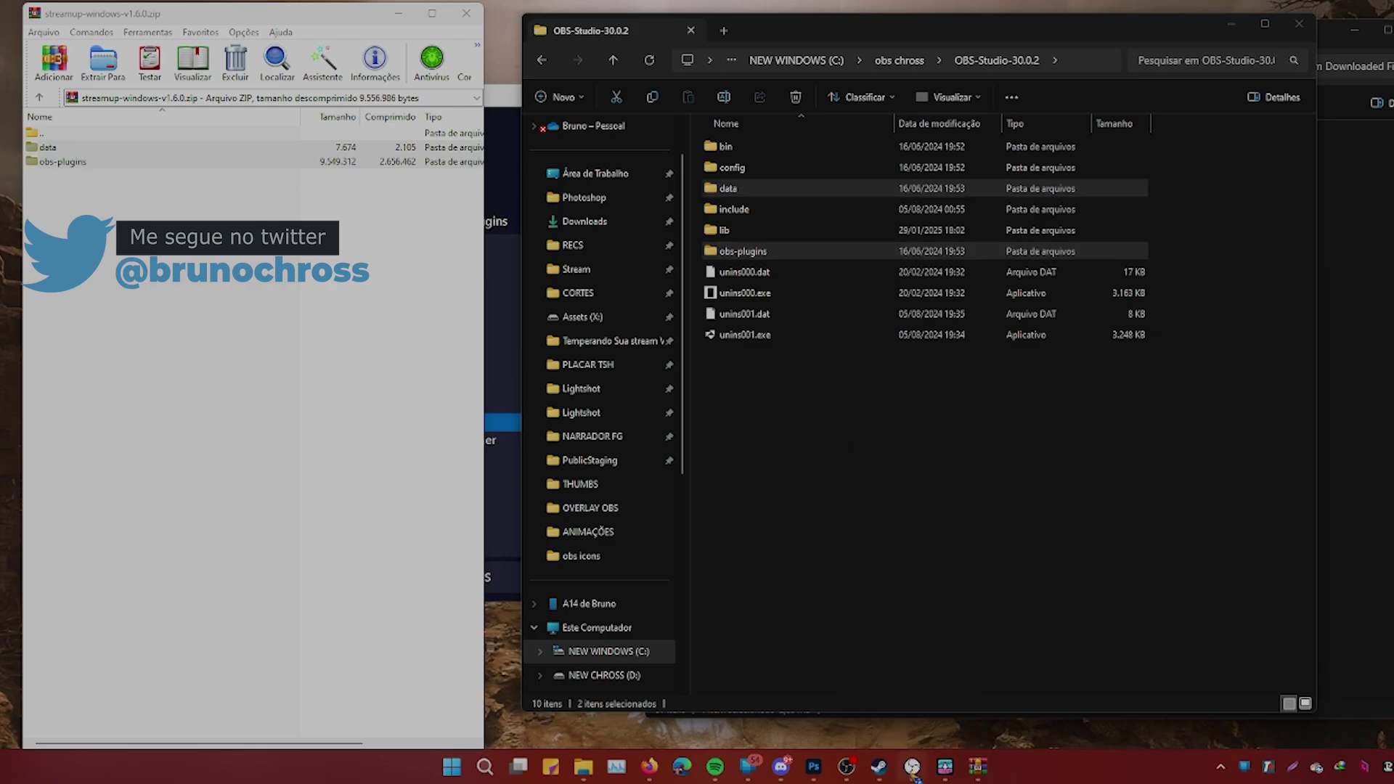
{"action": "left_click_drag", "start_coordinate": [882, 61], "coordinate": [781, 38]}
{"action": "left_click", "coordinate": [747, 63]}
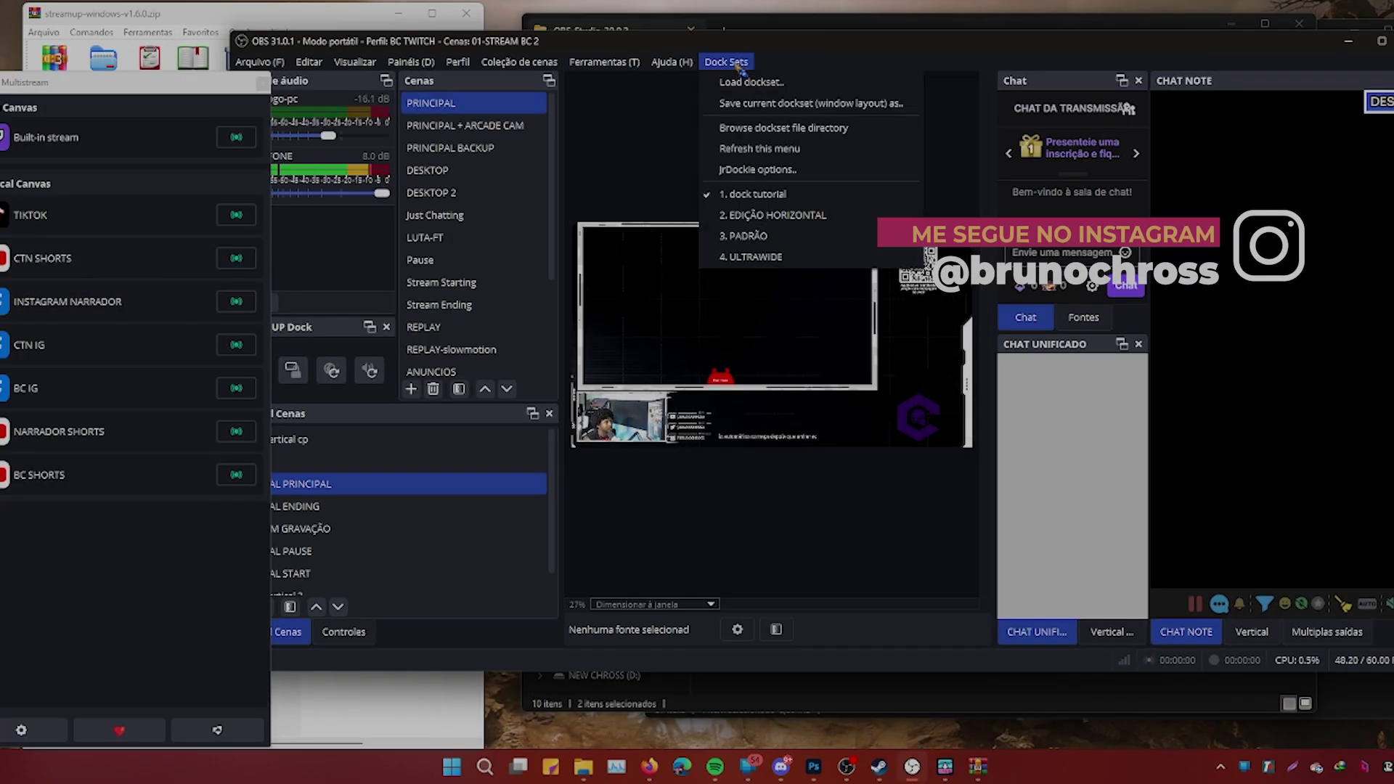
{"action": "left_click", "coordinate": [766, 235]}
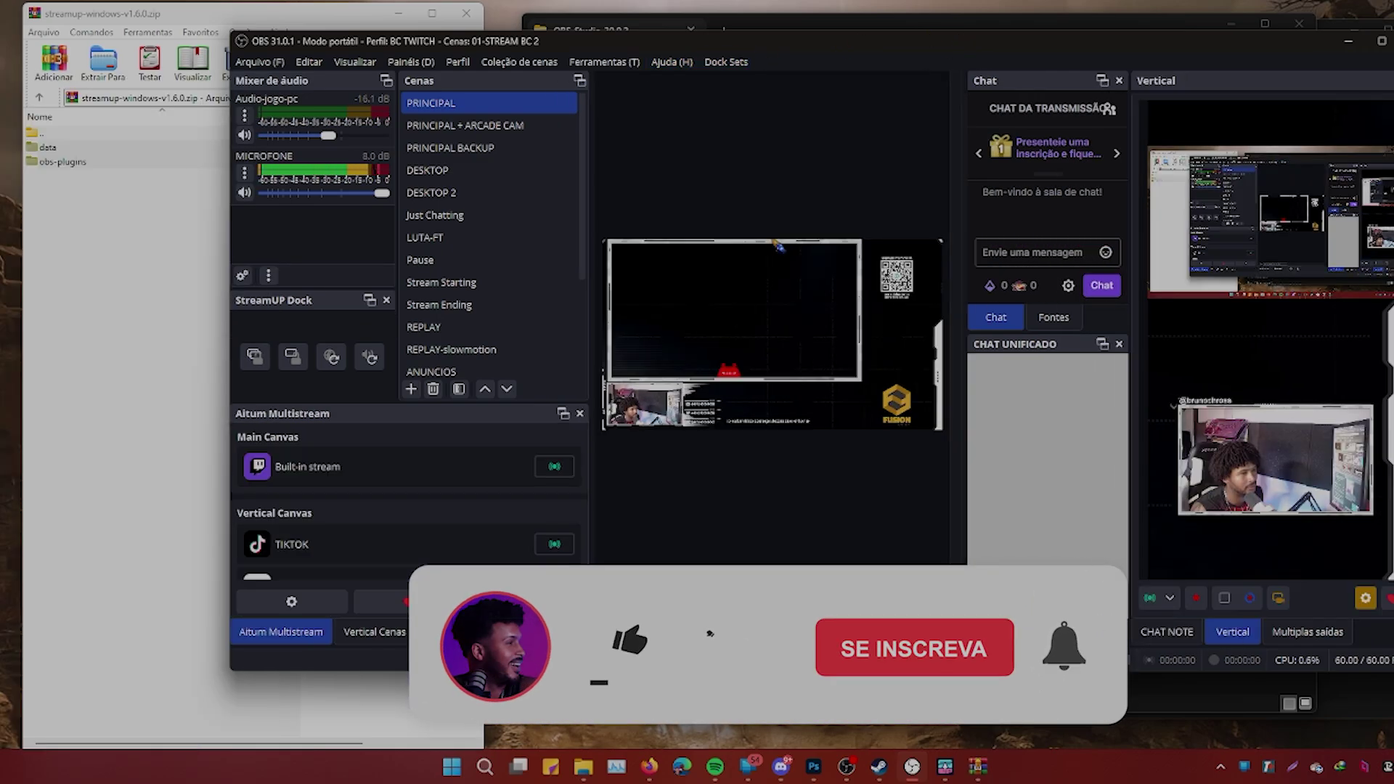
Step: Load the EDIÇÃO HORIZONTAL dock set, and return to the PADRÃO dock set
{"action": "left_click", "coordinate": [726, 62]}
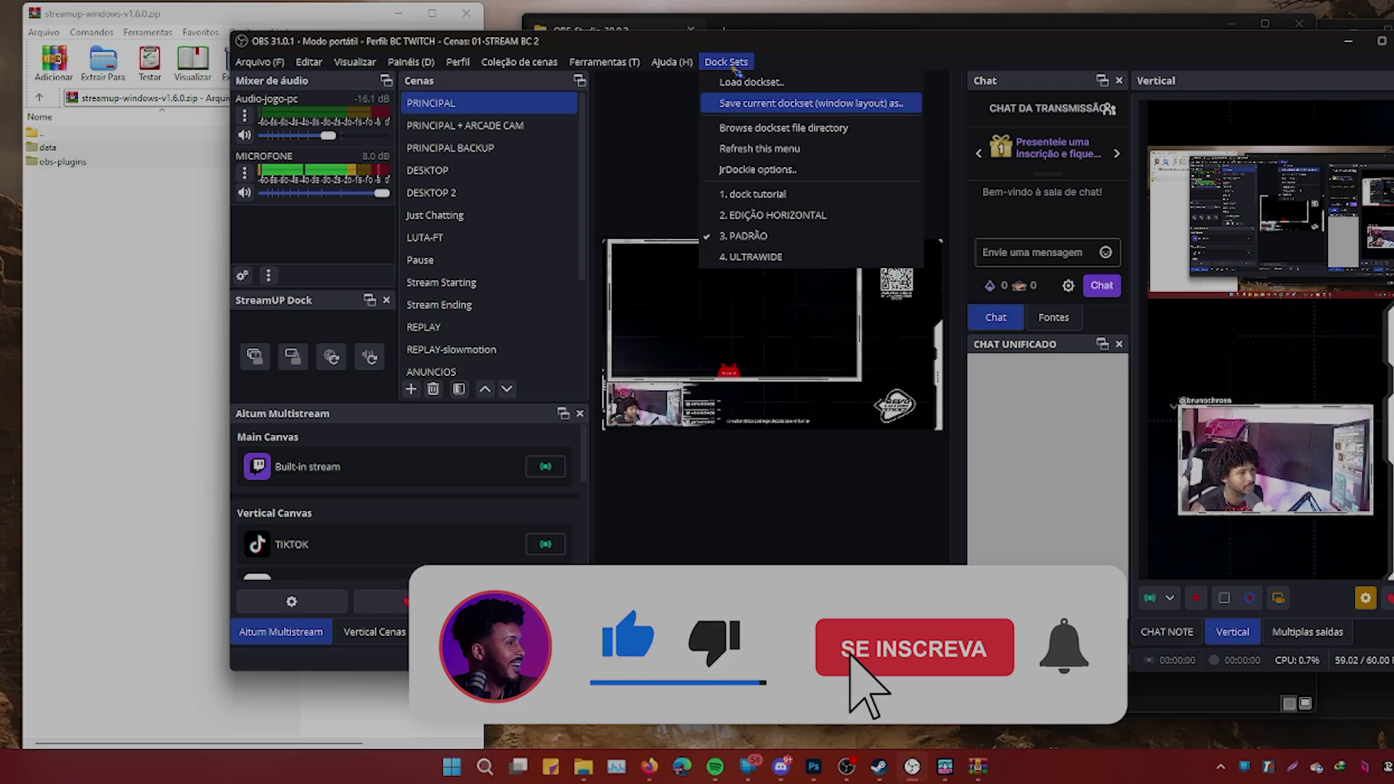
{"action": "left_click", "coordinate": [757, 216]}
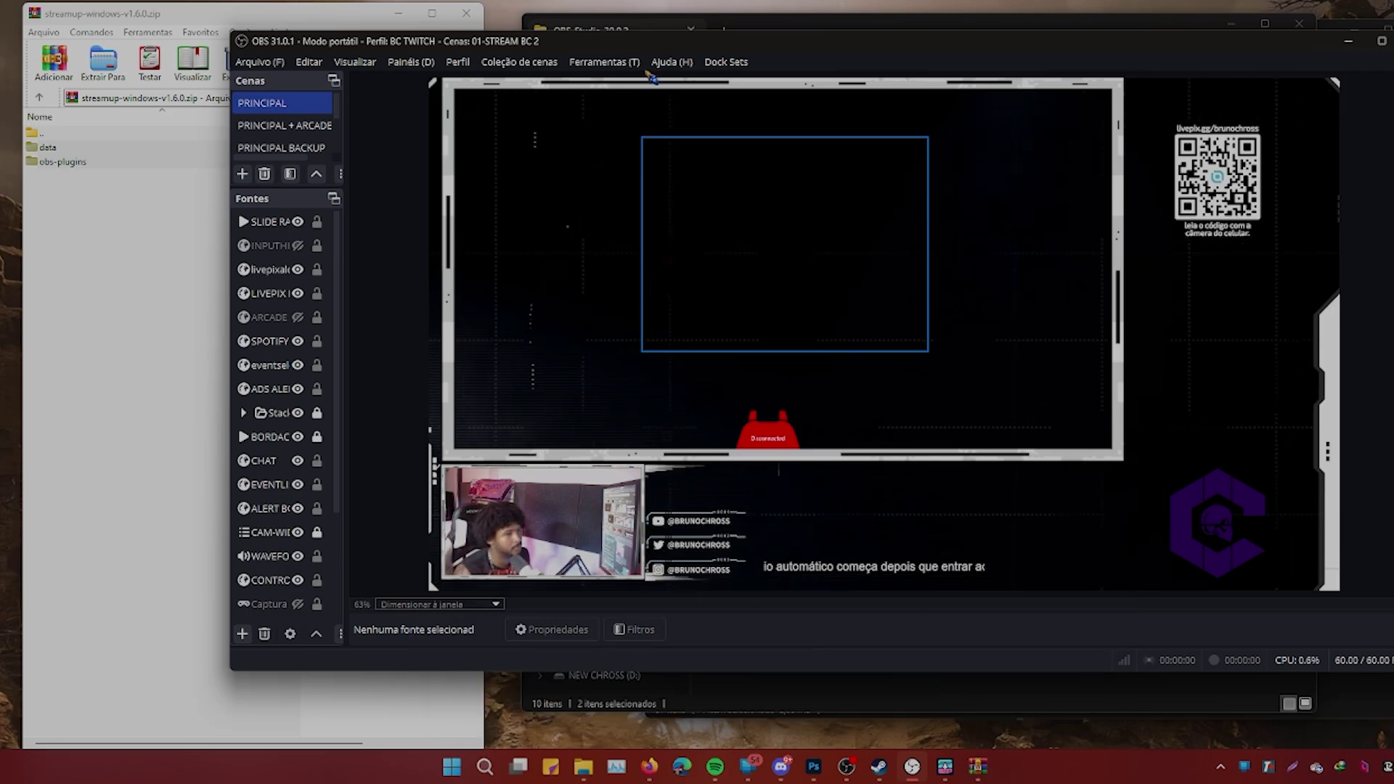
{"action": "left_click", "coordinate": [725, 64]}
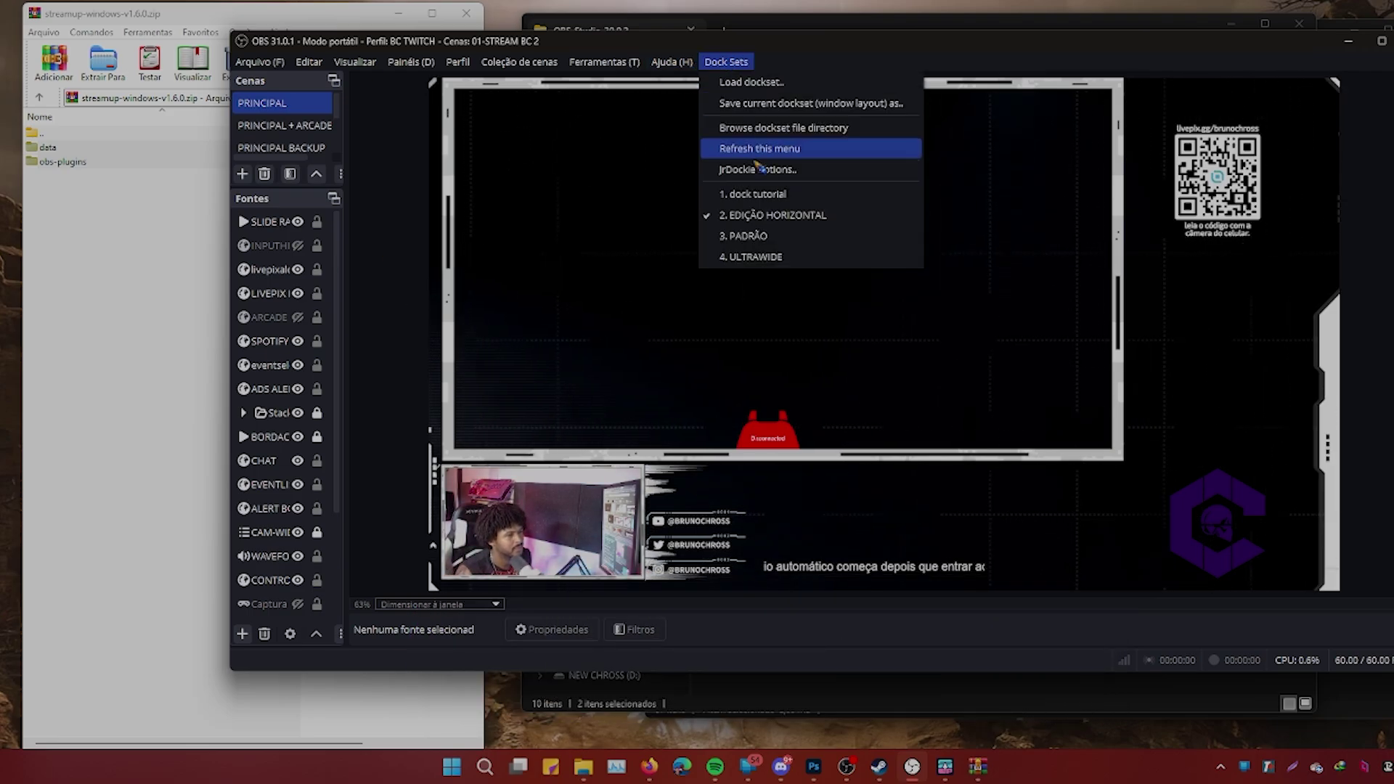
{"action": "left_click", "coordinate": [759, 233]}
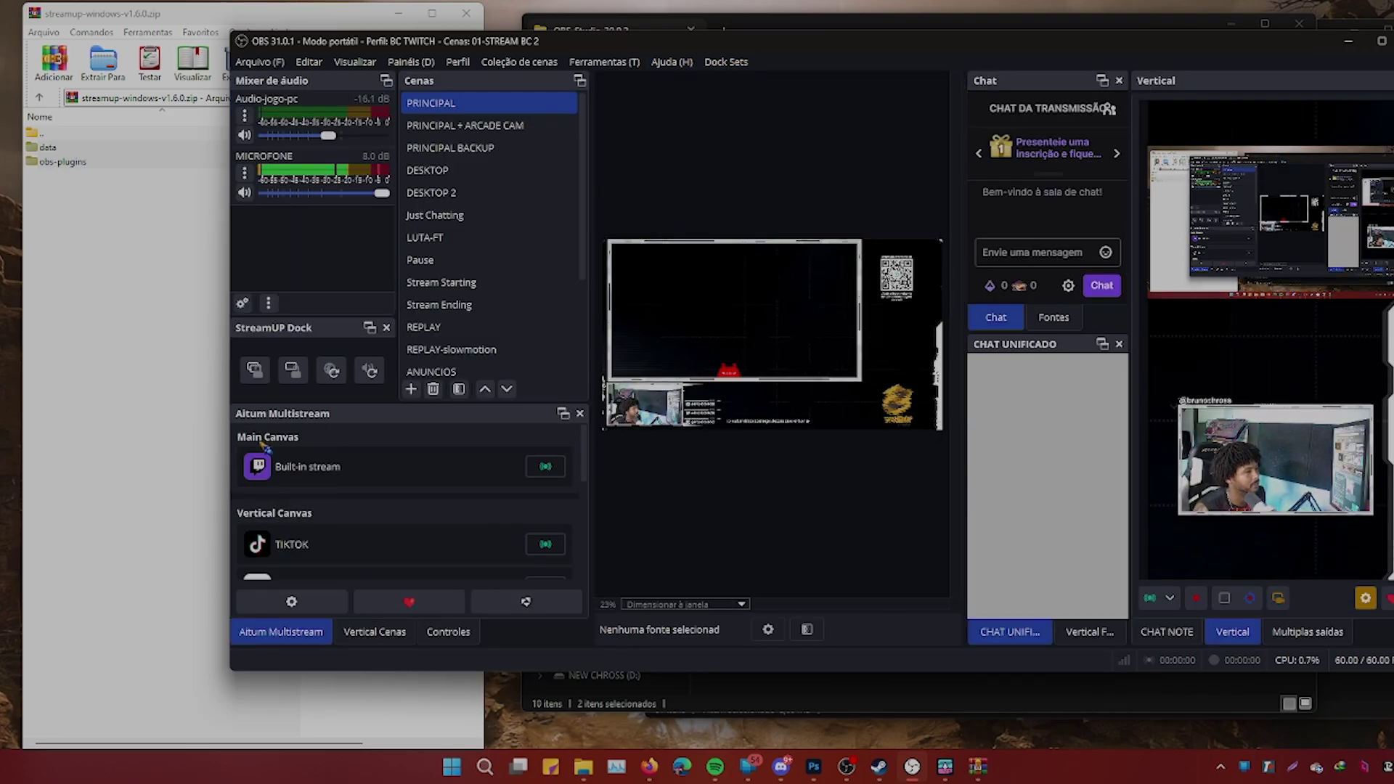
Step: Show the Controles dock and enlarge the OBS window from its corner
{"action": "left_click", "coordinate": [444, 630]}
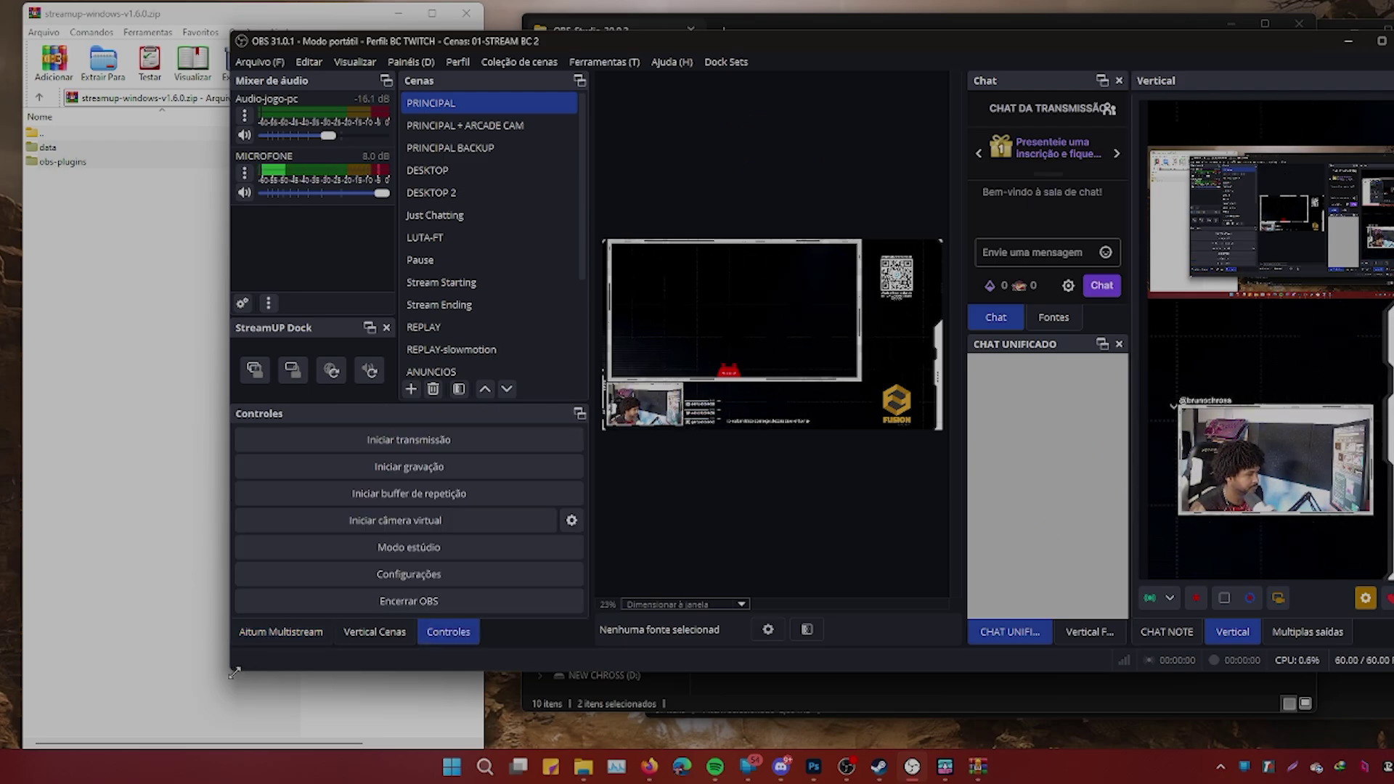
{"action": "left_click_drag", "start_coordinate": [234, 672], "coordinate": [119, 747]}
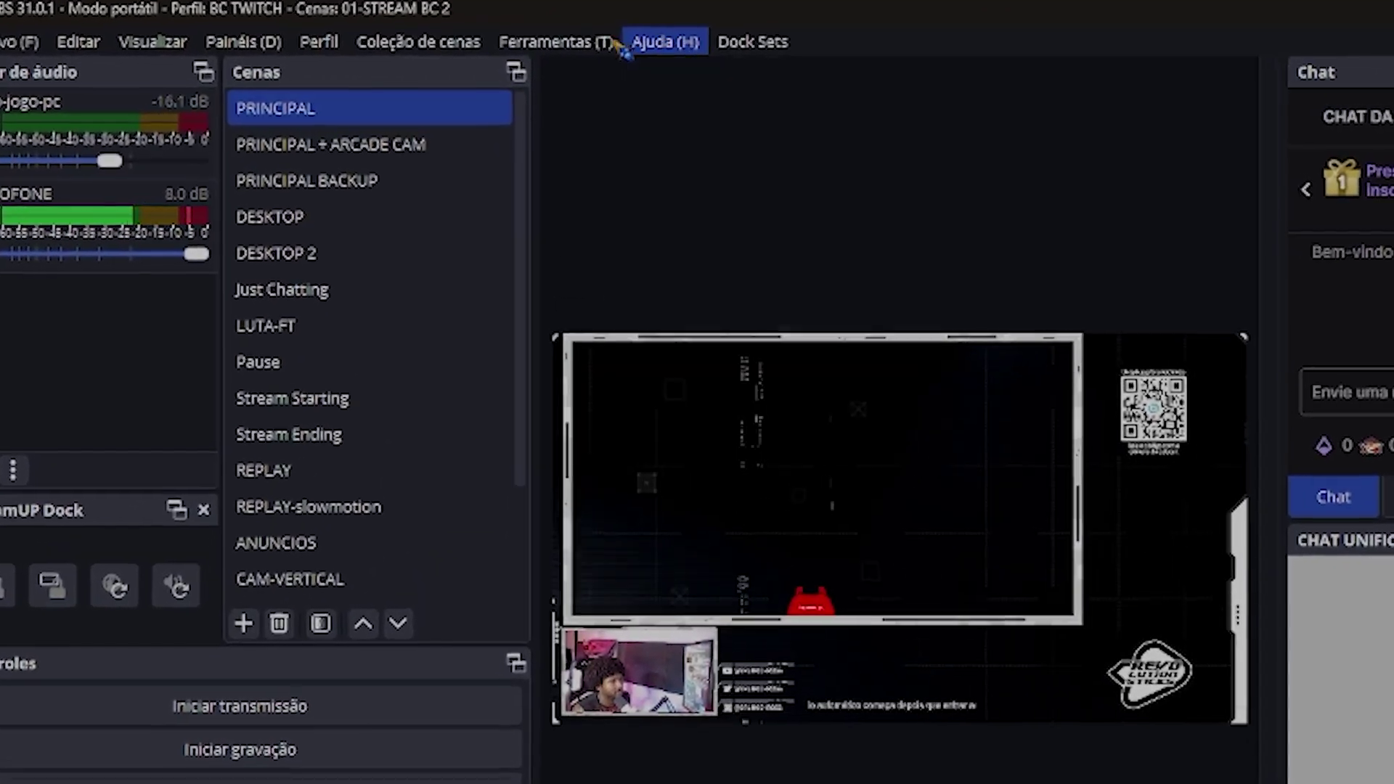
Step: Check for OBS plugin updates with the StreamUP tool and close the result message
{"action": "left_click", "coordinate": [606, 42]}
{"action": "left_click", "coordinate": [606, 42]}
{"action": "left_click", "coordinate": [606, 42]}
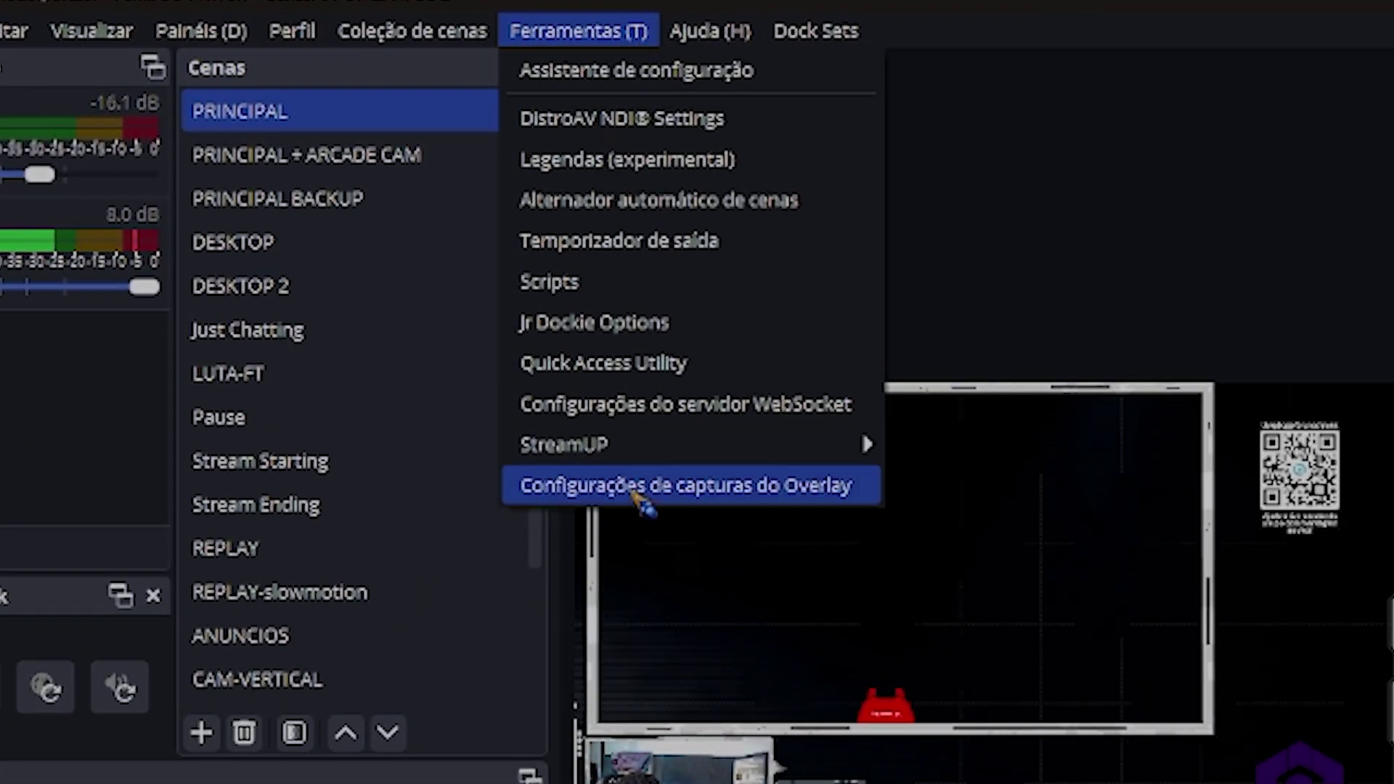
{"action": "mouse_move", "coordinate": [653, 444]}
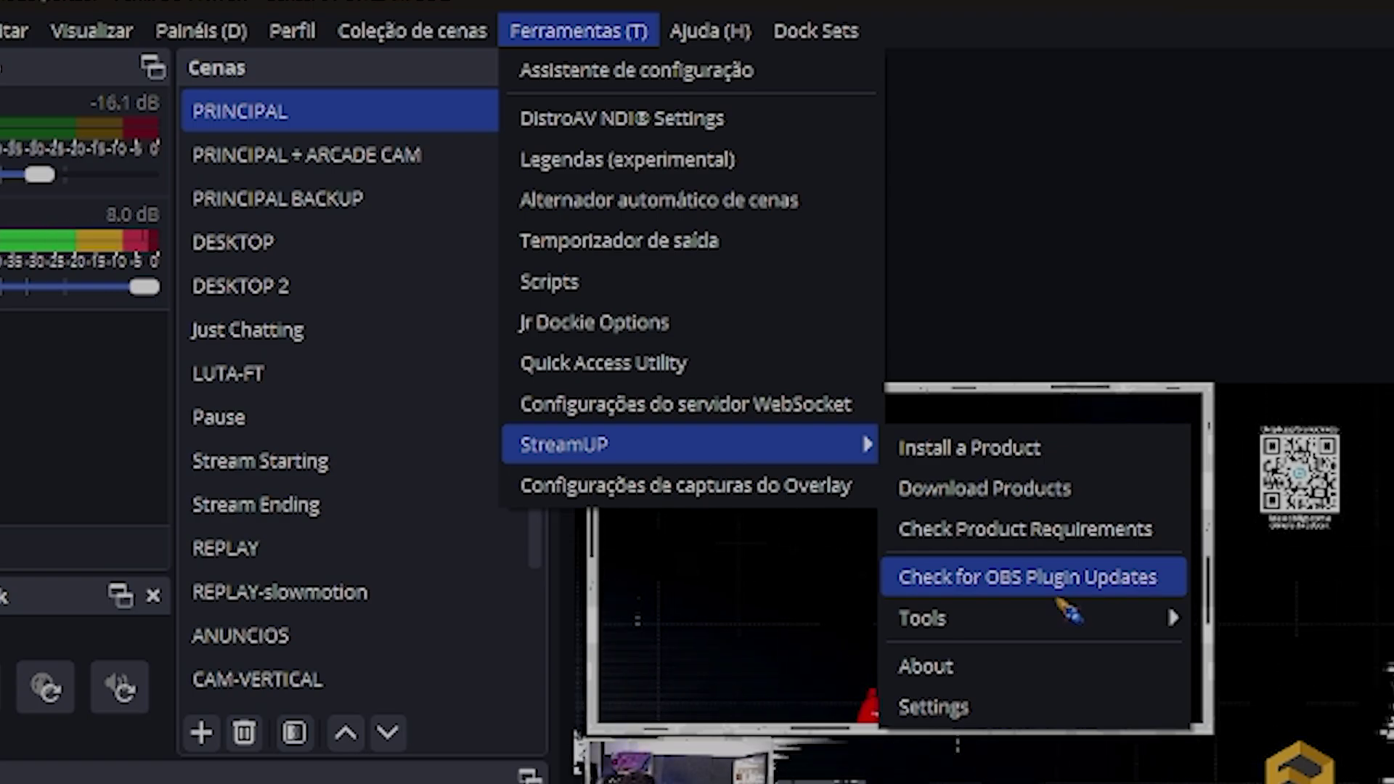
{"action": "left_click", "coordinate": [1059, 598]}
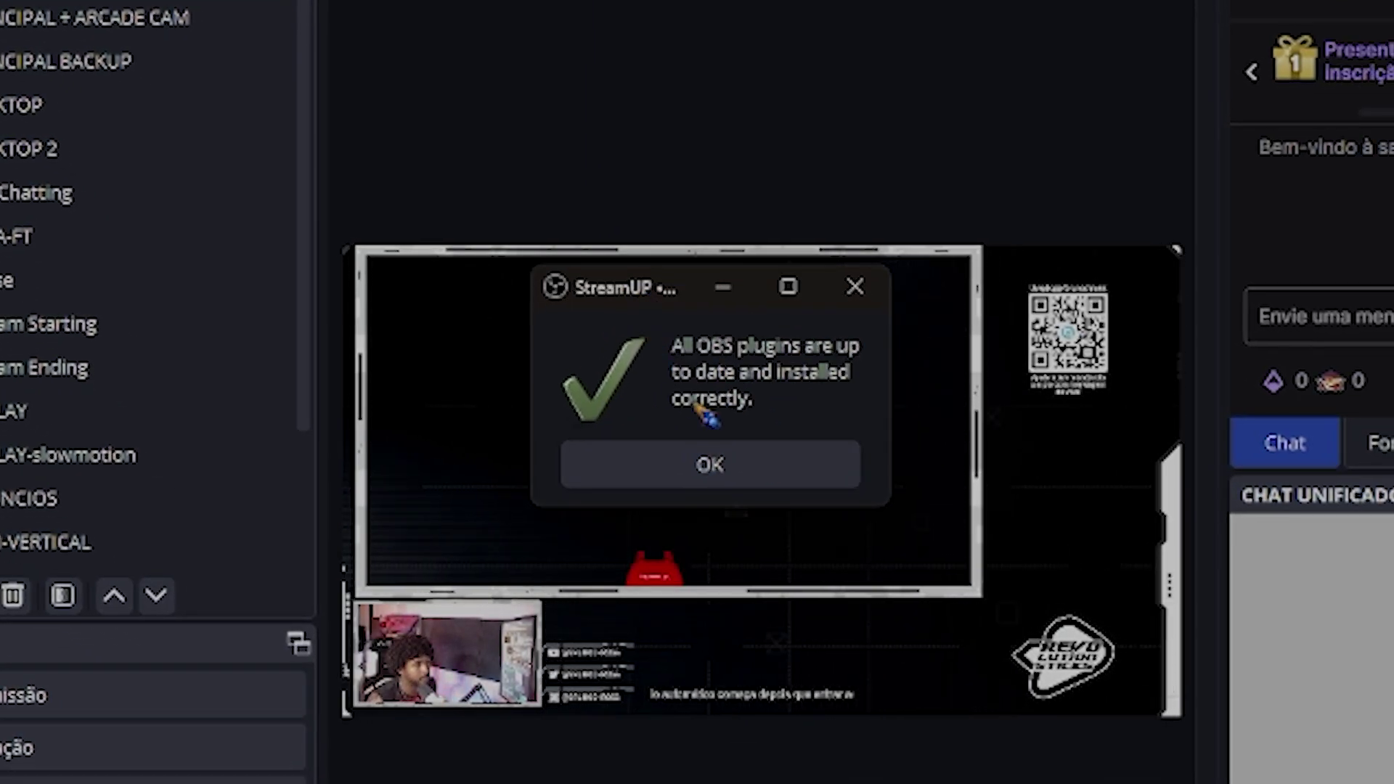
{"action": "left_click", "coordinate": [715, 475]}
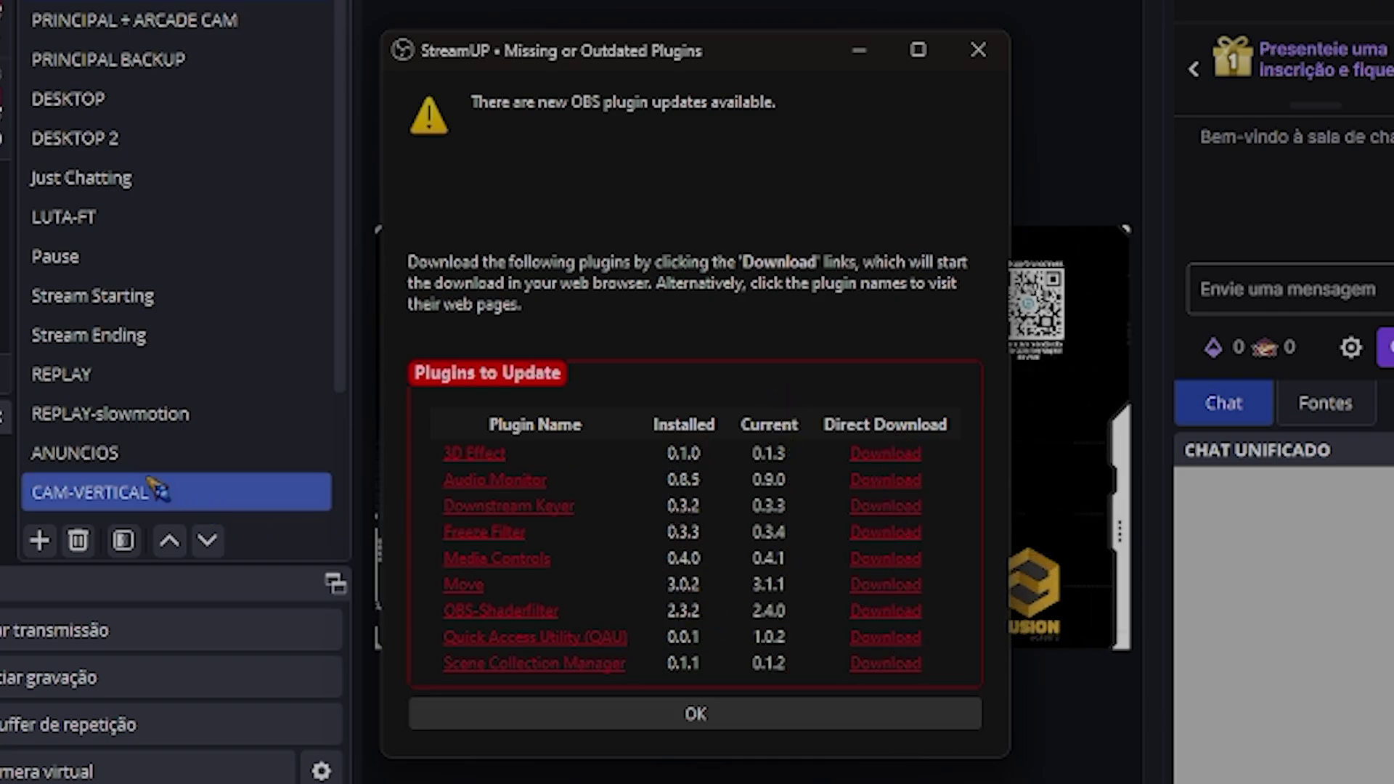
Step: Download the 3D Effect update as 3d-effect-0.1.3-windows.zip from the StreamUP list of plugins to update, and close the download window
{"action": "left_click", "coordinate": [897, 457]}
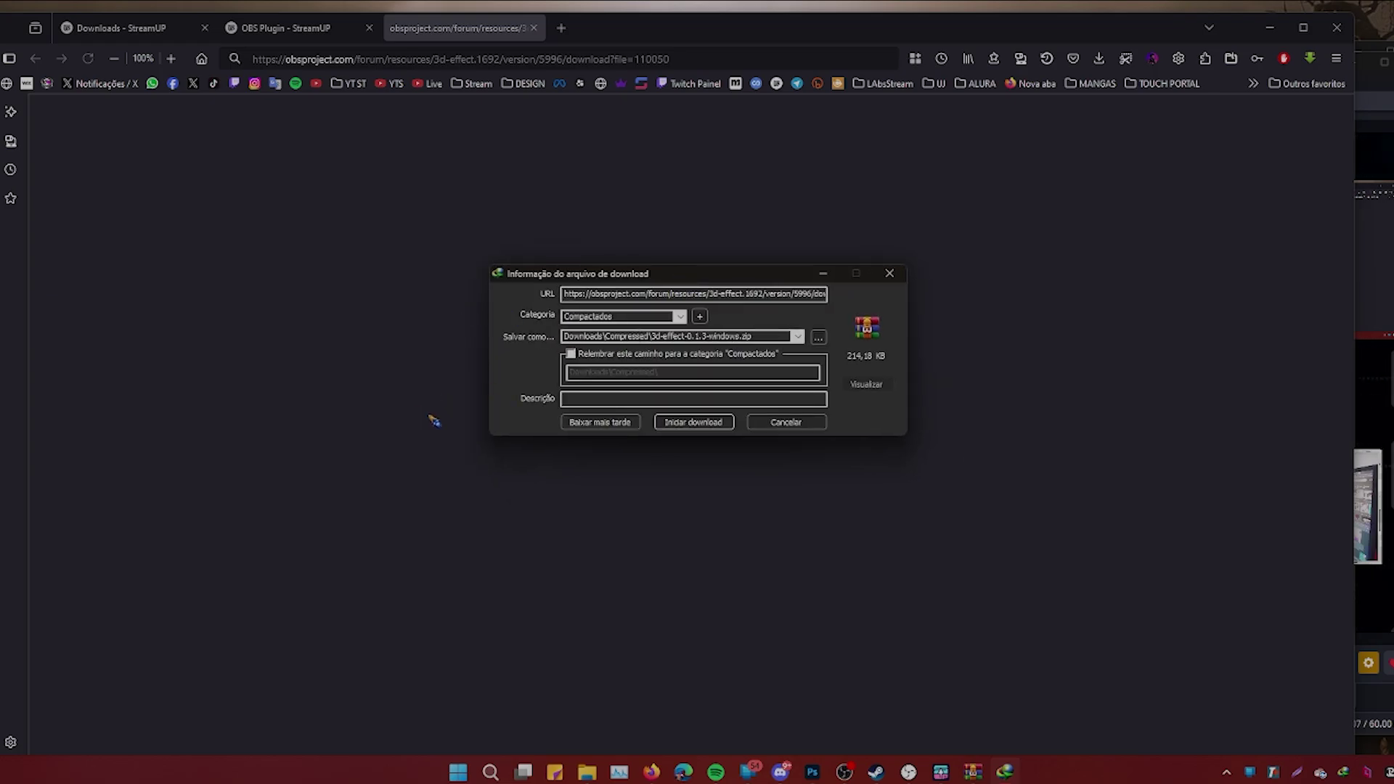
{"action": "left_click", "coordinate": [695, 424]}
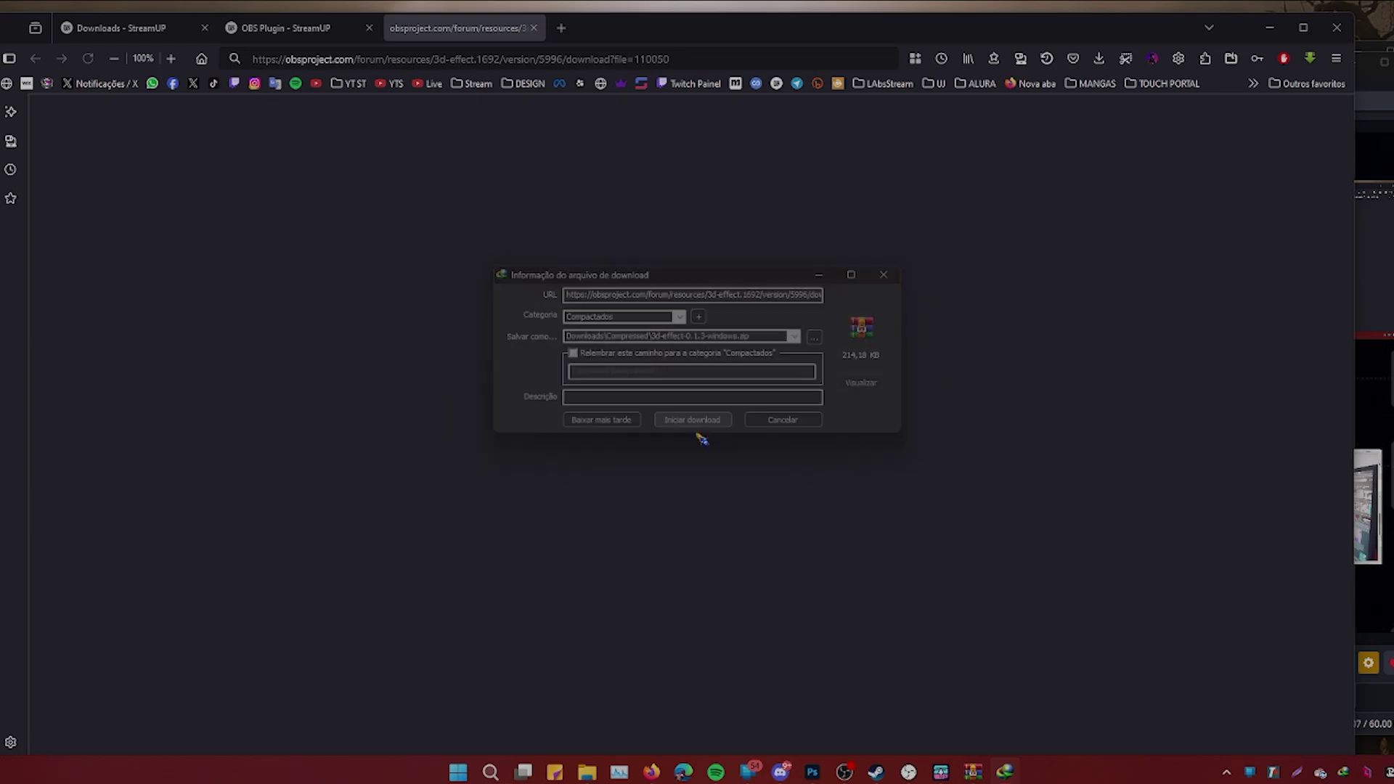
{"action": "left_click", "coordinate": [881, 299]}
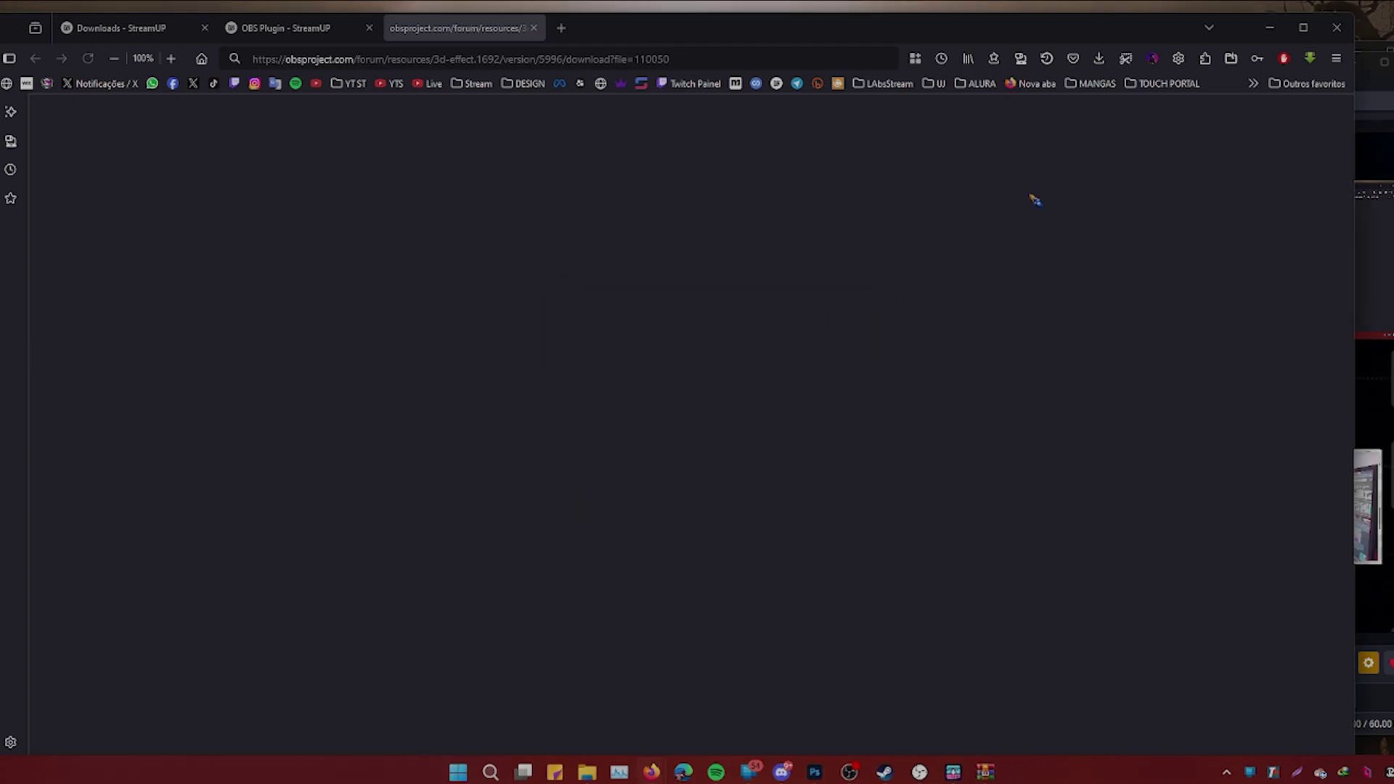
Step: Open the 3D Effect plugin's web page from the update list, look it over, and return to OBS to close the list
{"action": "left_click", "coordinate": [1270, 28]}
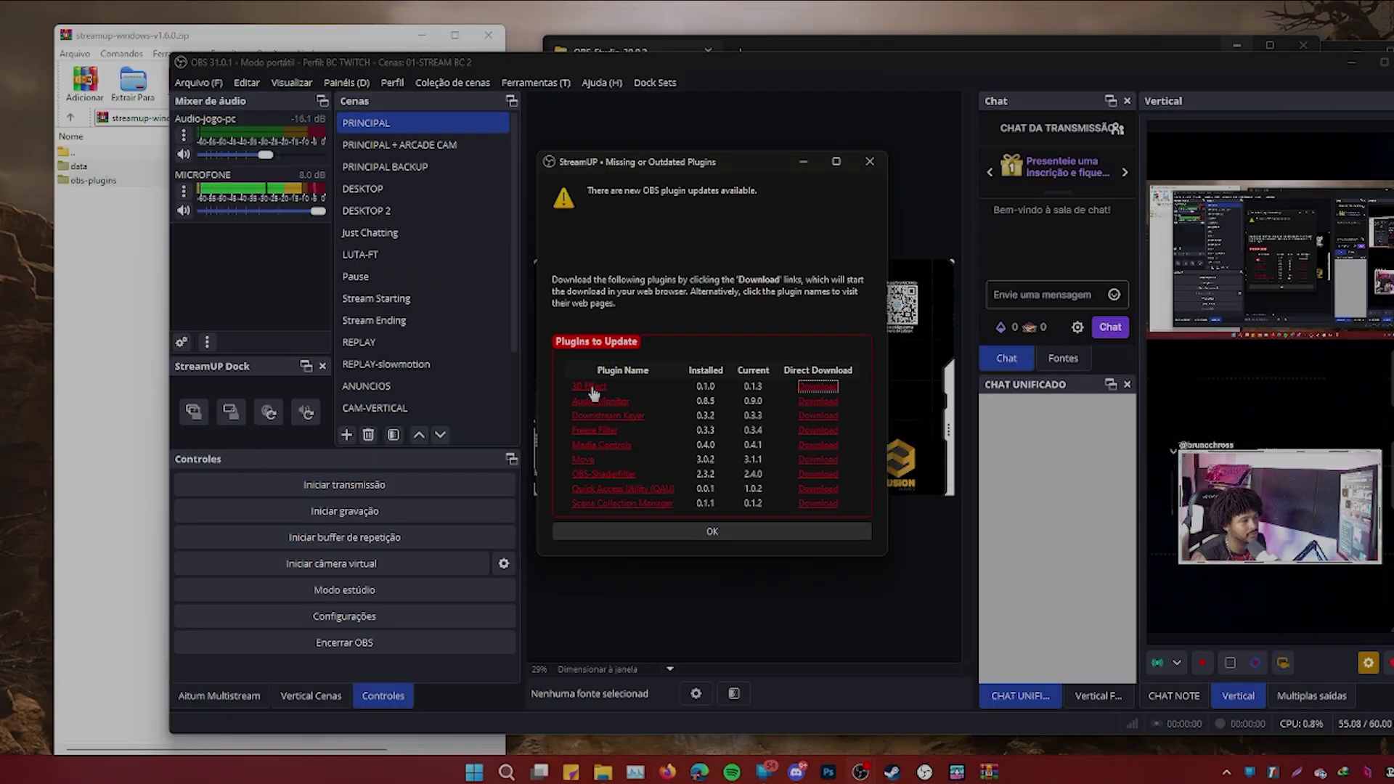
{"action": "left_click", "coordinate": [596, 389]}
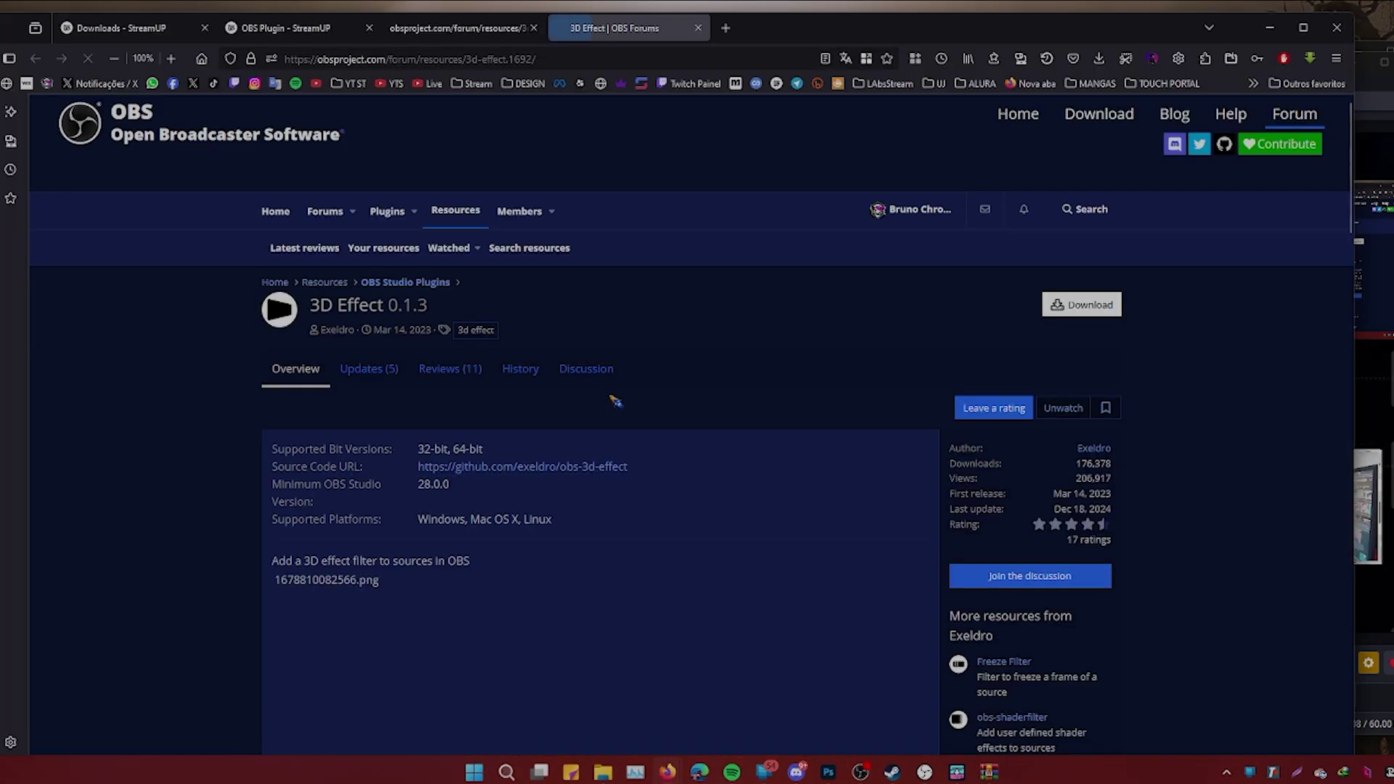
{"action": "scroll", "coordinate": [664, 417], "scroll_direction": "down", "scroll_amount": 3}
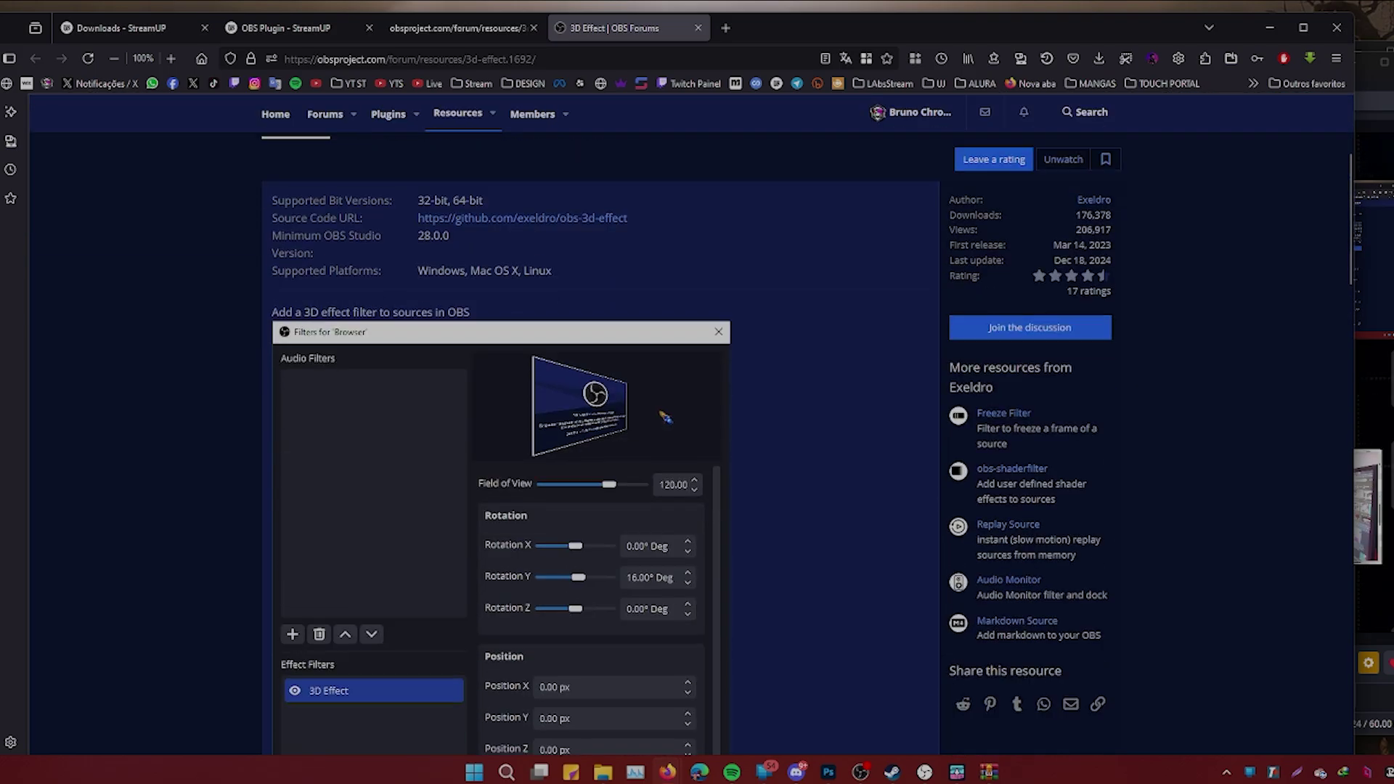
{"action": "scroll", "coordinate": [665, 417], "scroll_direction": "up", "scroll_amount": 3}
{"action": "scroll", "coordinate": [658, 506], "scroll_direction": "down", "scroll_amount": 1}
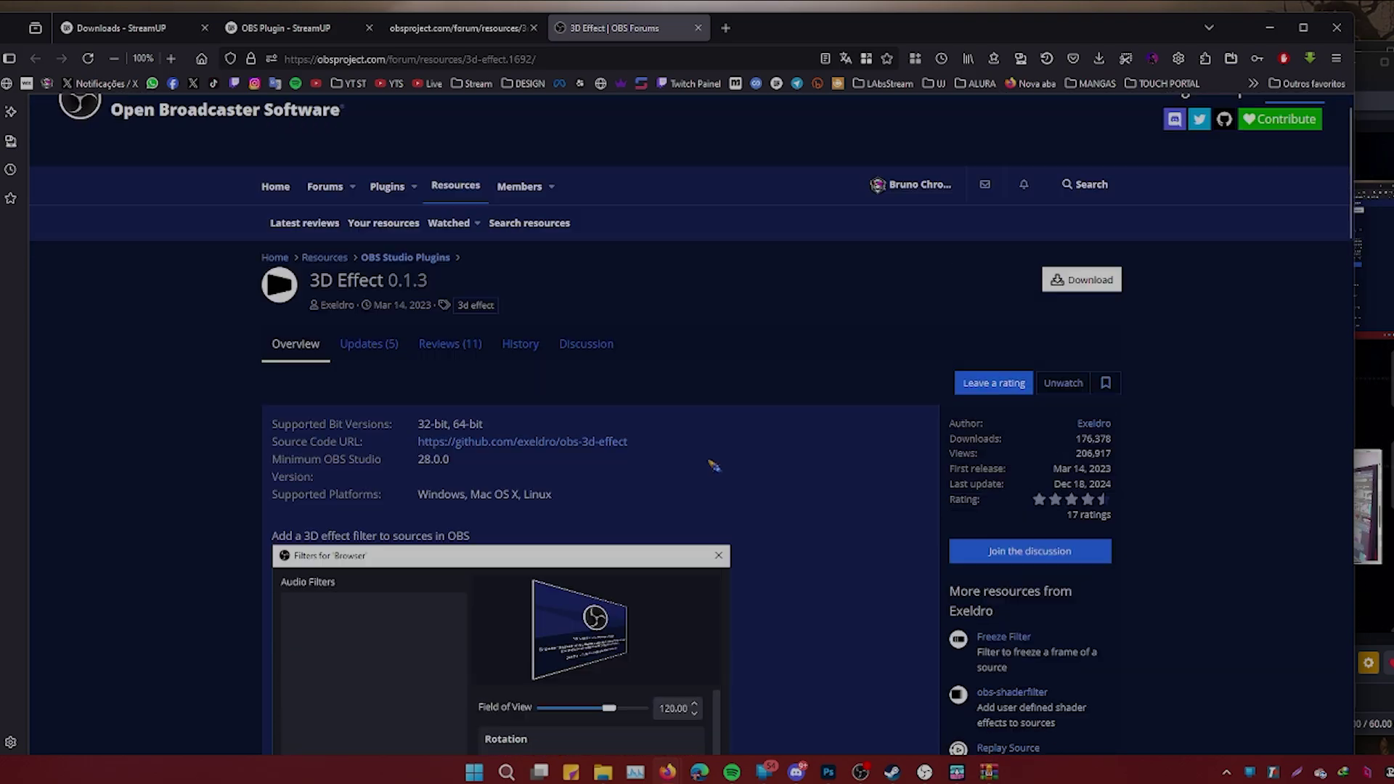
{"action": "scroll", "coordinate": [658, 505], "scroll_direction": "up", "scroll_amount": 1}
{"action": "left_click", "coordinate": [1082, 303]}
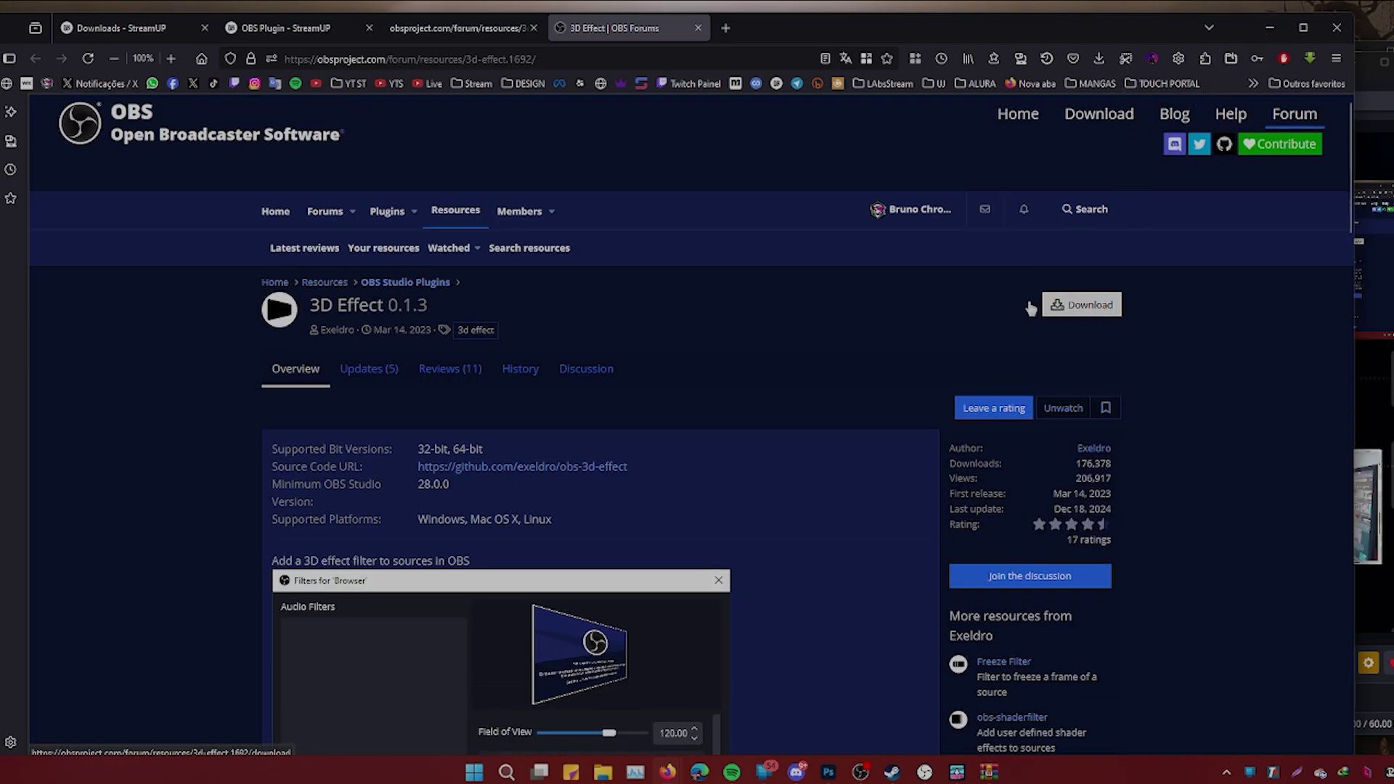
{"action": "left_click", "coordinate": [1268, 28]}
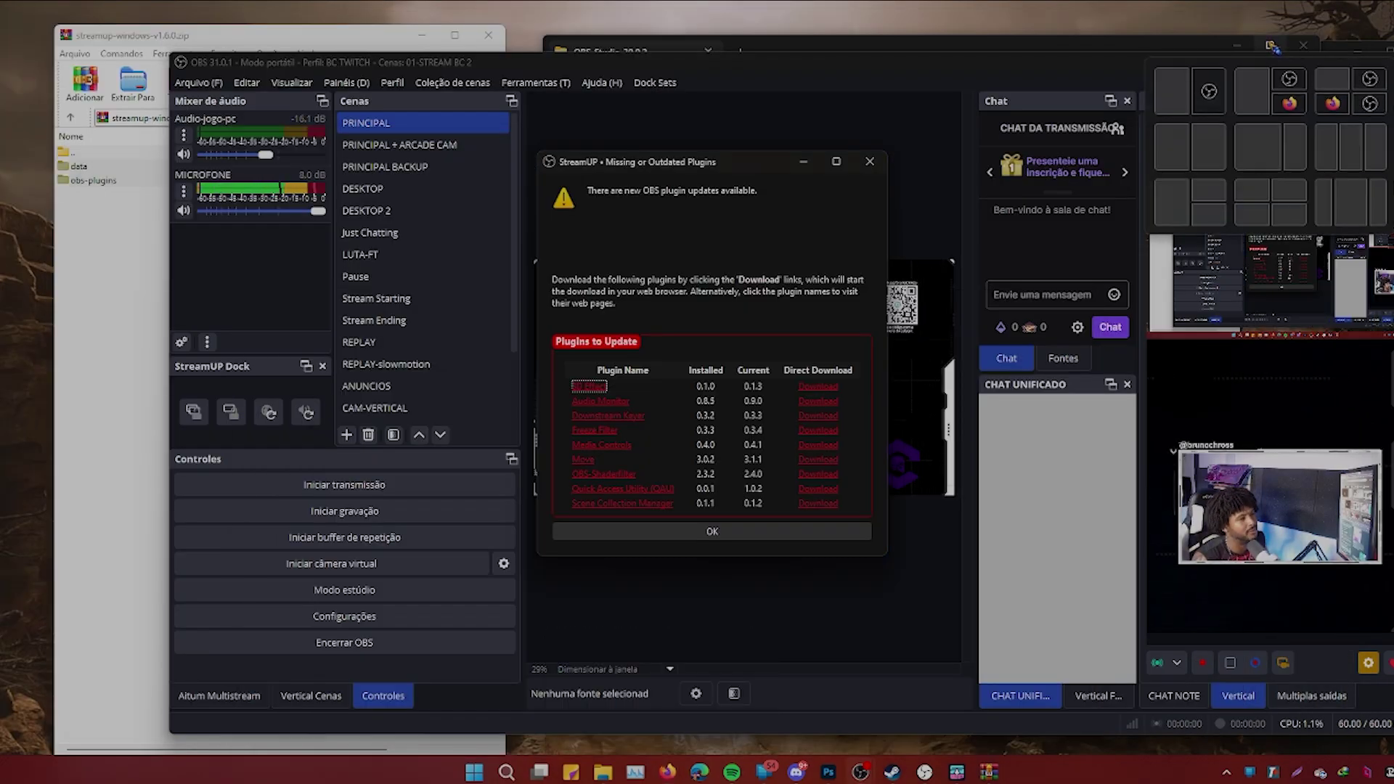
{"action": "left_click", "coordinate": [758, 530]}
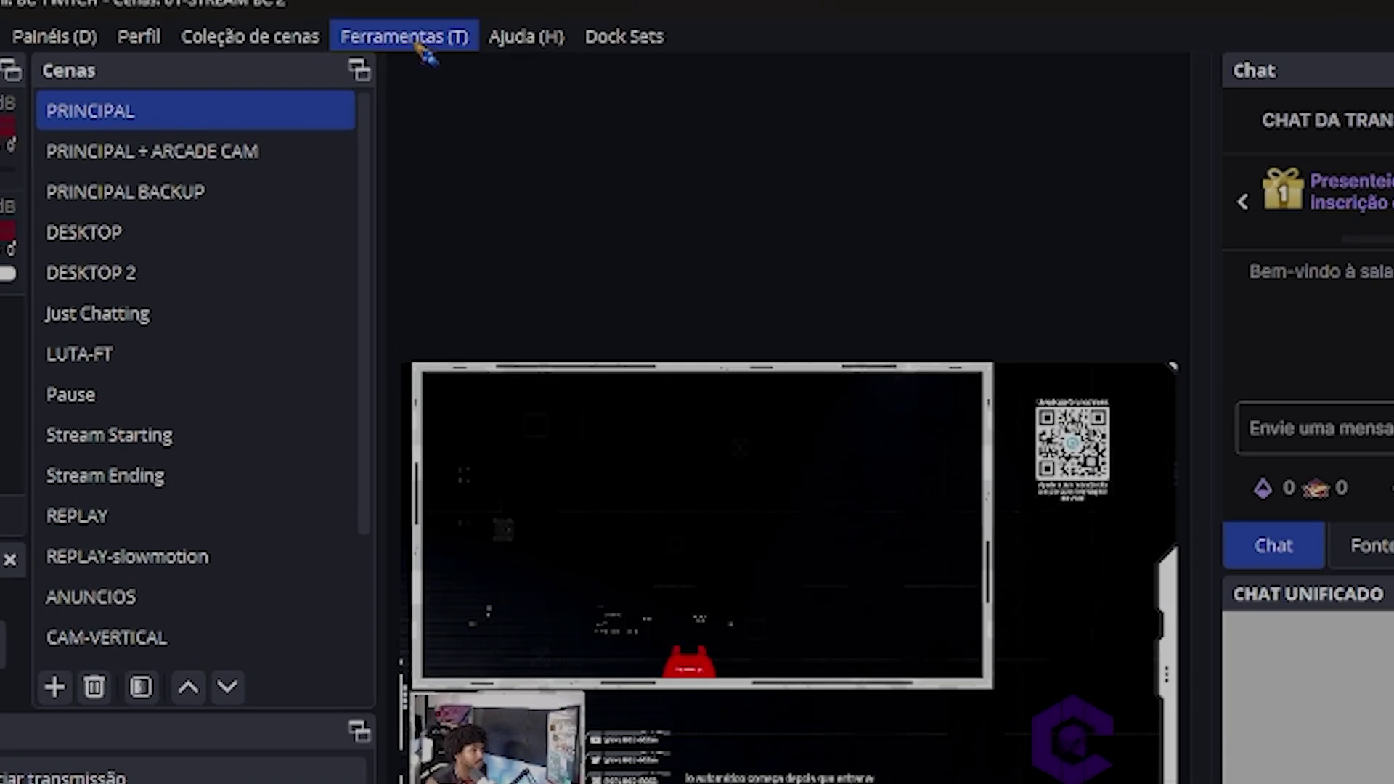
Step: Open the StreamUP settings, view the list of installed plugins, and close both windows without changes
{"action": "left_click", "coordinate": [537, 82]}
{"action": "mouse_move", "coordinate": [574, 295]}
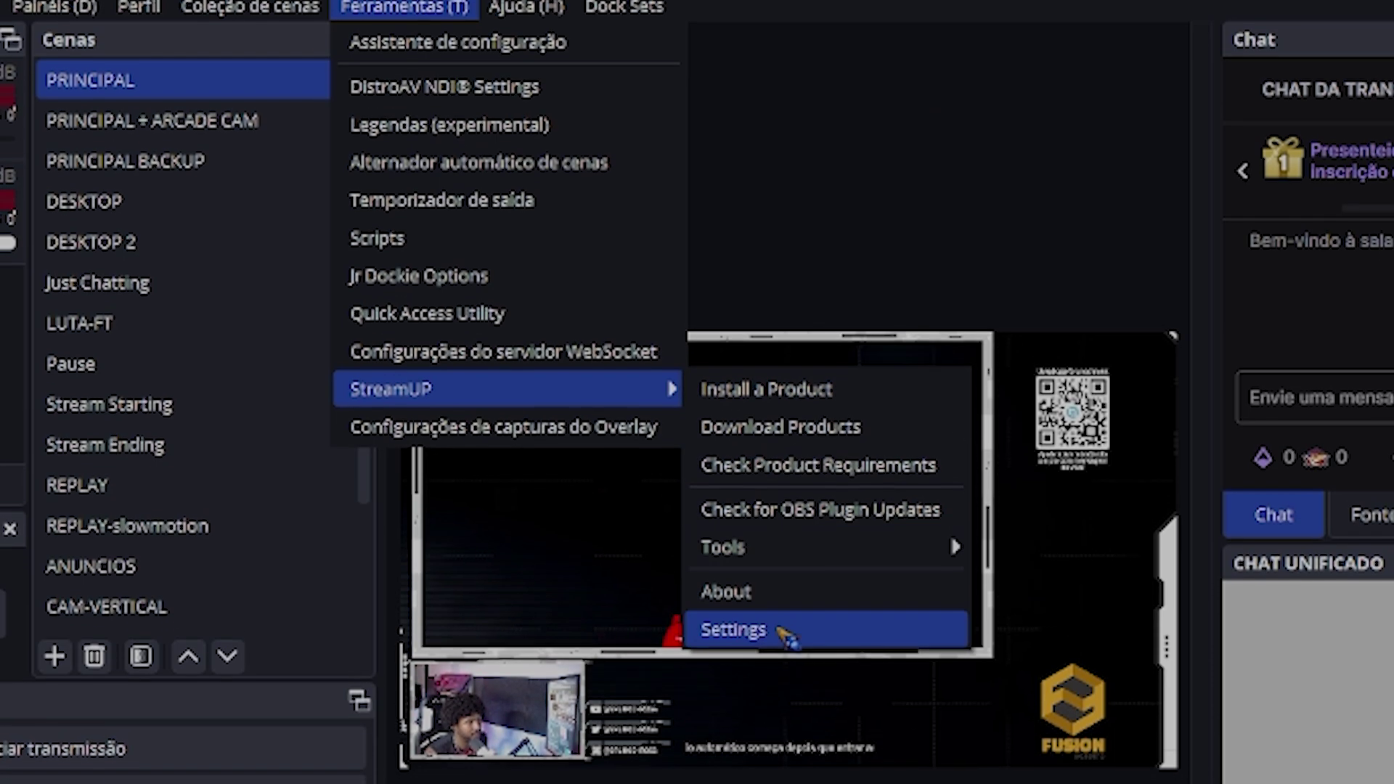
{"action": "left_click", "coordinate": [762, 660]}
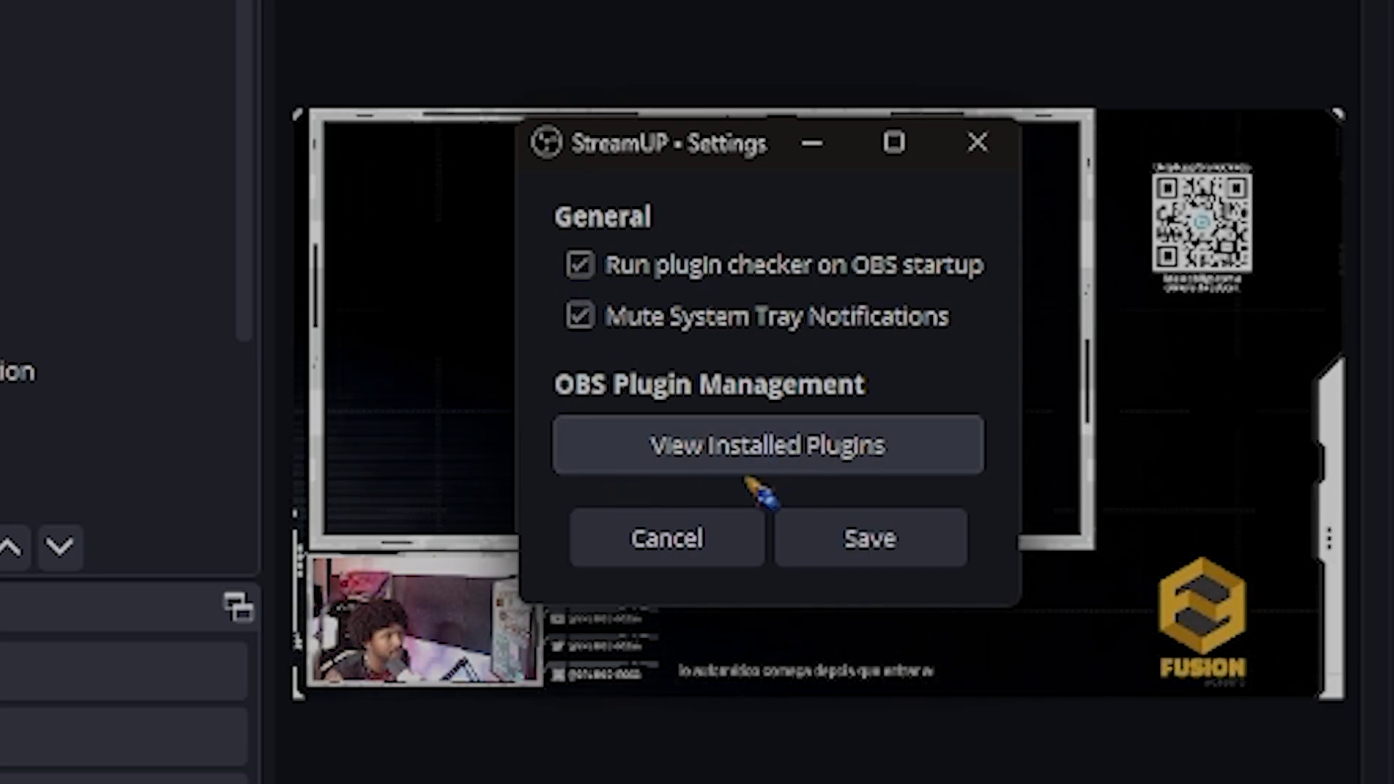
{"action": "left_click", "coordinate": [798, 458]}
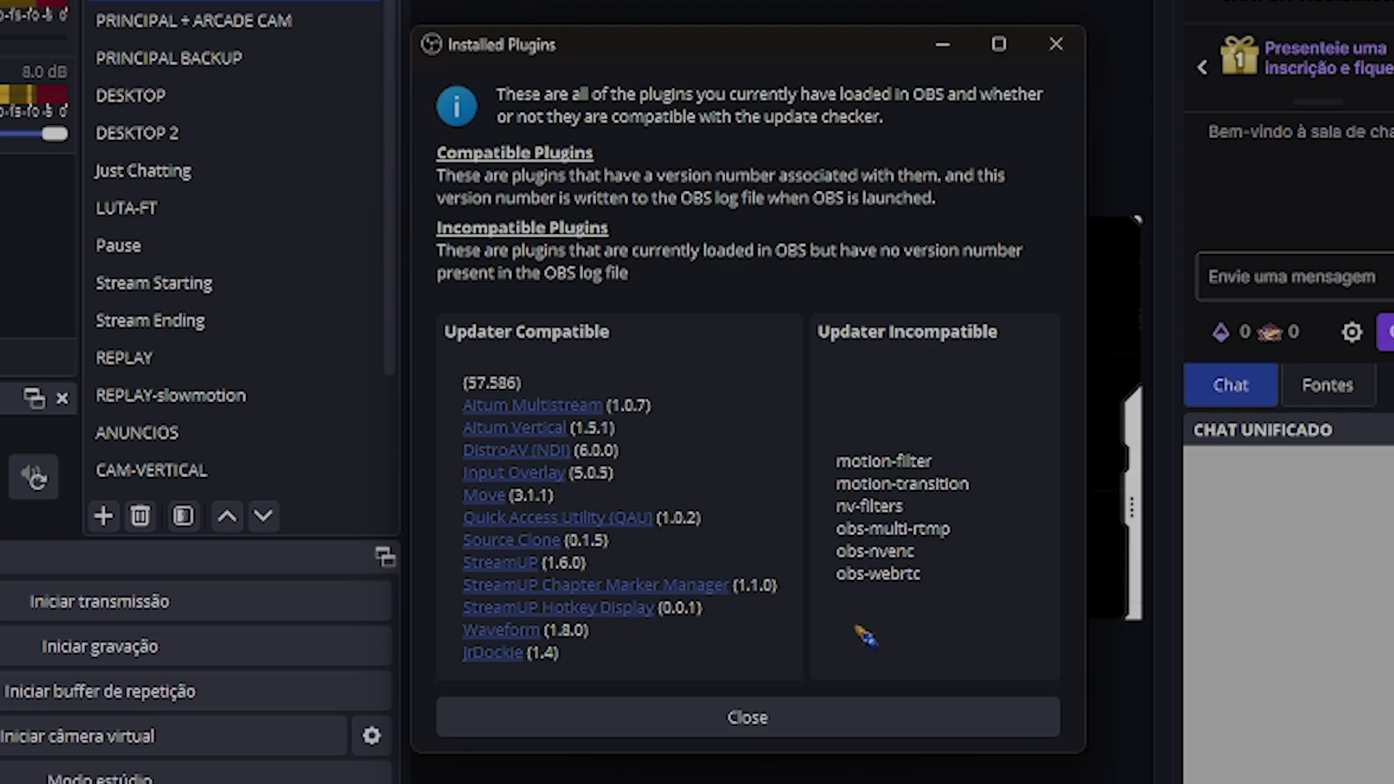
{"action": "left_click", "coordinate": [783, 726]}
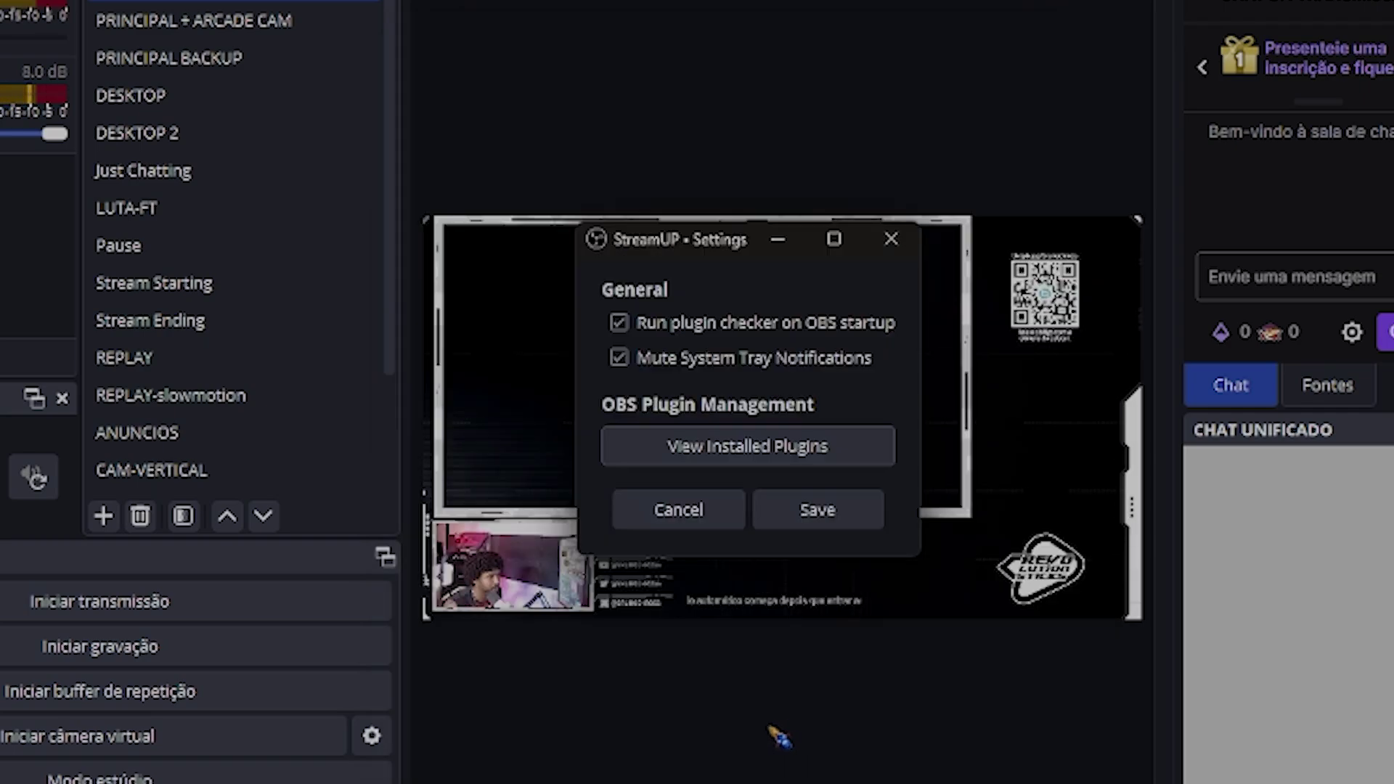
{"action": "left_click", "coordinate": [891, 239]}
{"action": "left_click", "coordinate": [392, 0]}
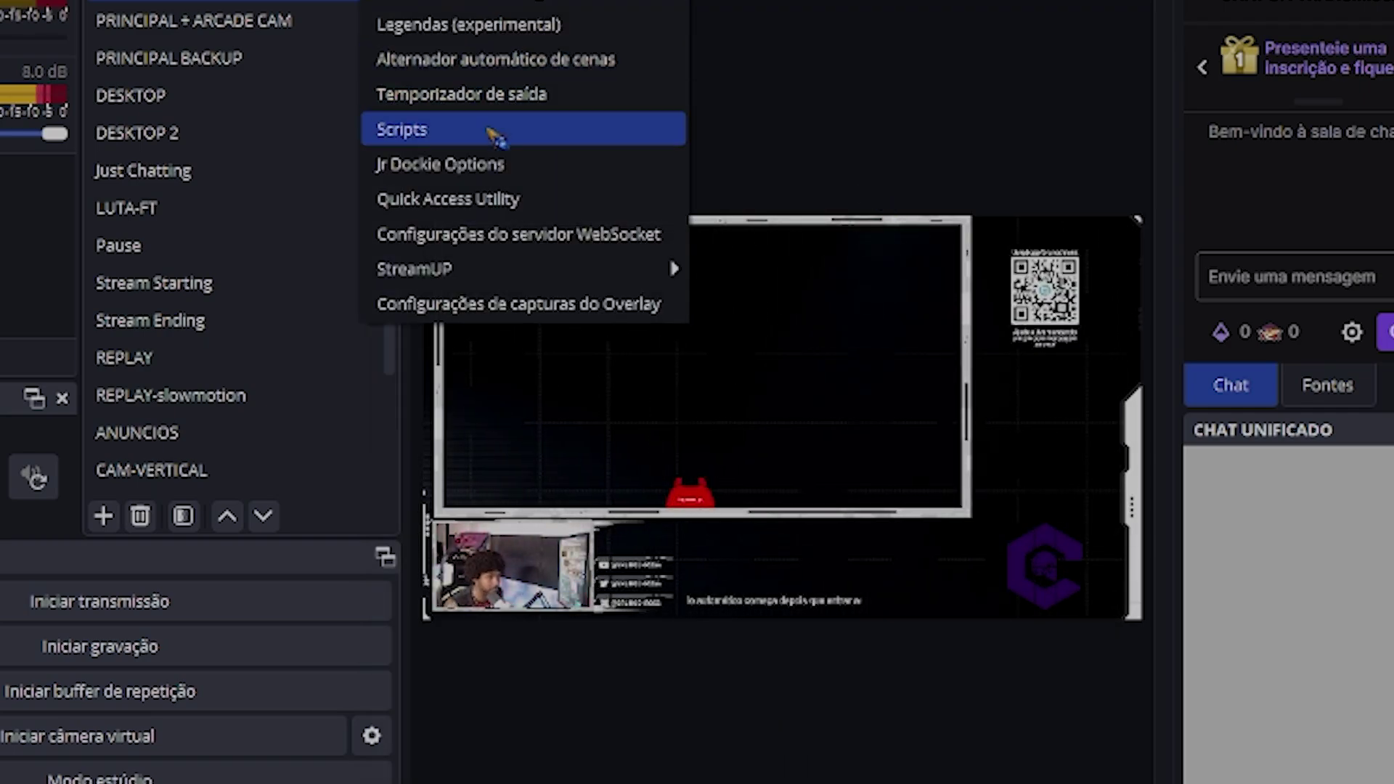
{"action": "mouse_move", "coordinate": [529, 271]}
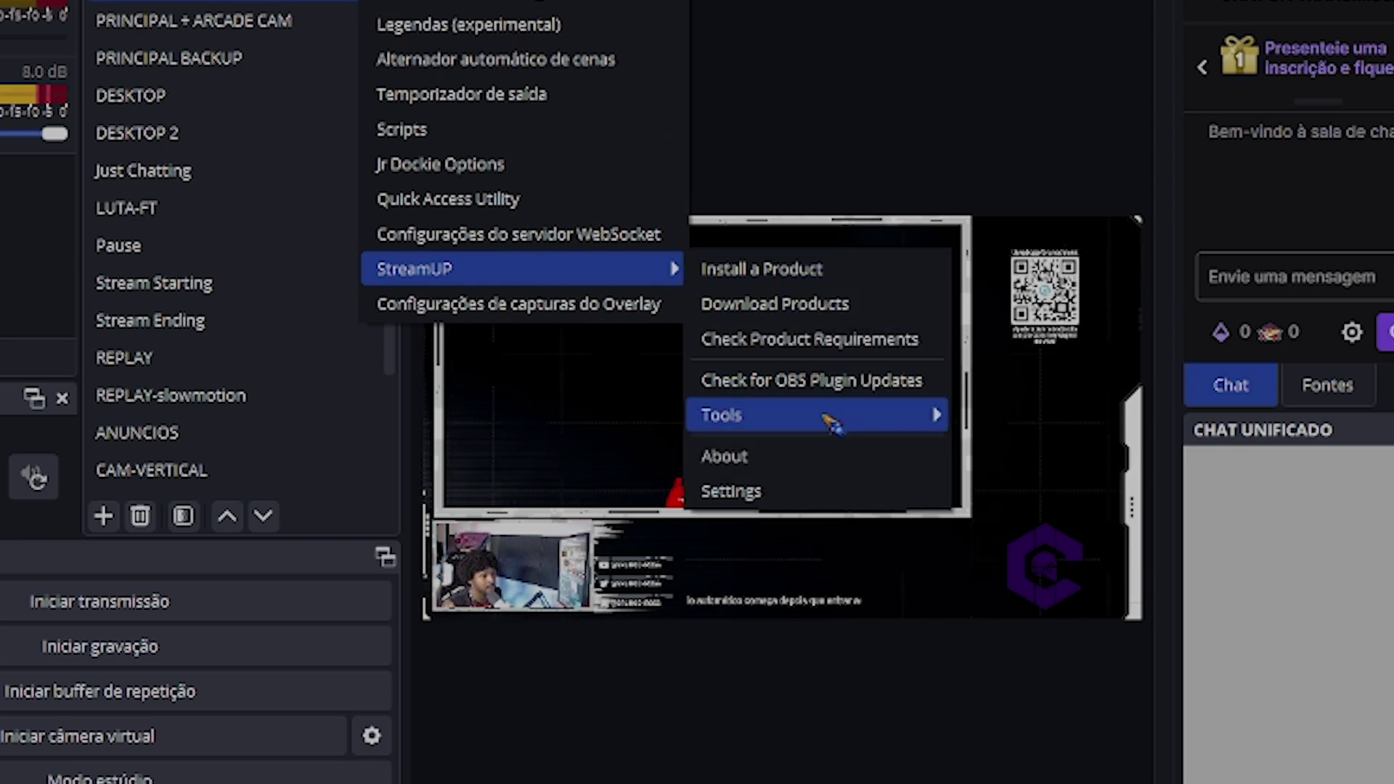
{"action": "mouse_move", "coordinate": [828, 417]}
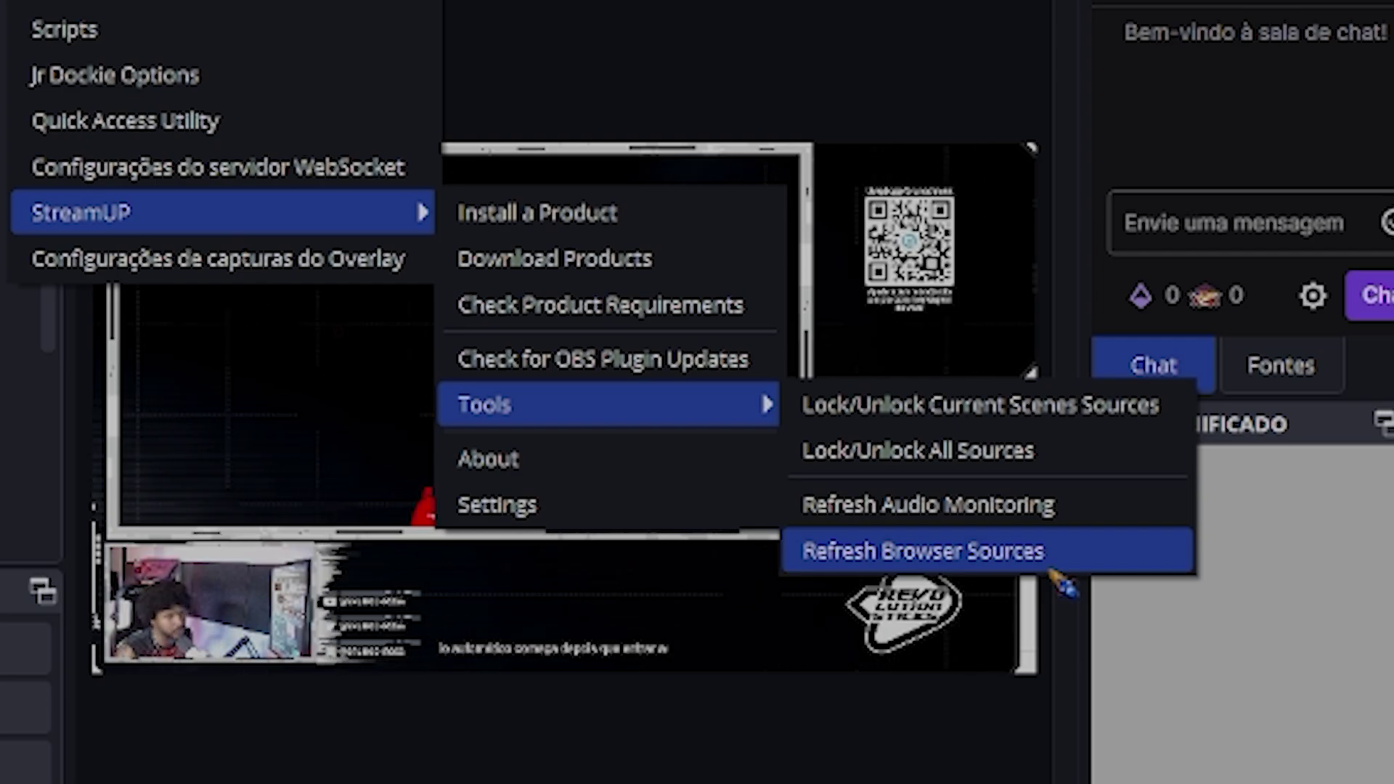
{"action": "key", "text": "Escape"}
{"action": "key", "text": "Escape"}
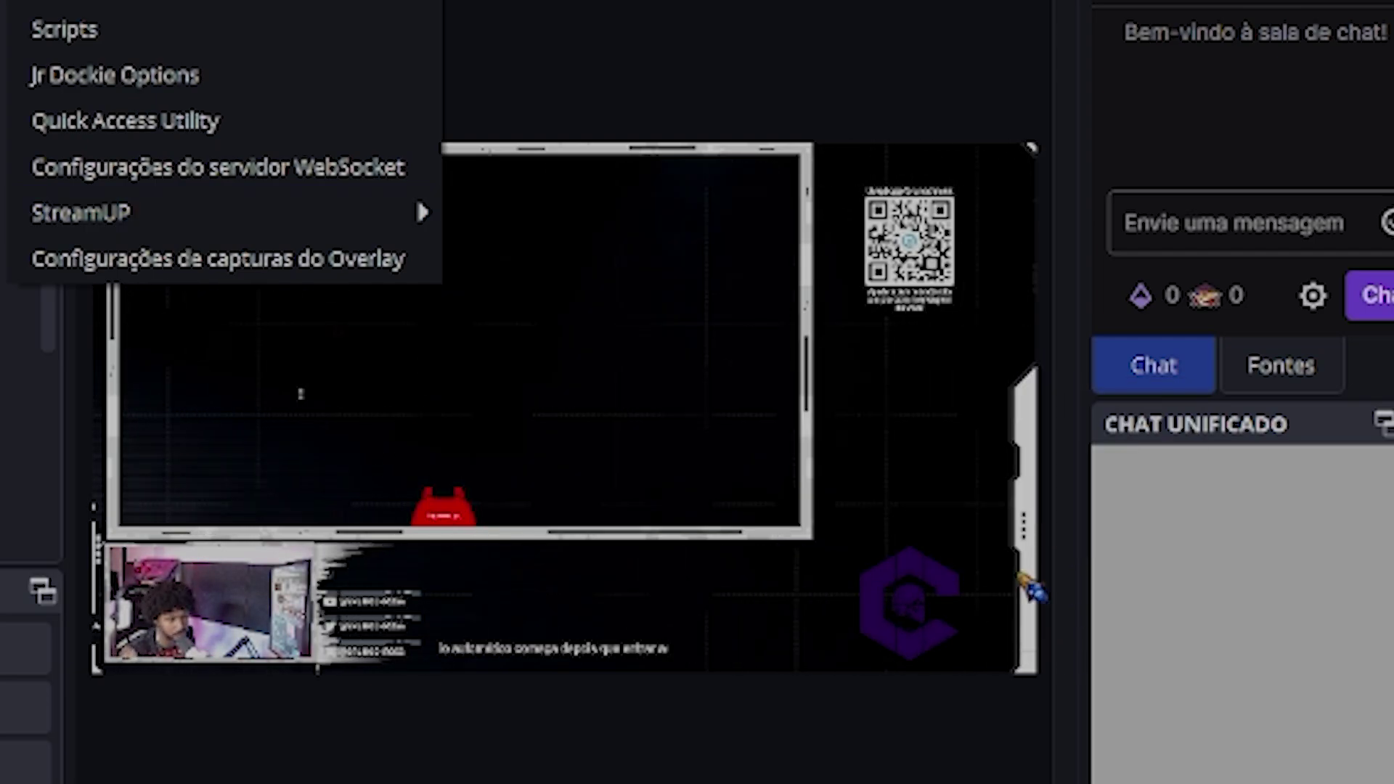
Step: Bring the Fontes dock forward, redock the StreamUP Dock below the Cenas dock, and extend the Fontes dock downward
{"action": "left_click", "coordinate": [1299, 363]}
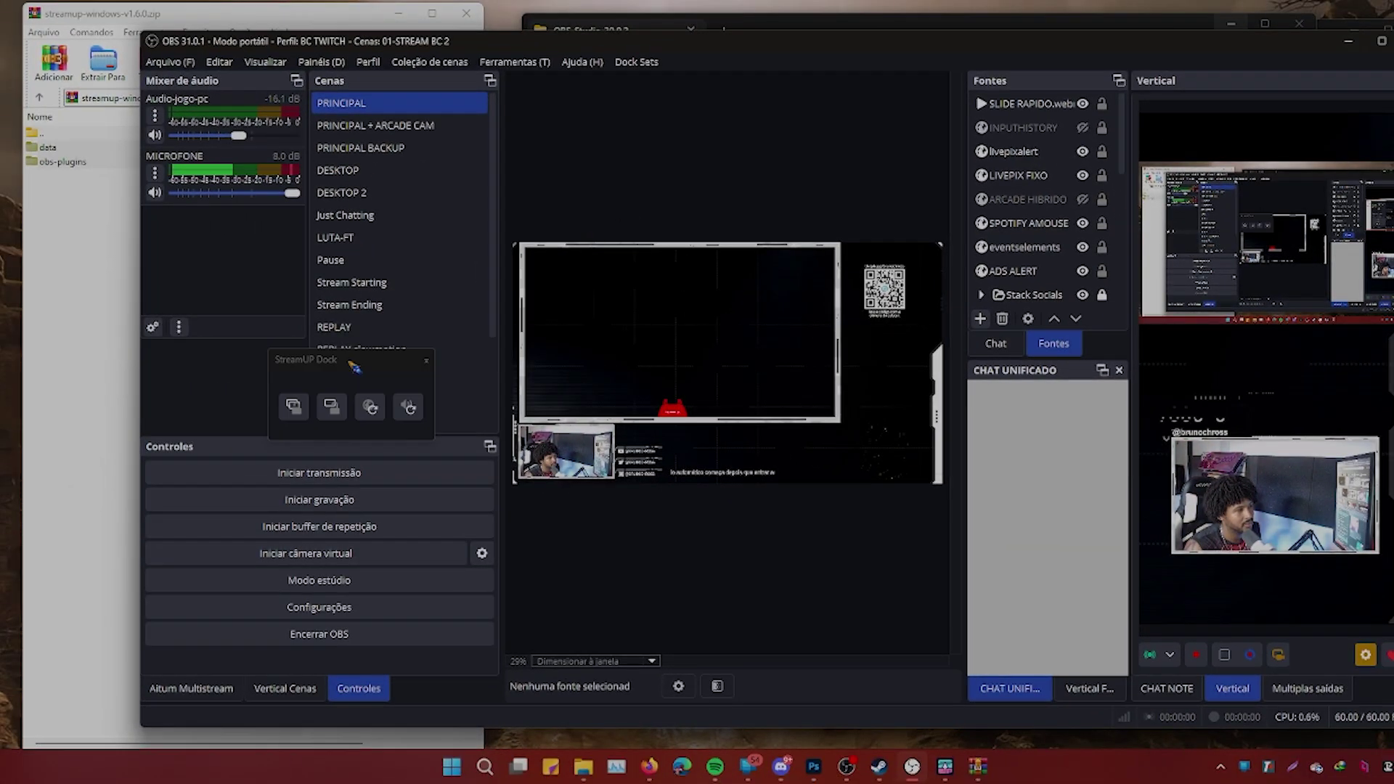
{"action": "left_click_drag", "start_coordinate": [352, 374], "coordinate": [395, 378]}
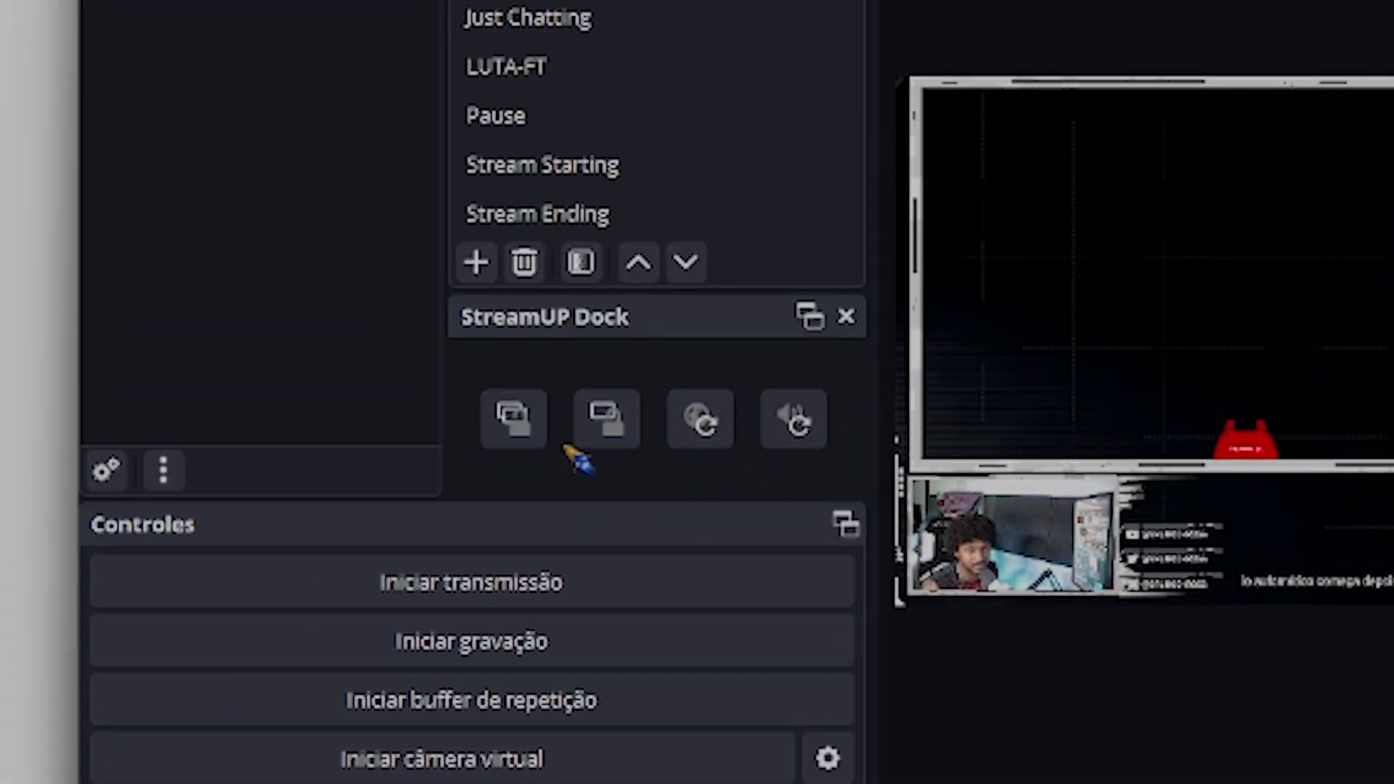
{"action": "left_click", "coordinate": [466, 68]}
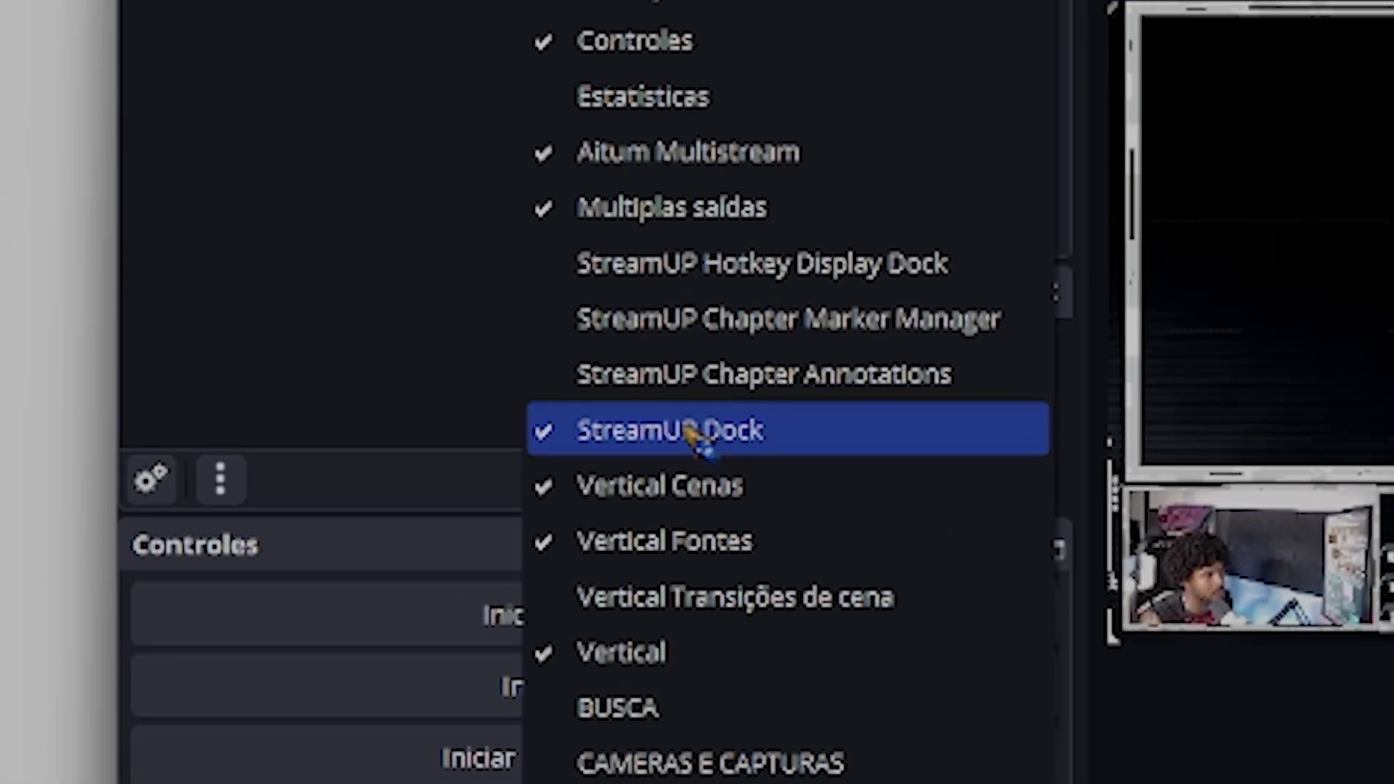
{"action": "left_click", "coordinate": [506, 580]}
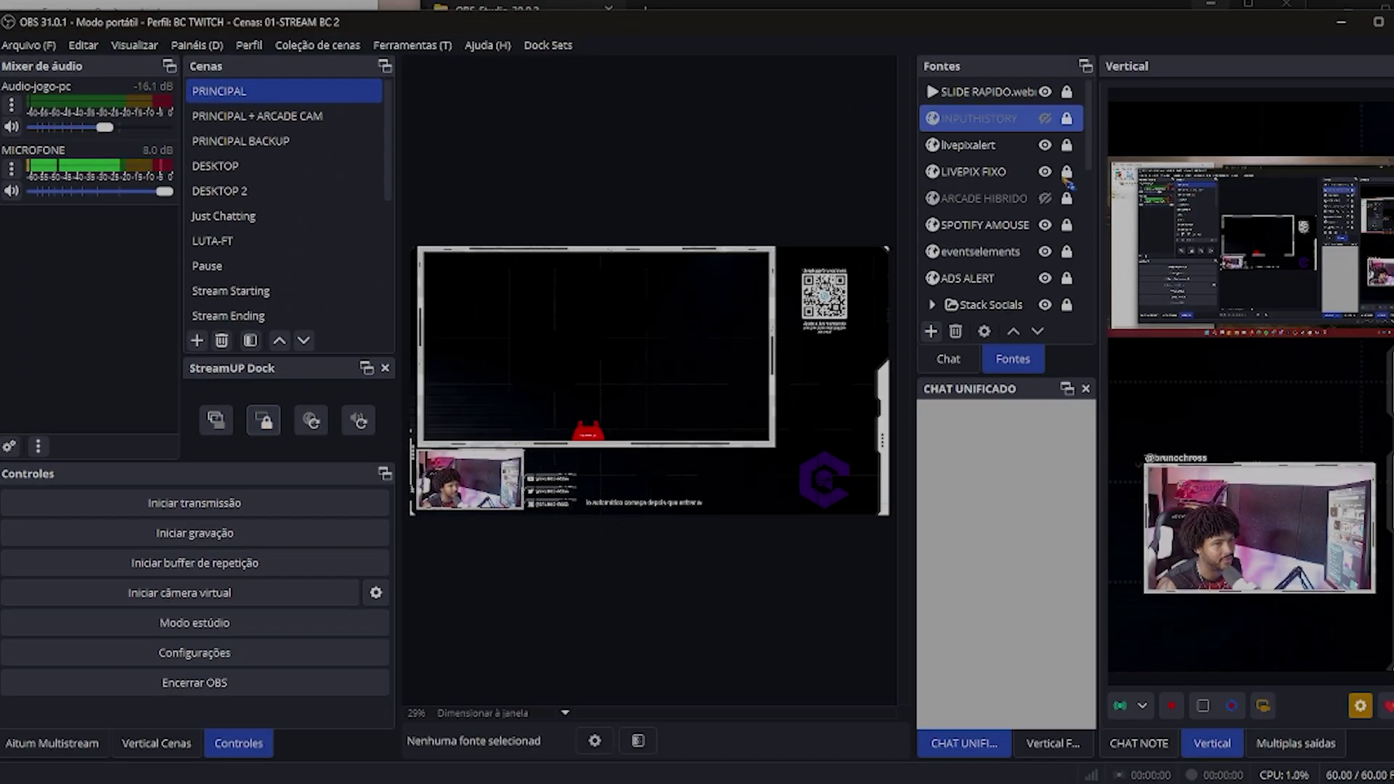
{"action": "left_click_drag", "start_coordinate": [1014, 378], "coordinate": [1014, 691]}
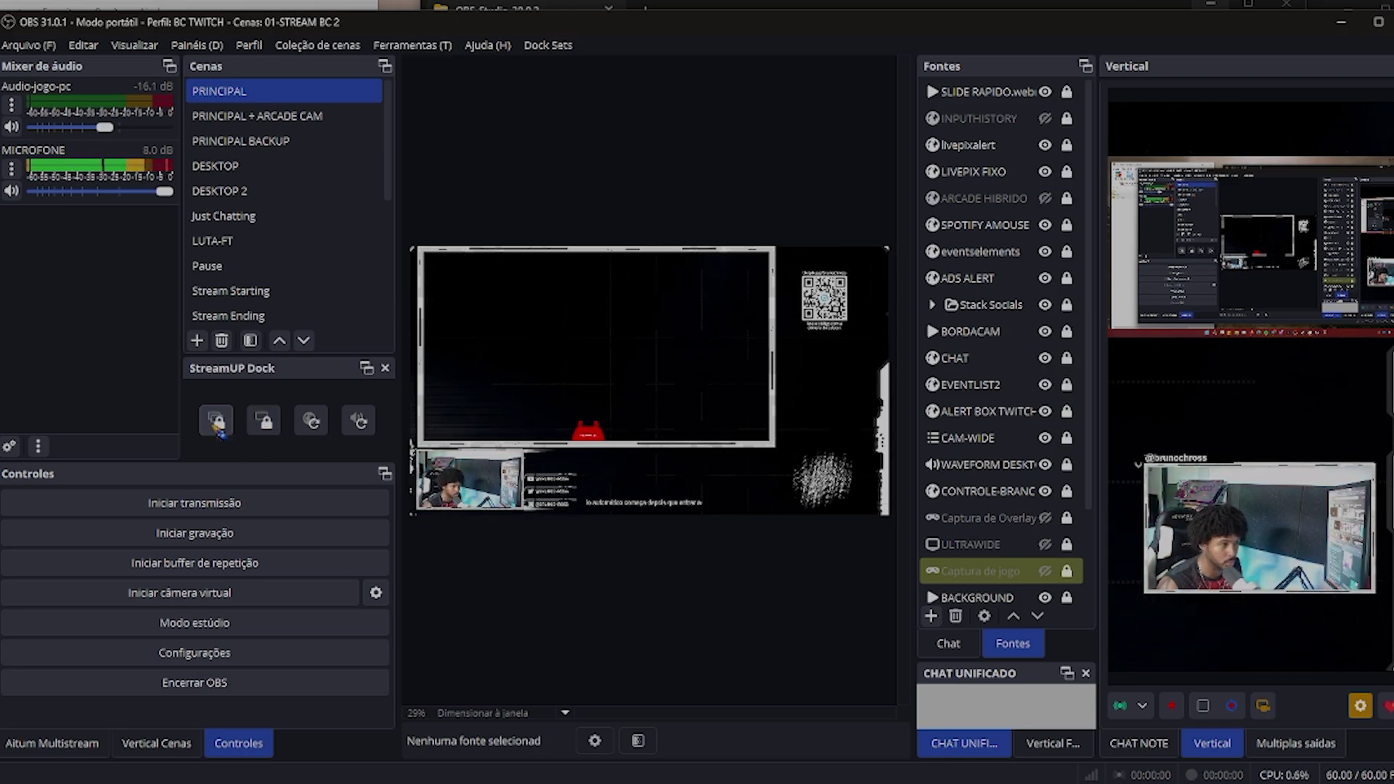
Step: Unlock all sources, including those of the current scene, and refresh the browser sources using the StreamUP Dock
{"action": "left_click", "coordinate": [222, 434]}
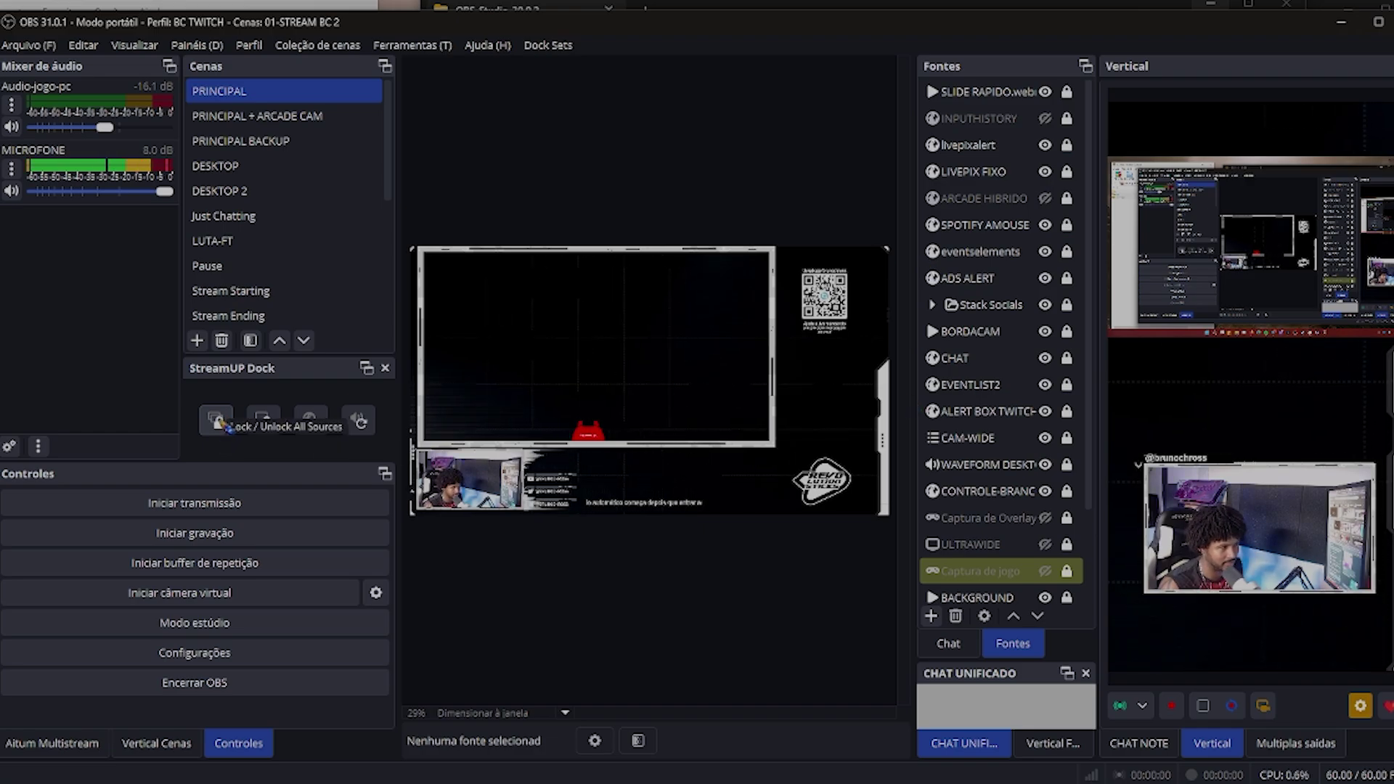
{"action": "left_click", "coordinate": [267, 427]}
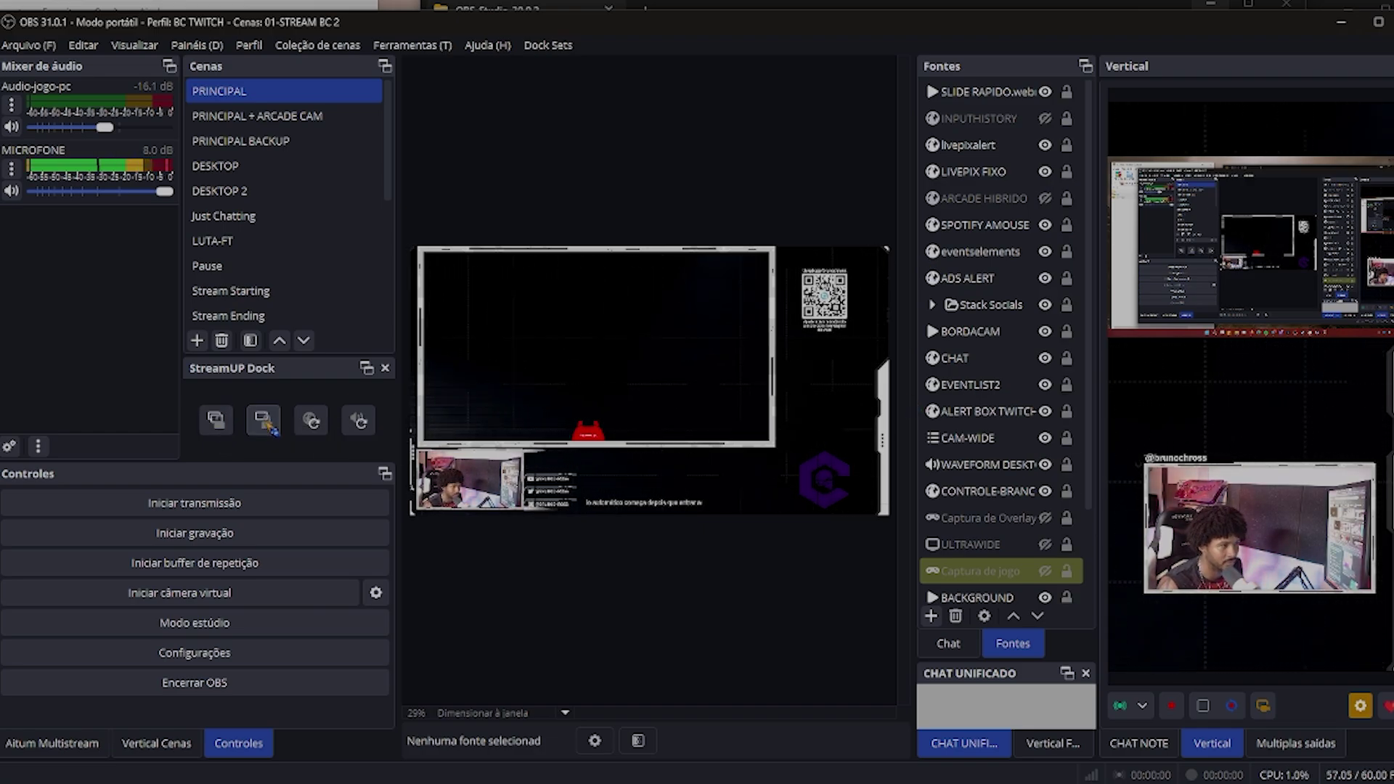
{"action": "left_click", "coordinate": [311, 421]}
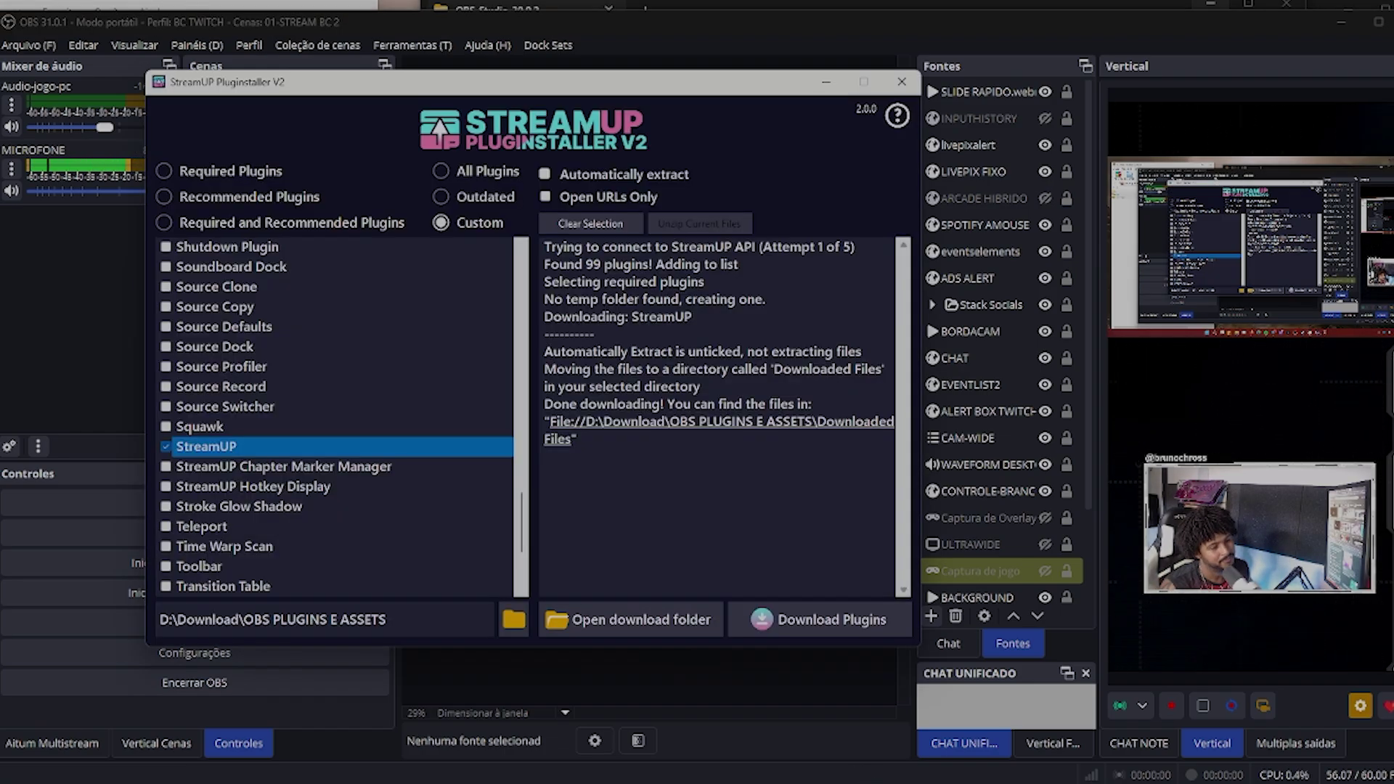
Step: Look through the available plugins in StreamUP Pluginstaller V2 and minimize its window
{"action": "scroll", "coordinate": [292, 502], "scroll_direction": "up", "scroll_amount": 8}
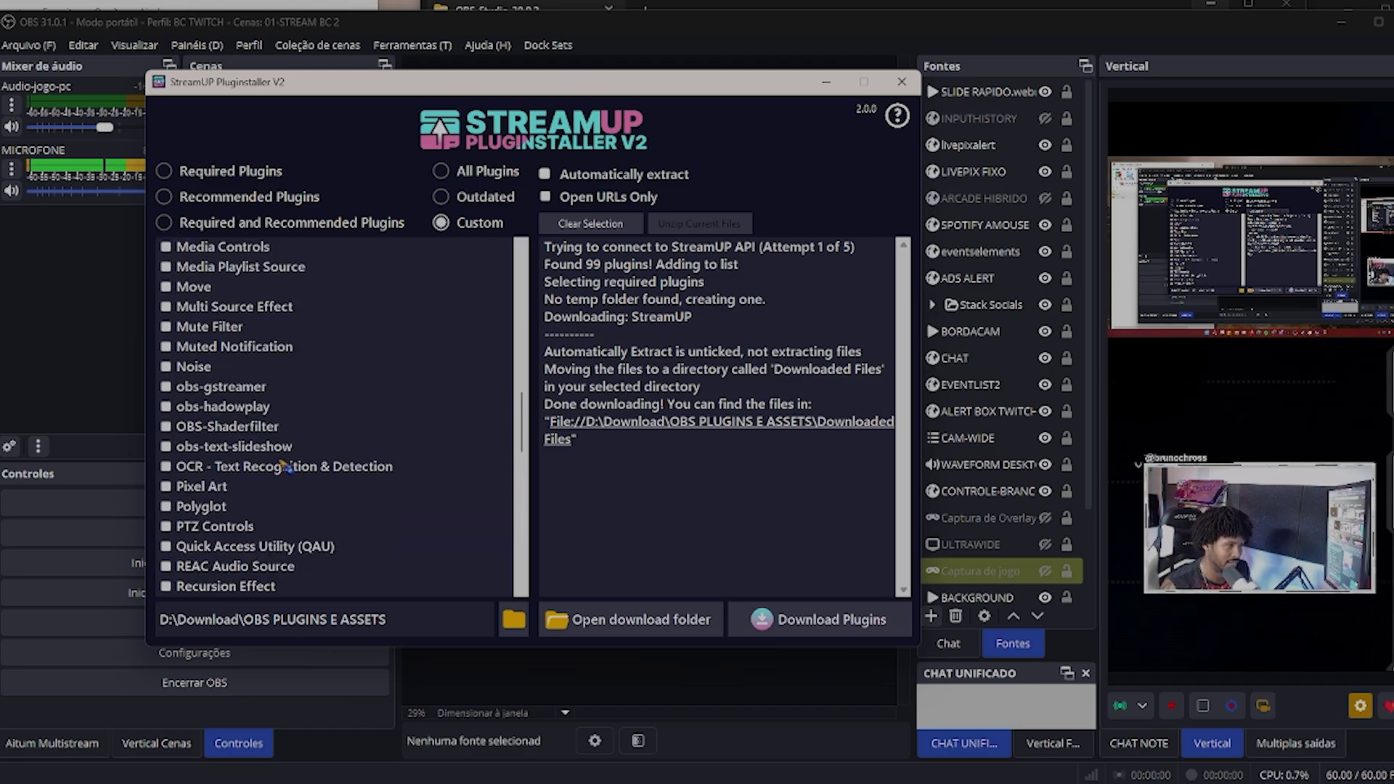
{"action": "scroll", "coordinate": [281, 465], "scroll_direction": "up", "scroll_amount": 7}
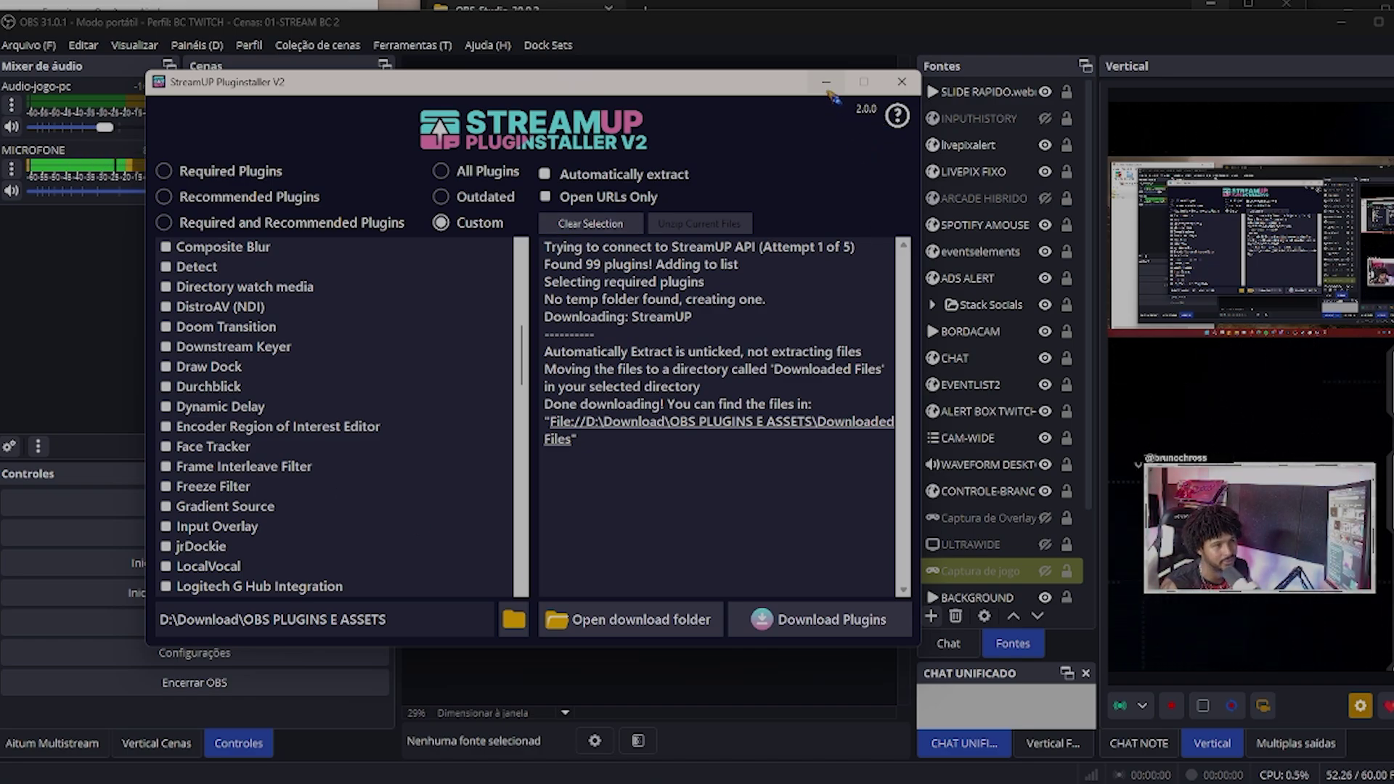
{"action": "left_click", "coordinate": [827, 88]}
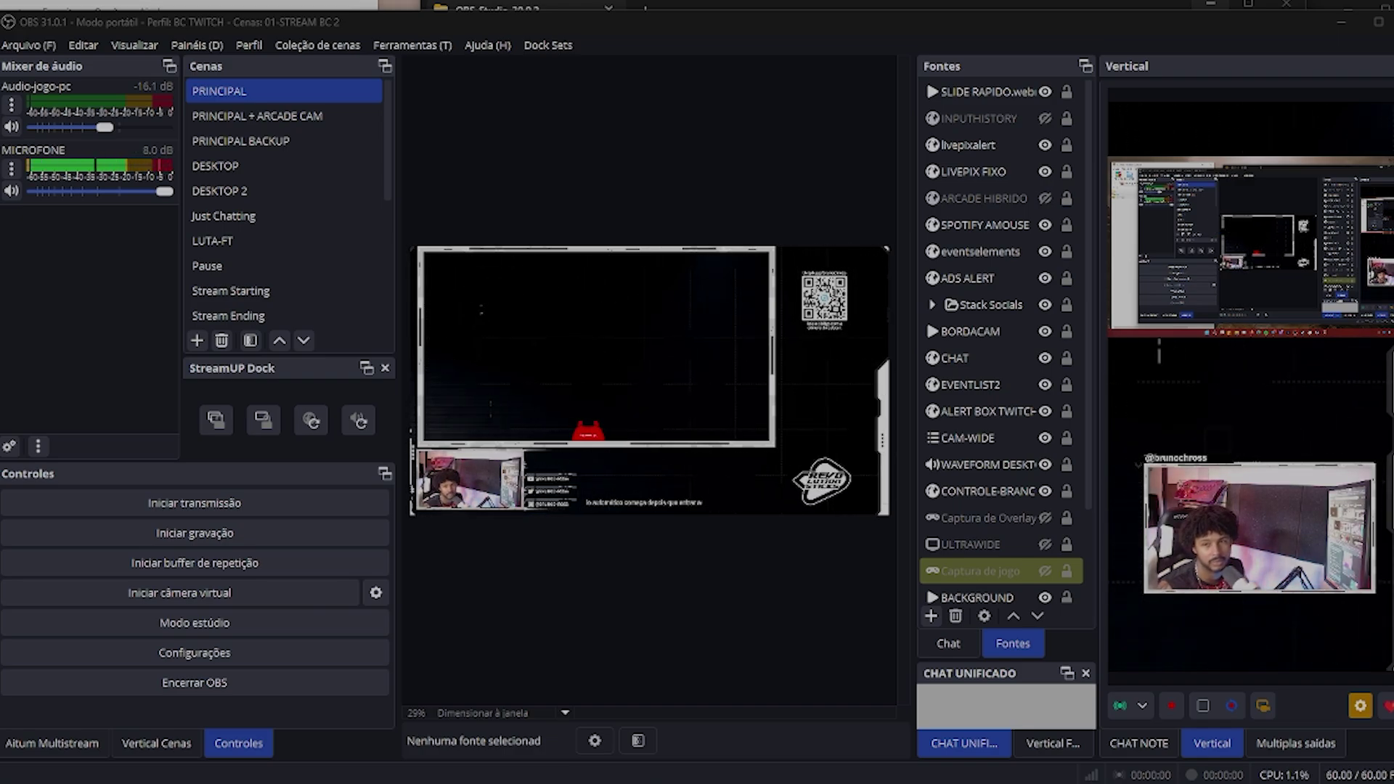
Step: Arrange the StreamUP list of missing or outdated plugins and the StreamUP Pluginstaller V2 window side by side
{"action": "left_click_drag", "start_coordinate": [938, 230], "coordinate": [480, 225]}
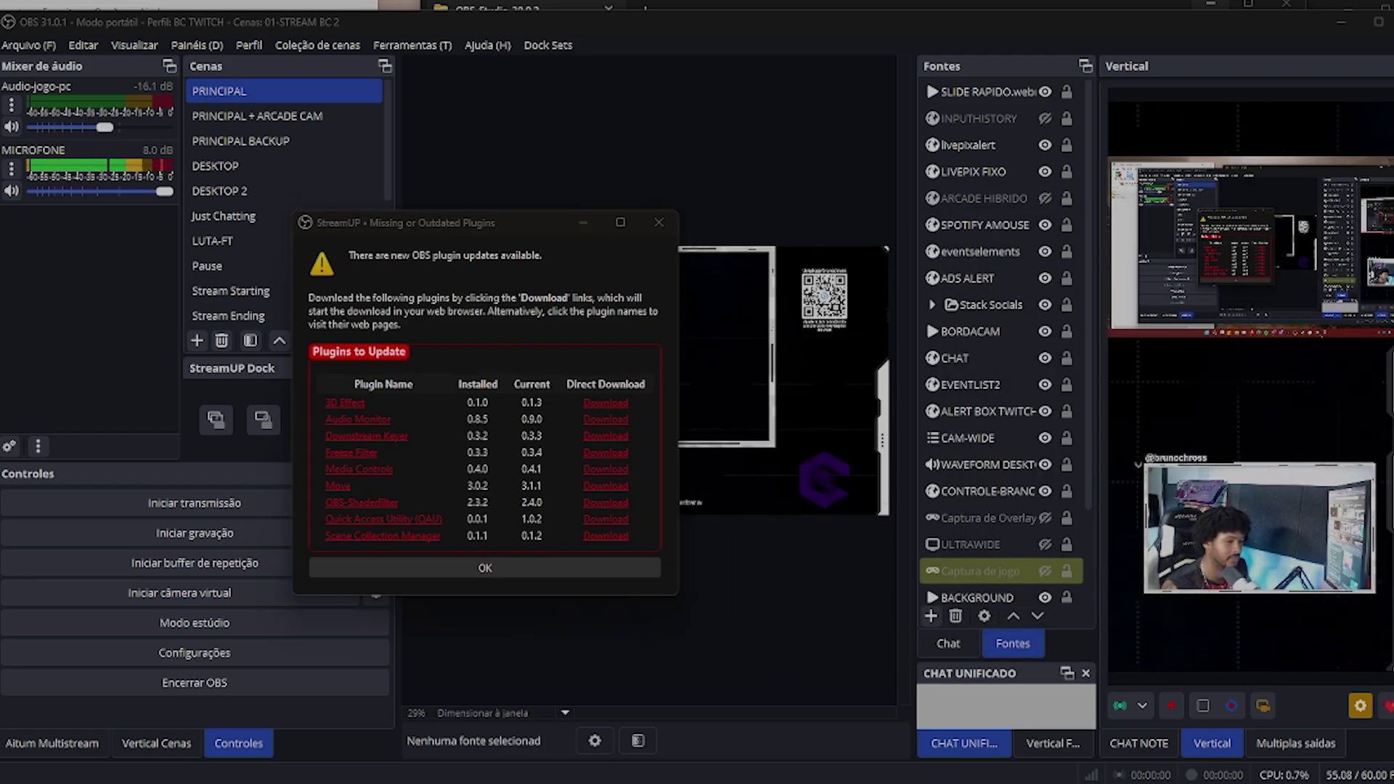
{"action": "key", "text": "alt+Tab"}
{"action": "left_click_drag", "start_coordinate": [464, 85], "coordinate": [905, 81]}
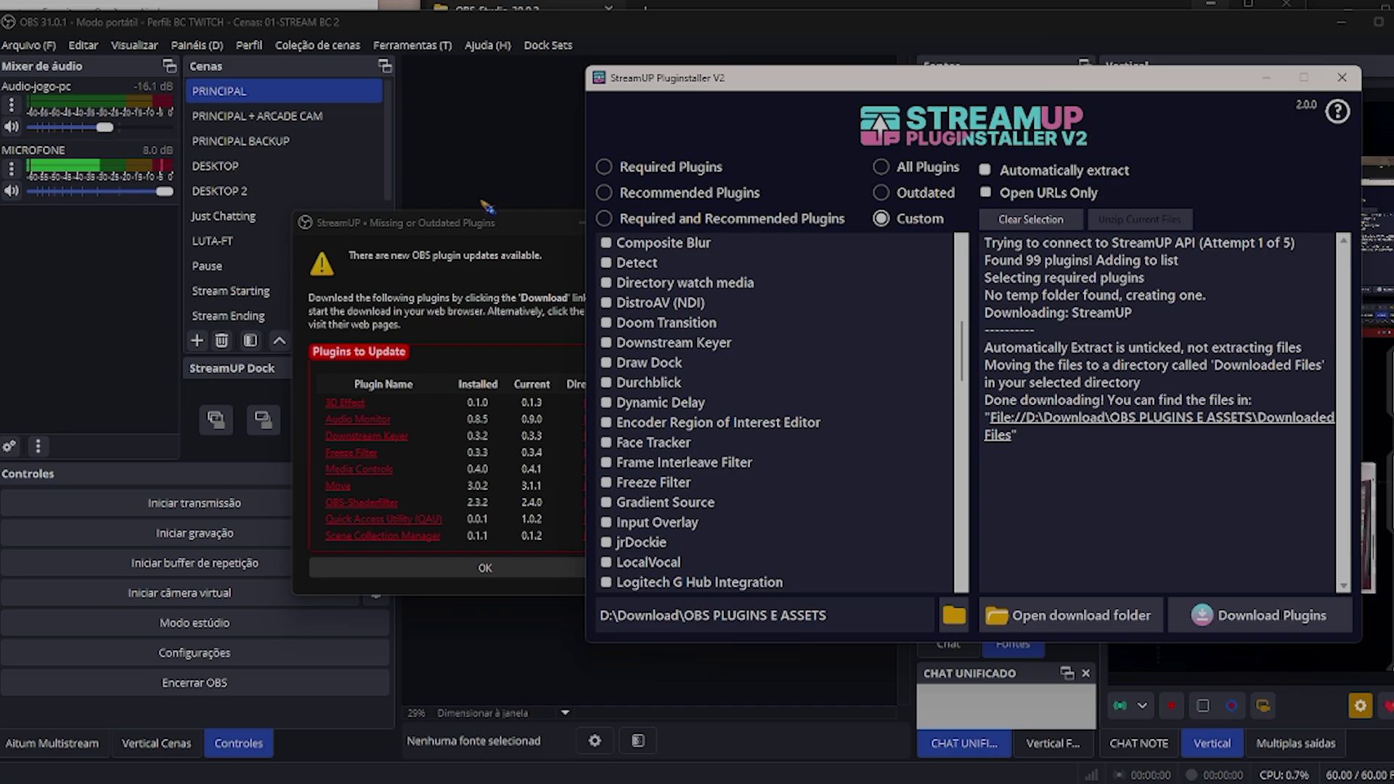
{"action": "left_click", "coordinate": [291, 231]}
{"action": "left_click_drag", "start_coordinate": [289, 234], "coordinate": [263, 234]}
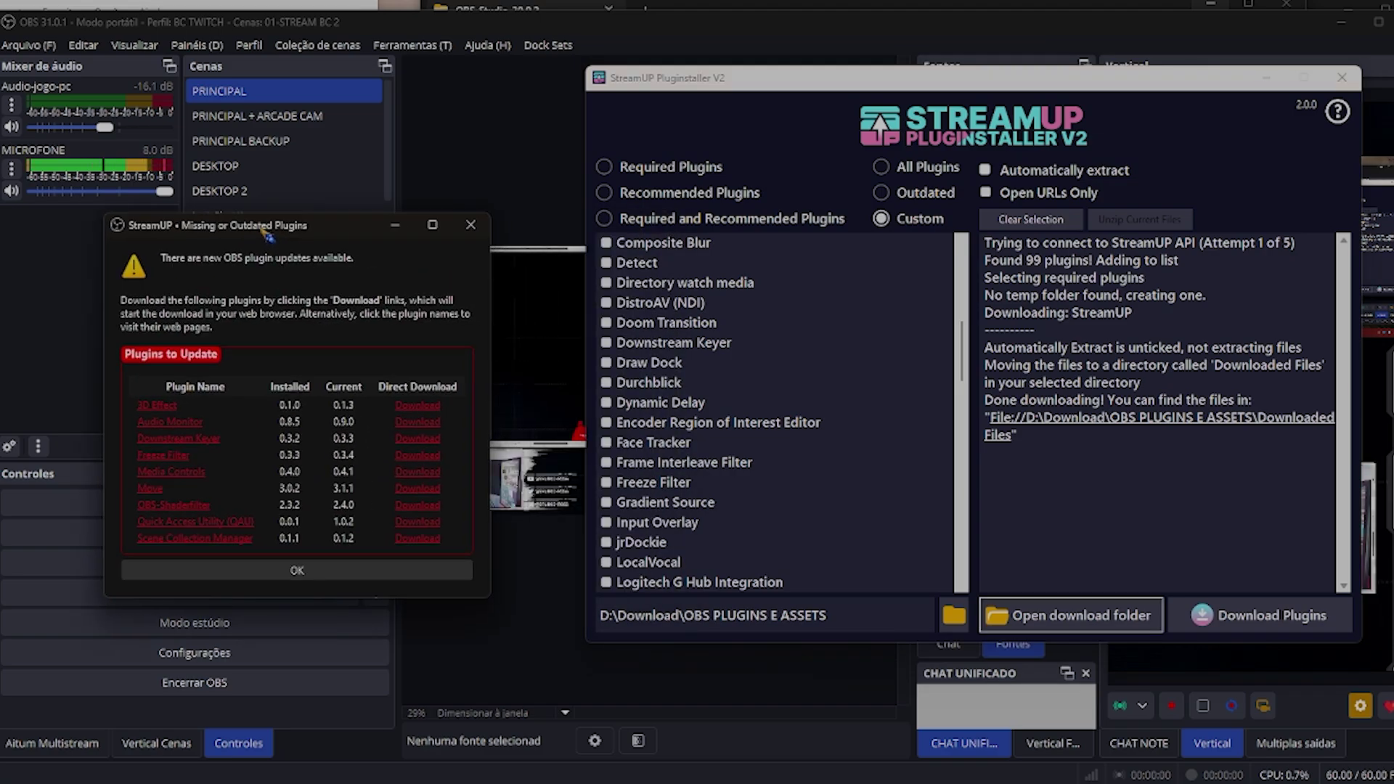